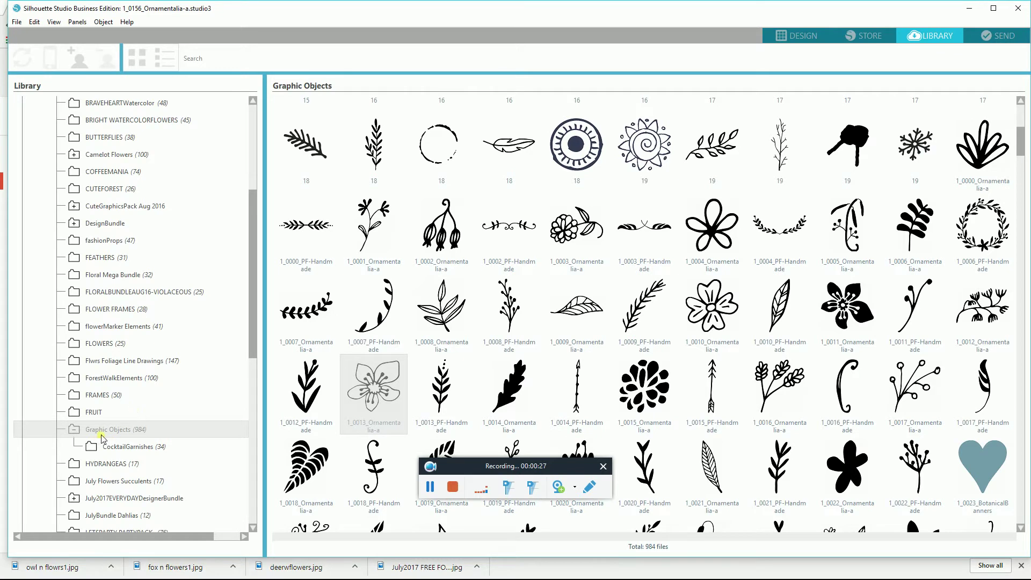
Open the 1_0156_Ornamentalia-a flower from the library's Graphic Objects folder and move it about 0.55 in to the right on the page.
left_click_drag(253, 331, 243, 239)
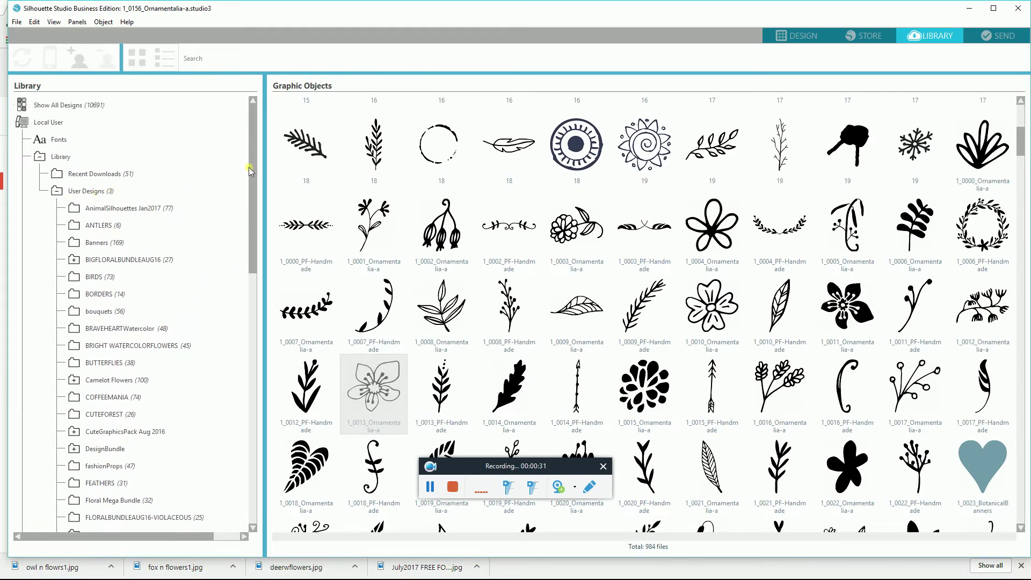
left_click_drag(252, 179, 249, 254)
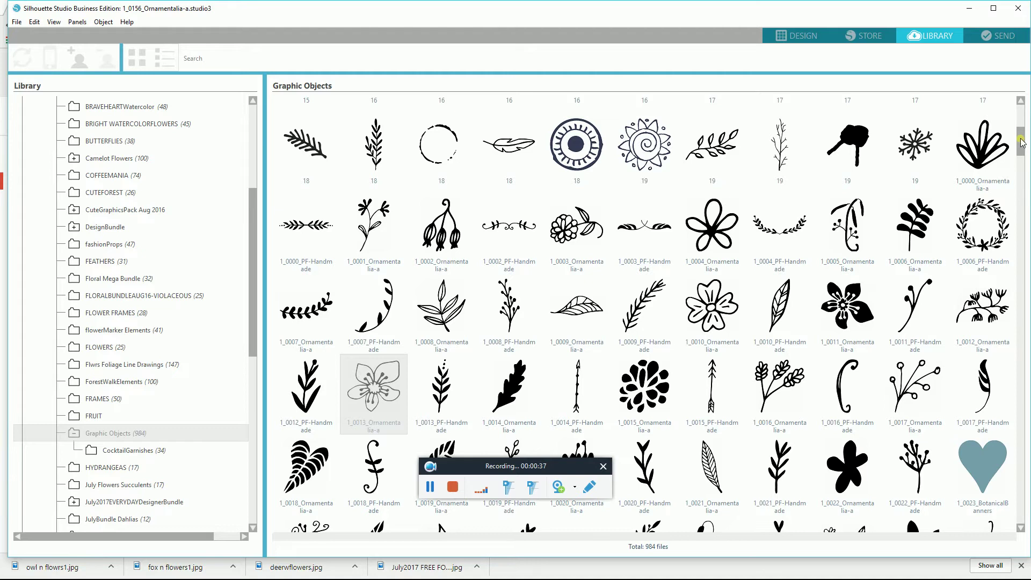
left_click_drag(1022, 143, 1022, 108)
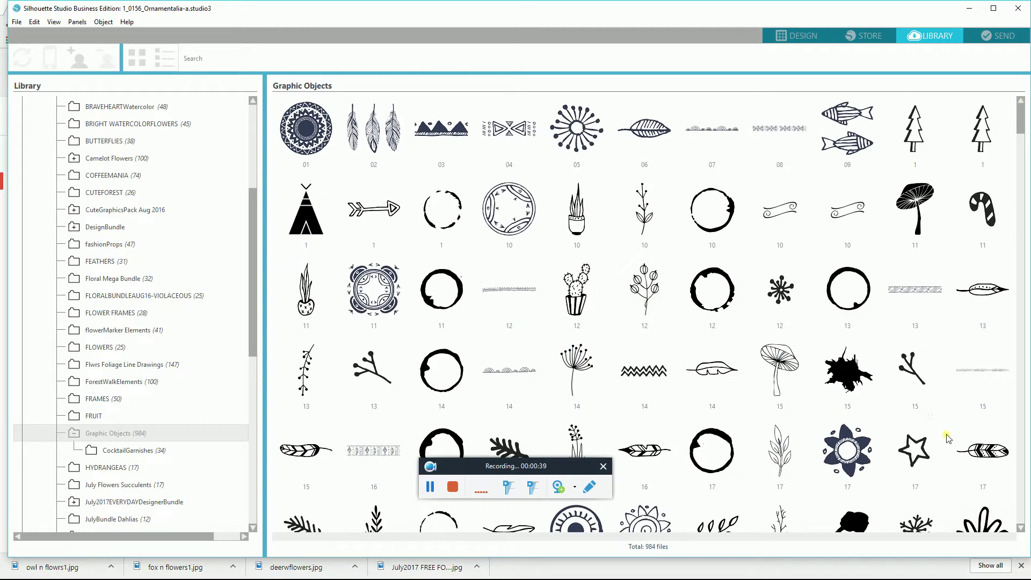
left_click(604, 466)
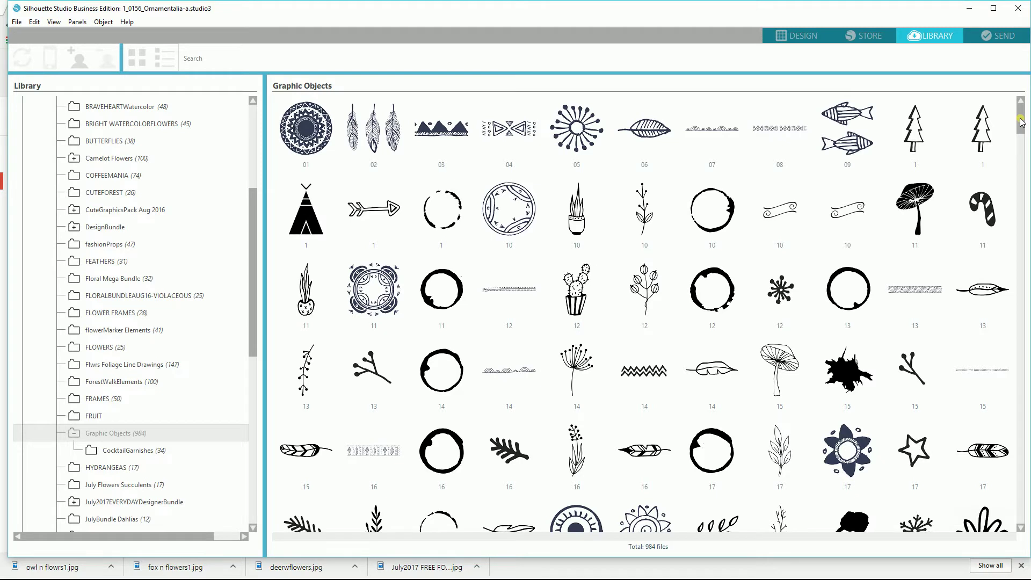
left_click_drag(1021, 123, 1001, 217)
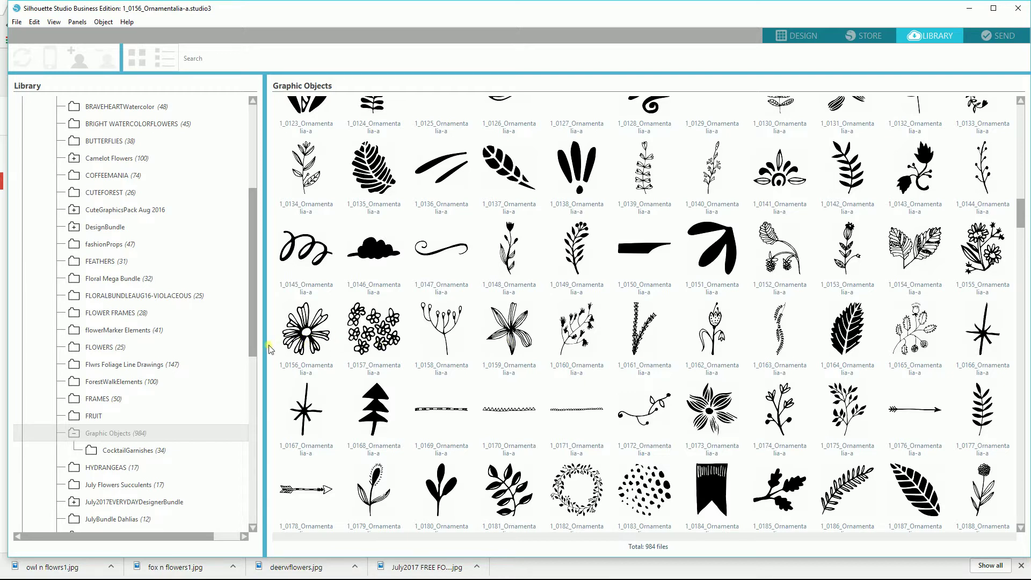
left_click(306, 339)
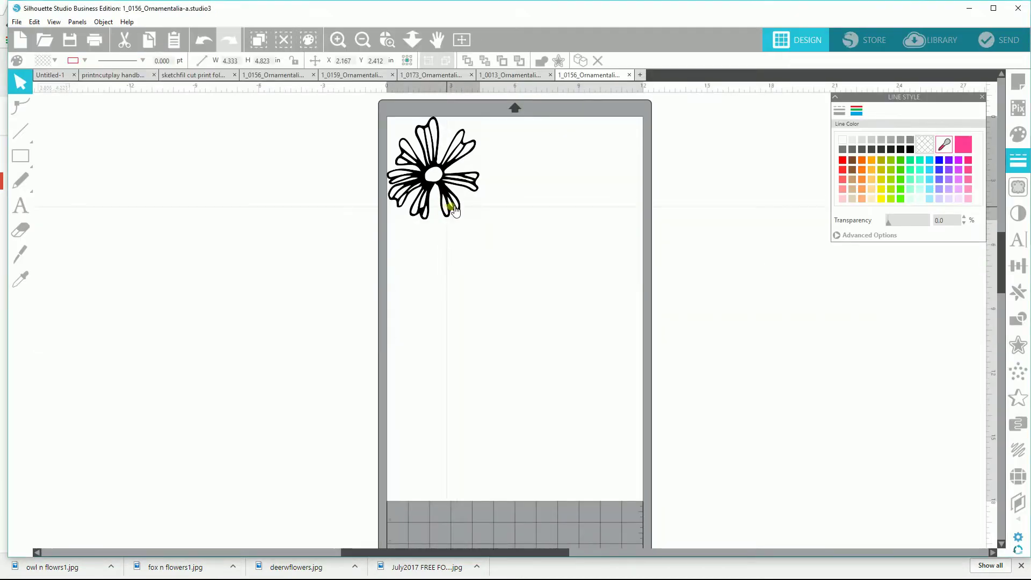
left_click_drag(453, 212, 465, 213)
left_click(422, 207)
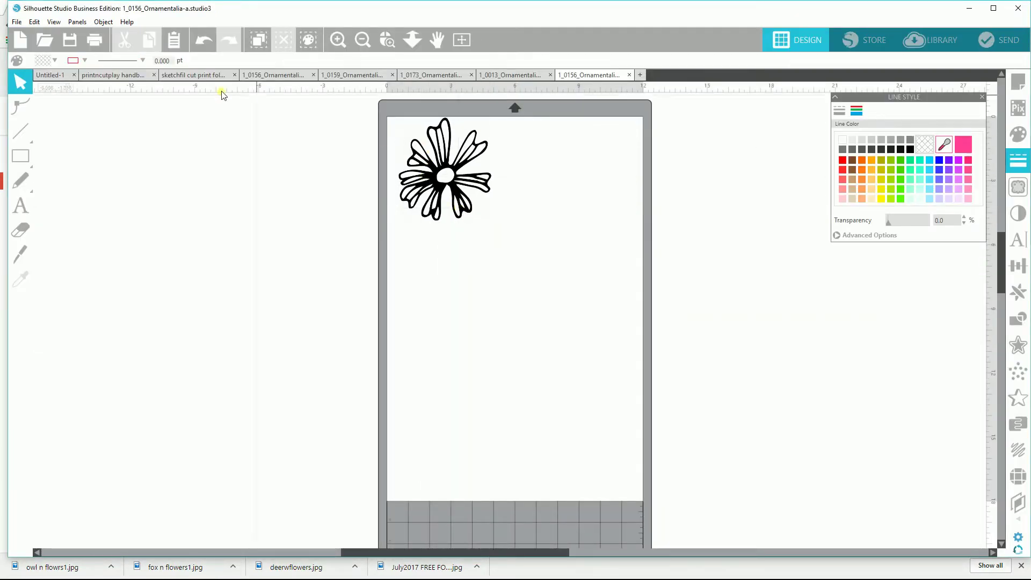
Check the drawing holding four flowers and close the empty 1_0159_Ornamentalia-a drawing.
left_click(280, 76)
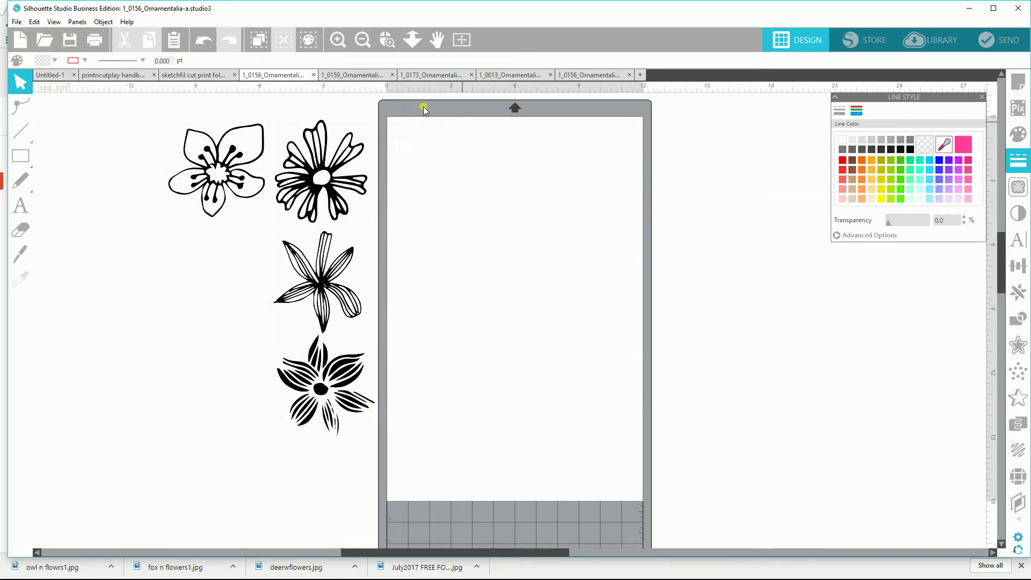
left_click(365, 75)
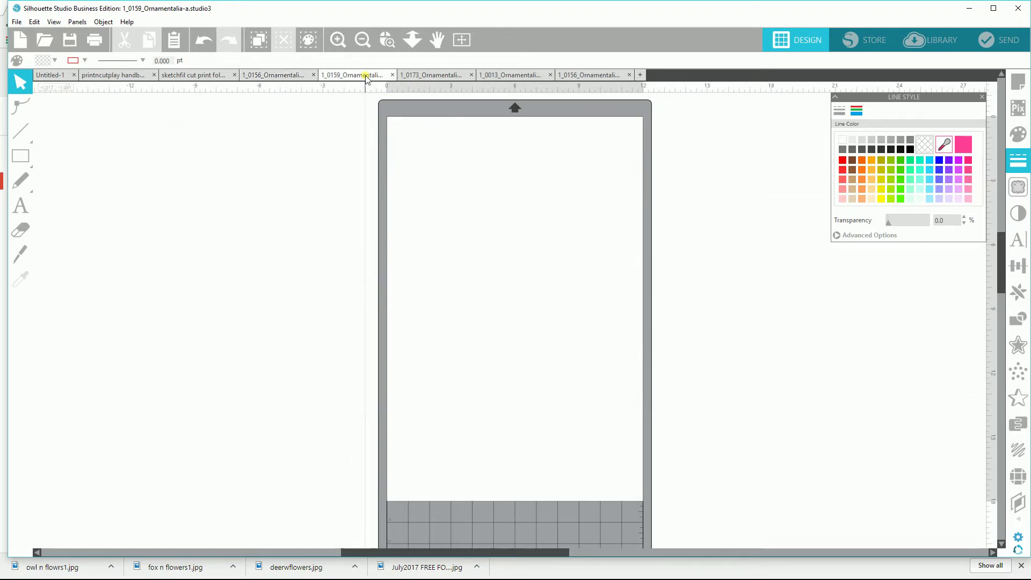
left_click(393, 75)
left_click(515, 302)
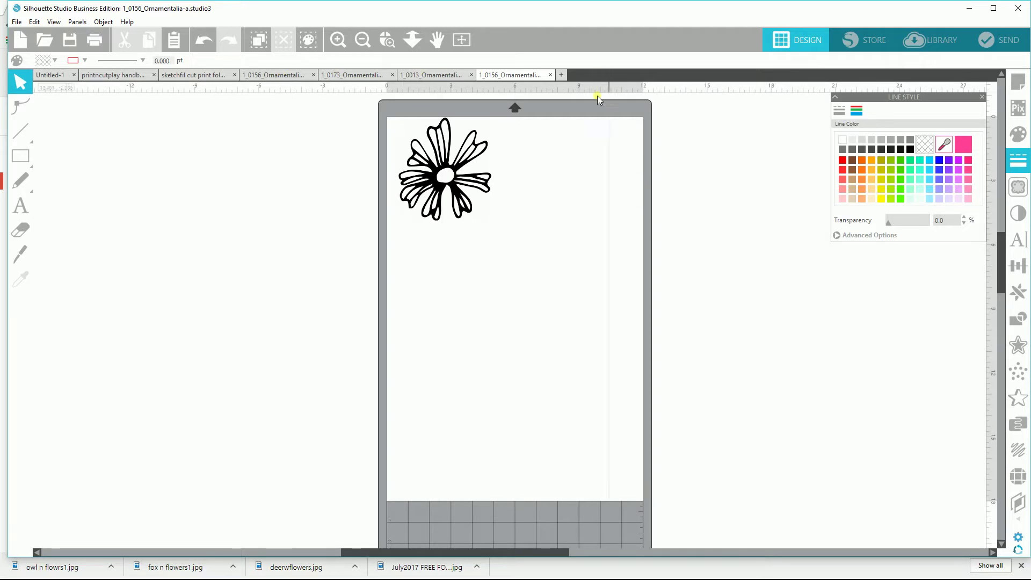
Move the flower in the newly opened 1_0156_Ornamentalia-a drawing down by about 0.58 in.
left_click(931, 40)
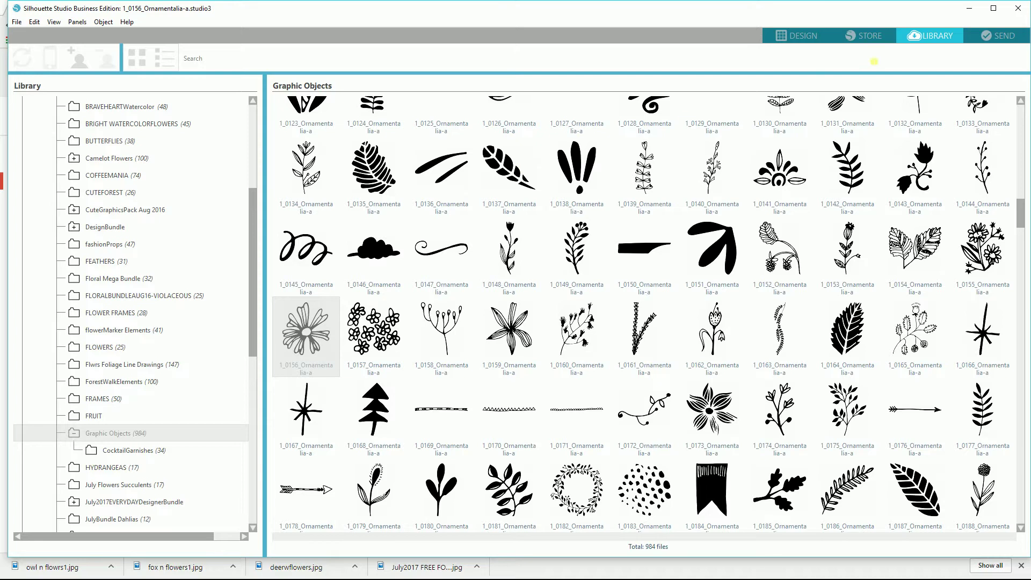
left_click(806, 36)
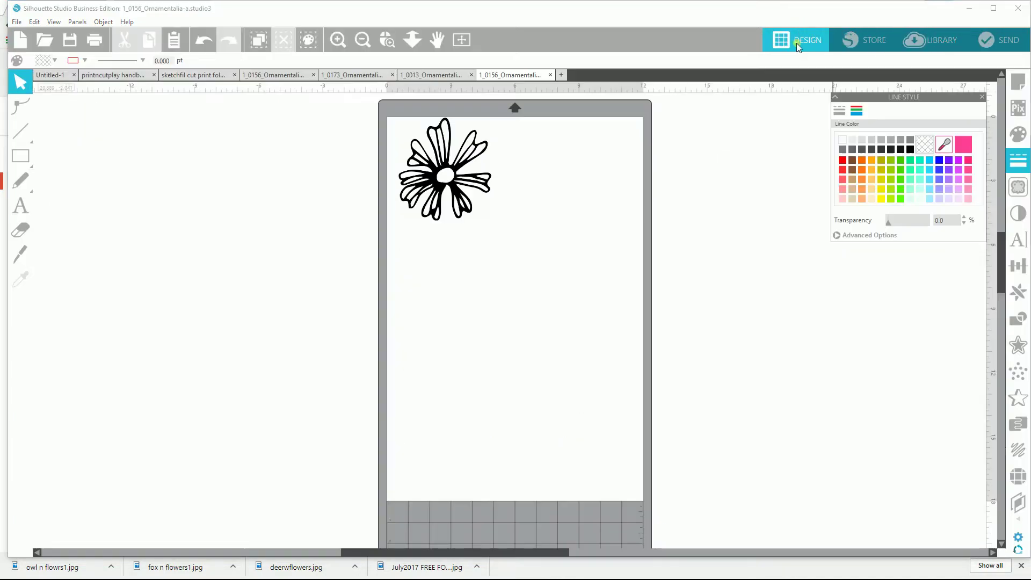
left_click(420, 204)
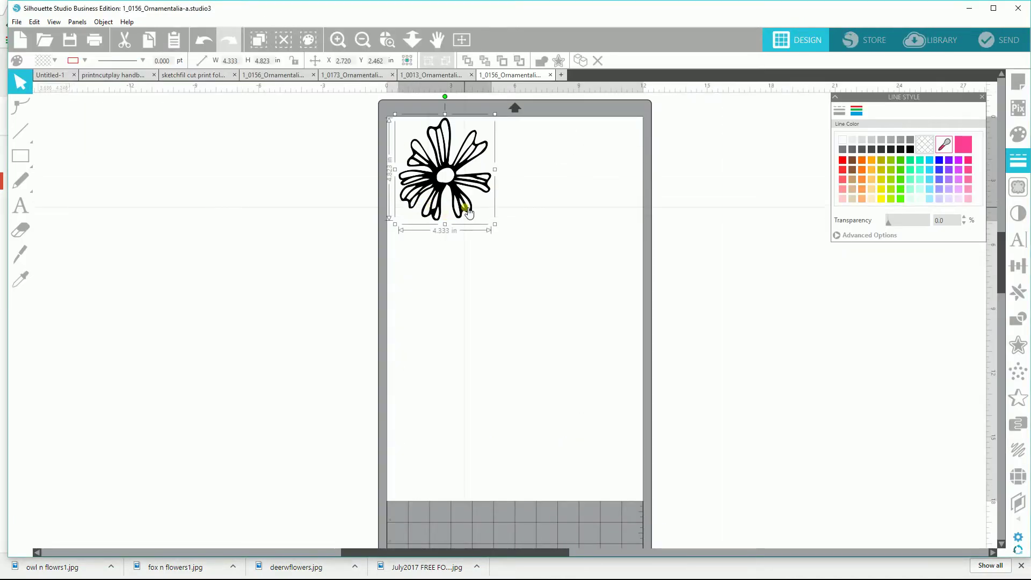
left_click_drag(469, 212, 467, 225)
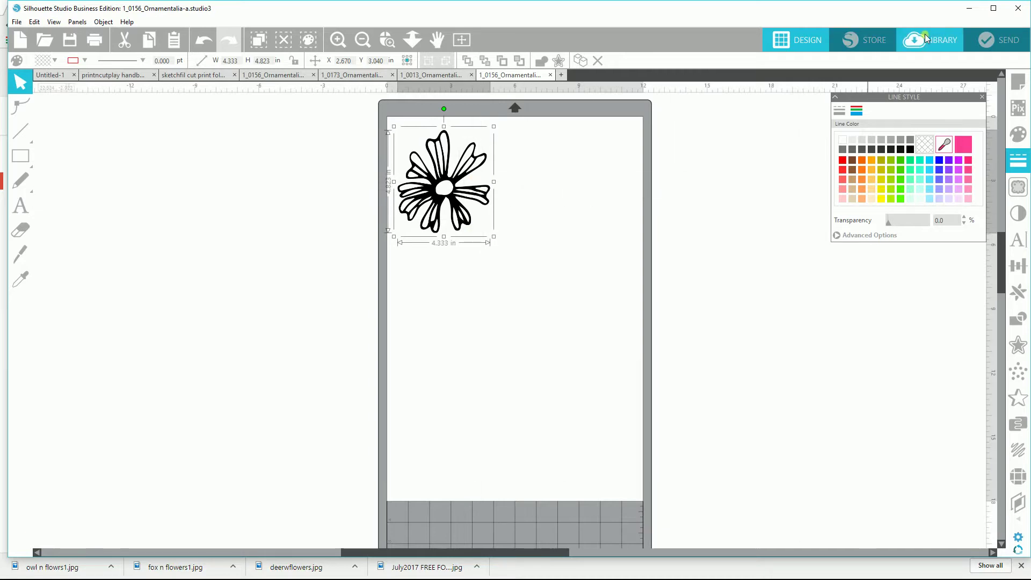
Open the 1_0159_Ornamentalia-a flower from the library and shift it slightly down and to the right on the page.
left_click(924, 38)
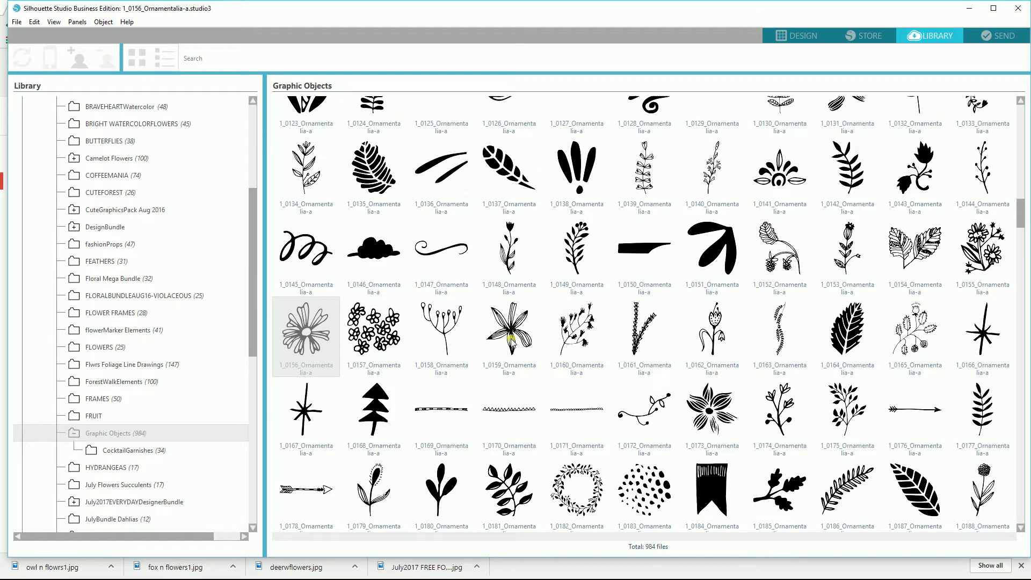
left_click(508, 339)
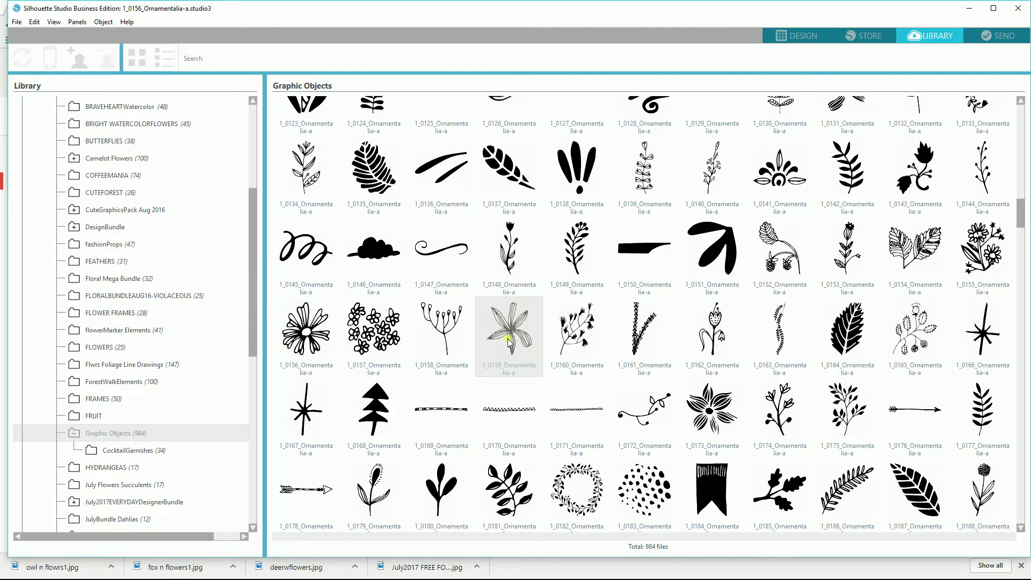
double_click(508, 339)
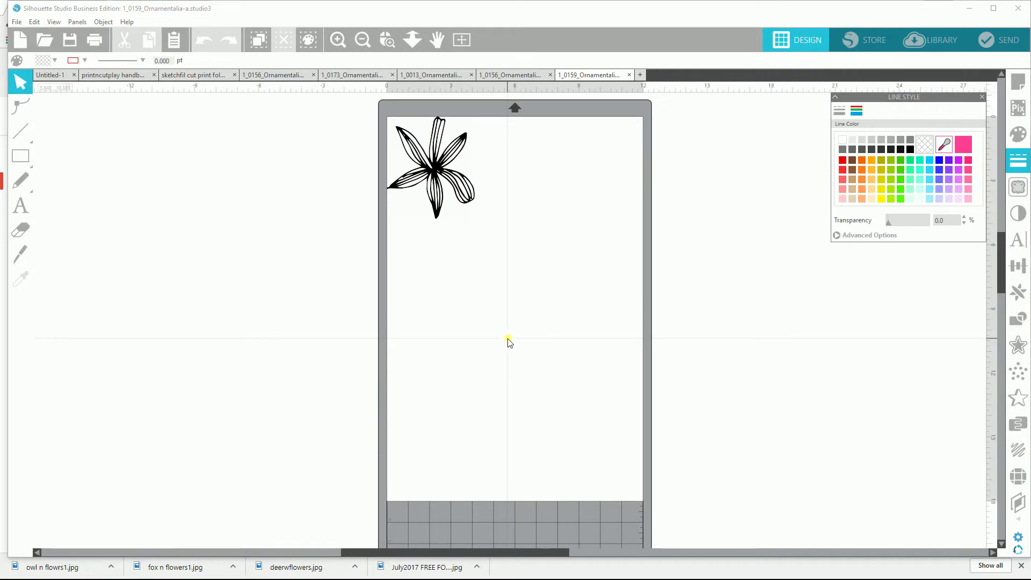
left_click_drag(465, 198, 472, 211)
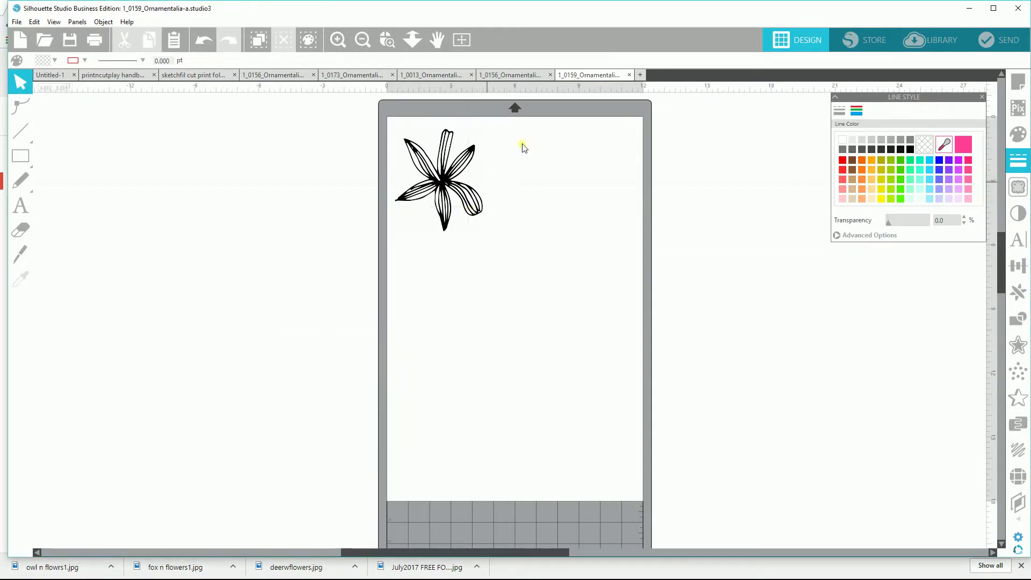
Compare the two opened flower drawings and undo the flower's move in the 1_0159_Ornamentalia-a drawing.
left_click(535, 76)
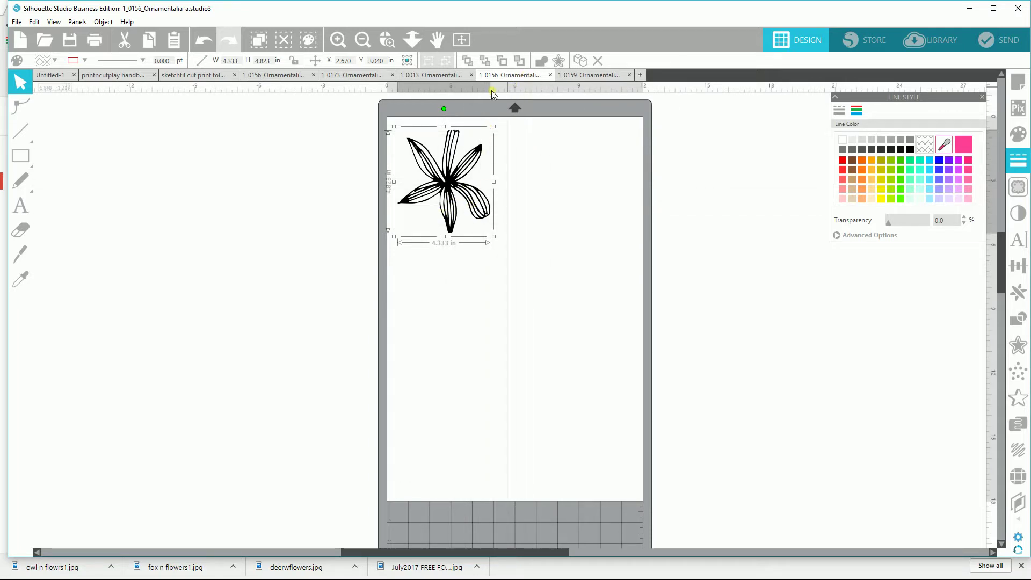
left_click(602, 75)
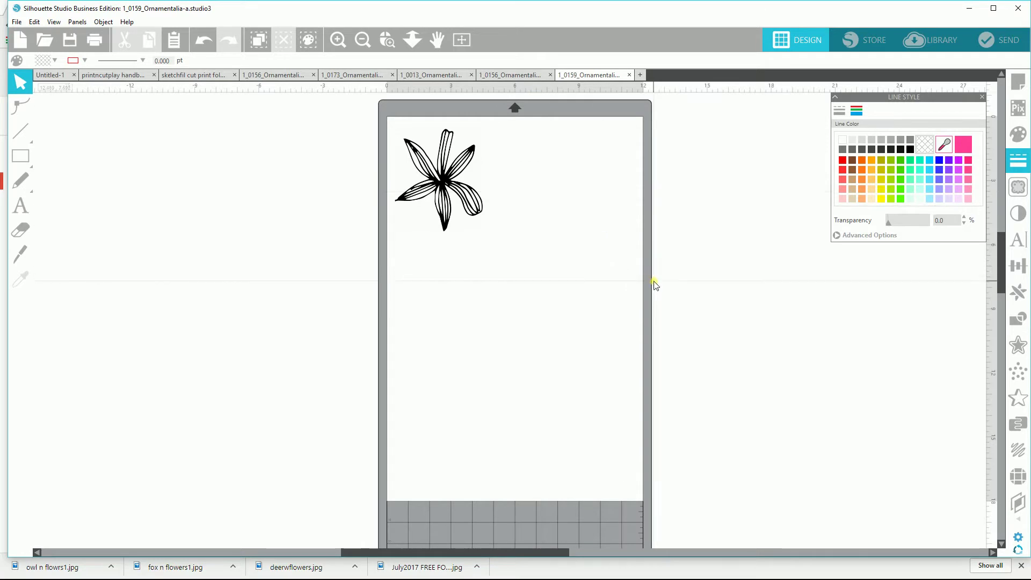
key("ctrl+z")
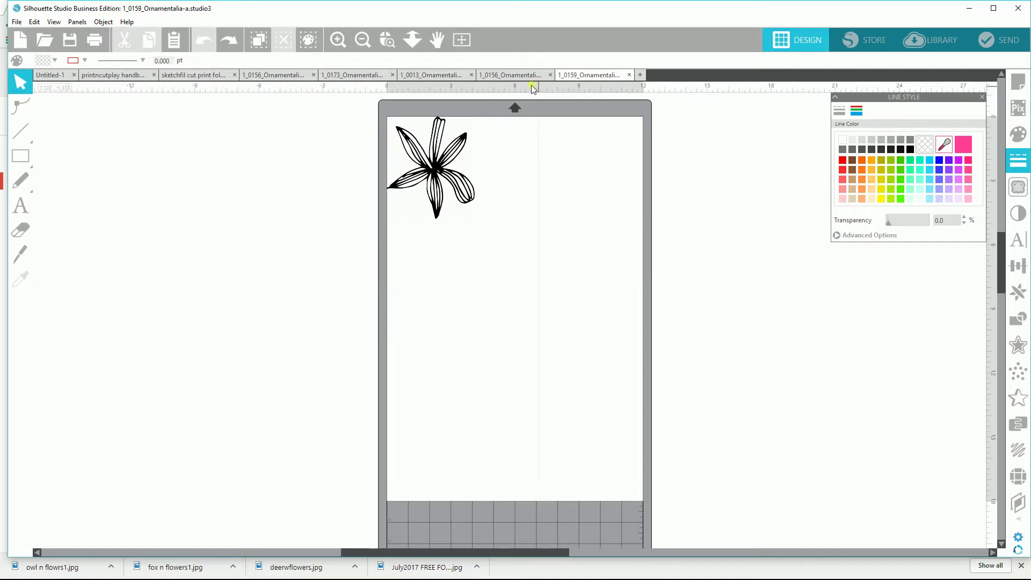
Undo the last change to the flower in the 1_0156_Ornamentalia-a drawing and deselect it.
left_click(520, 76)
key("i")
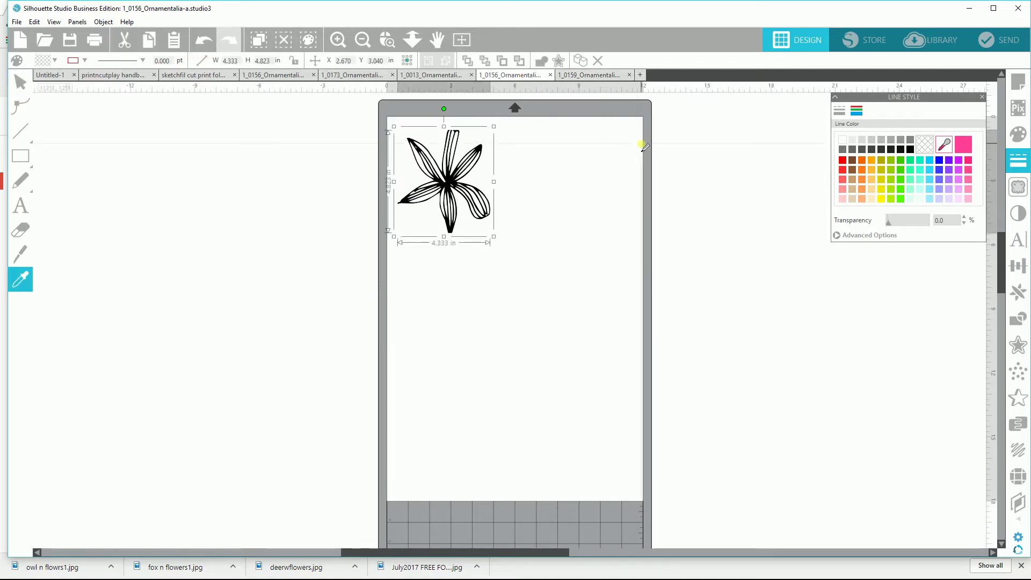
key("ctrl+z")
key("v")
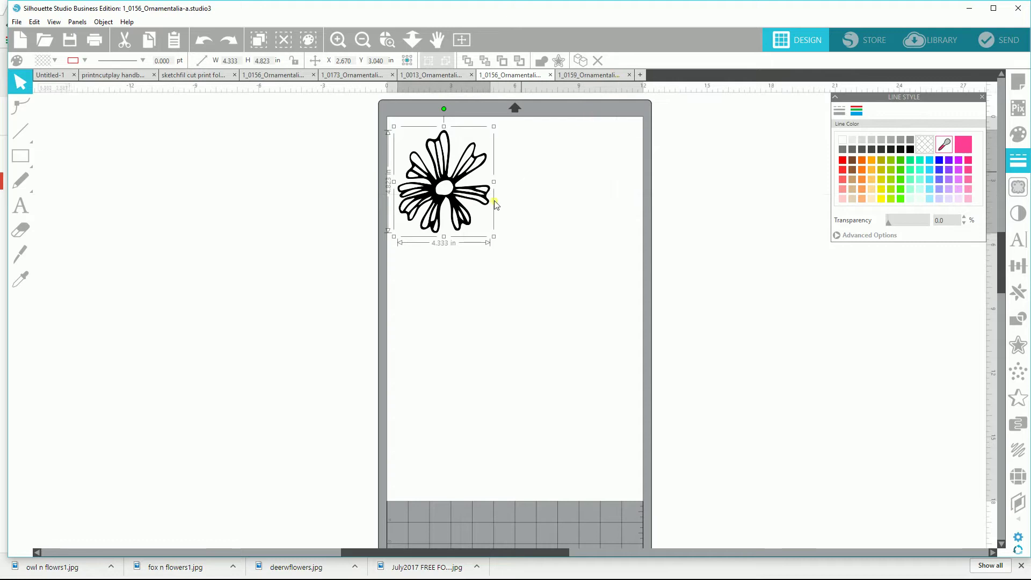
left_click(441, 262)
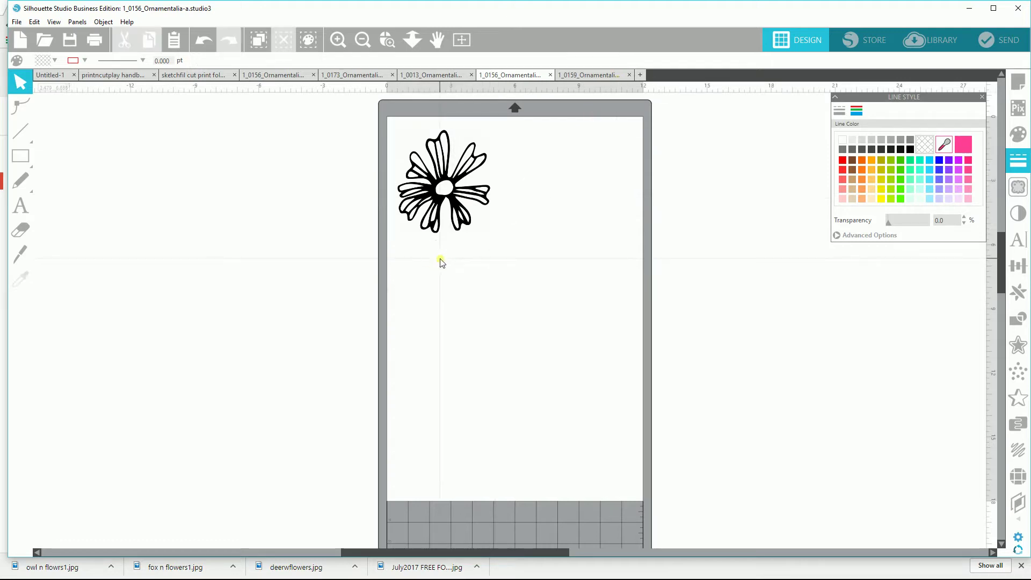
Cut the flower from the 1_0159_Ornamentalia-a drawing, paste it into the drawing with four flowers, and delete the pasted copy.
left_click(603, 75)
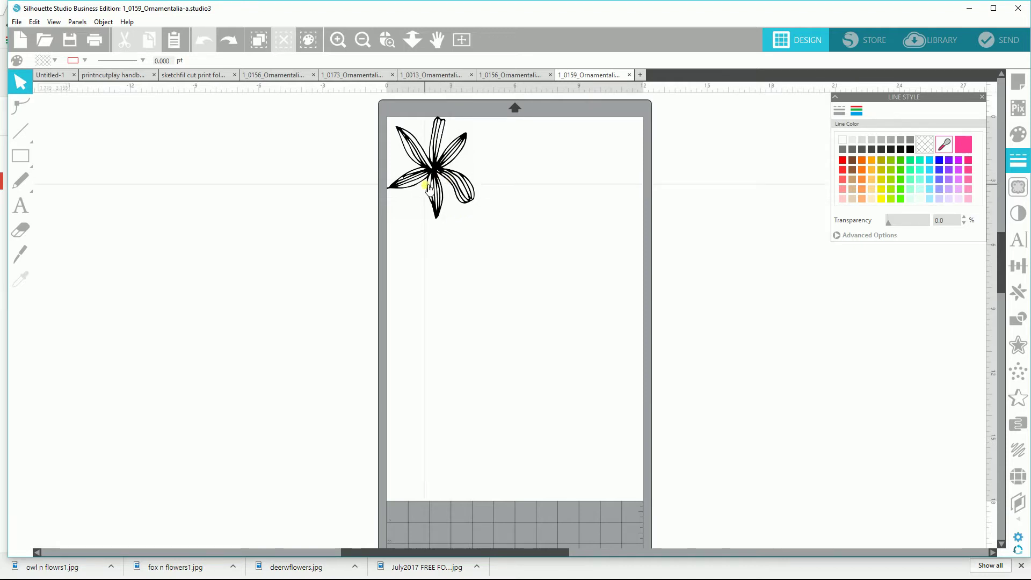
left_click(446, 180)
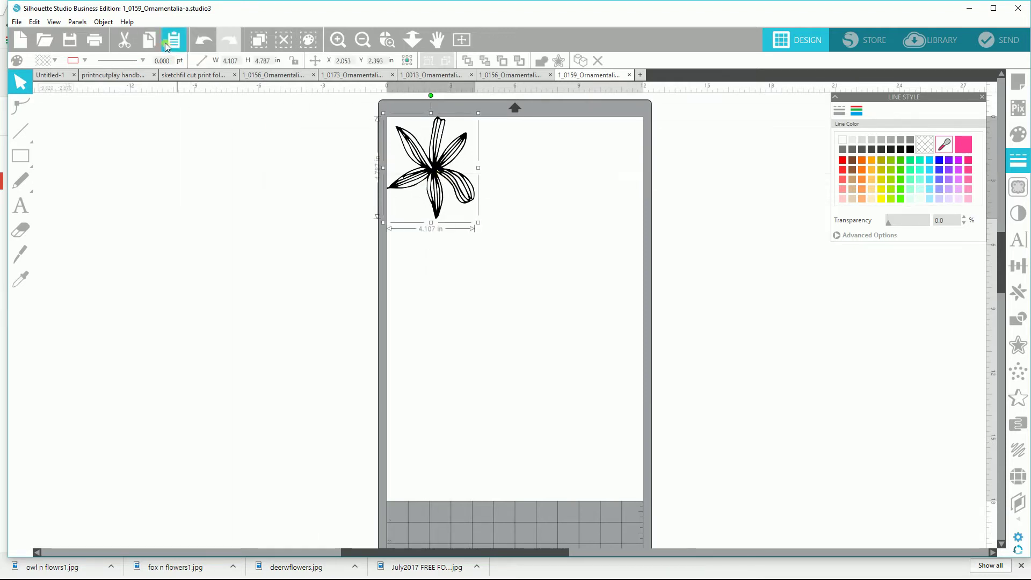
left_click(125, 41)
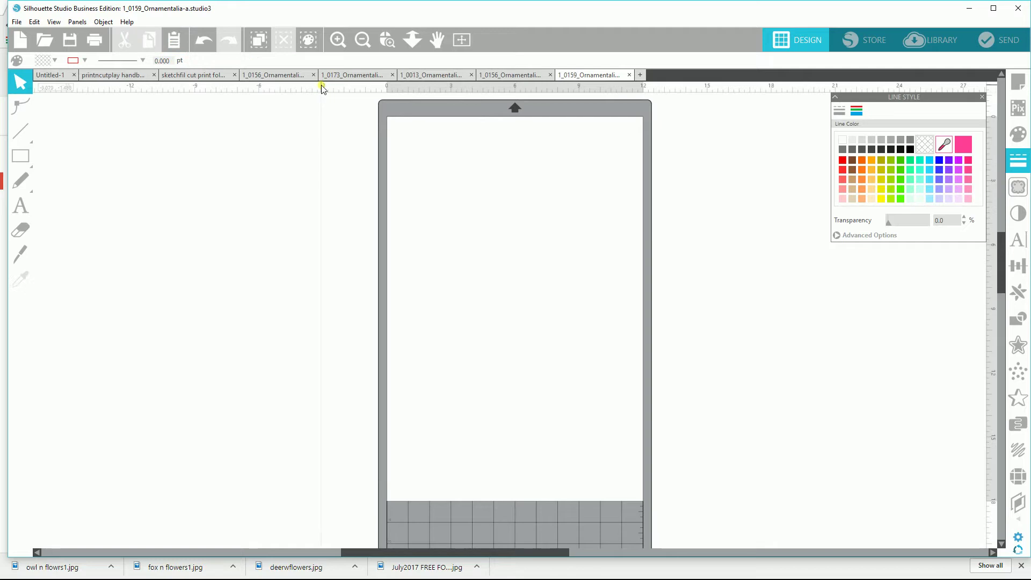
left_click(281, 76)
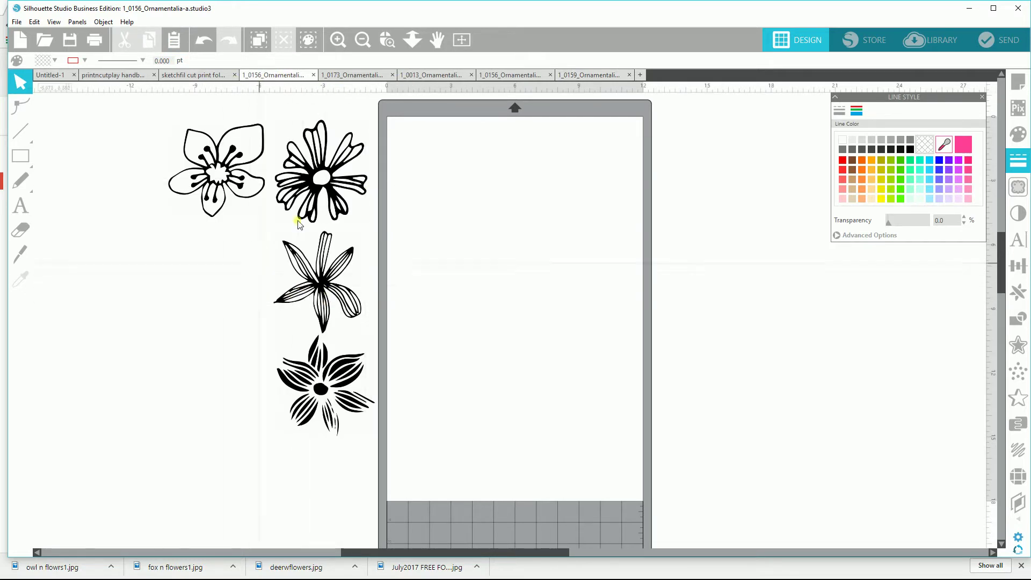
left_click(175, 47)
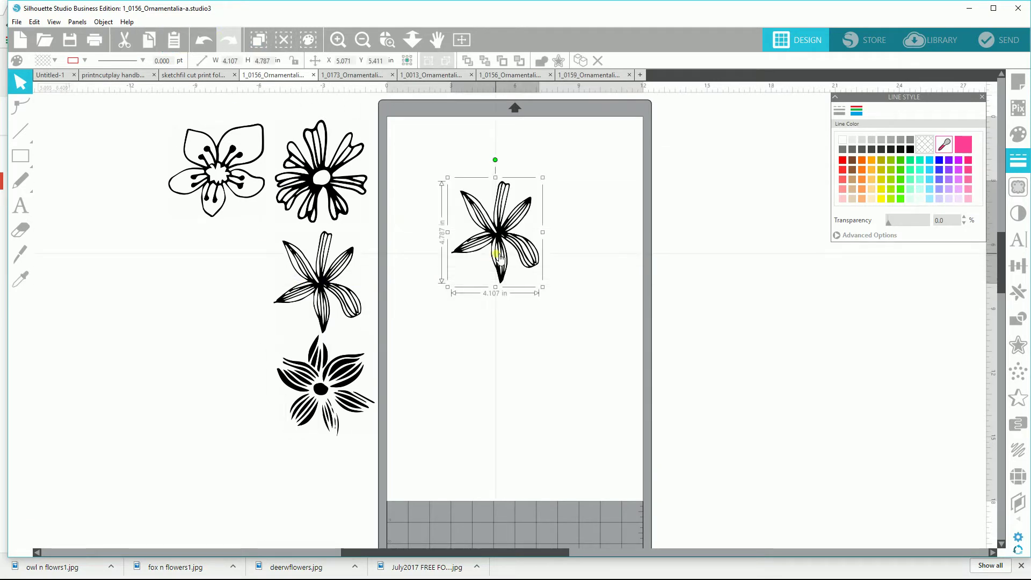
key("Delete")
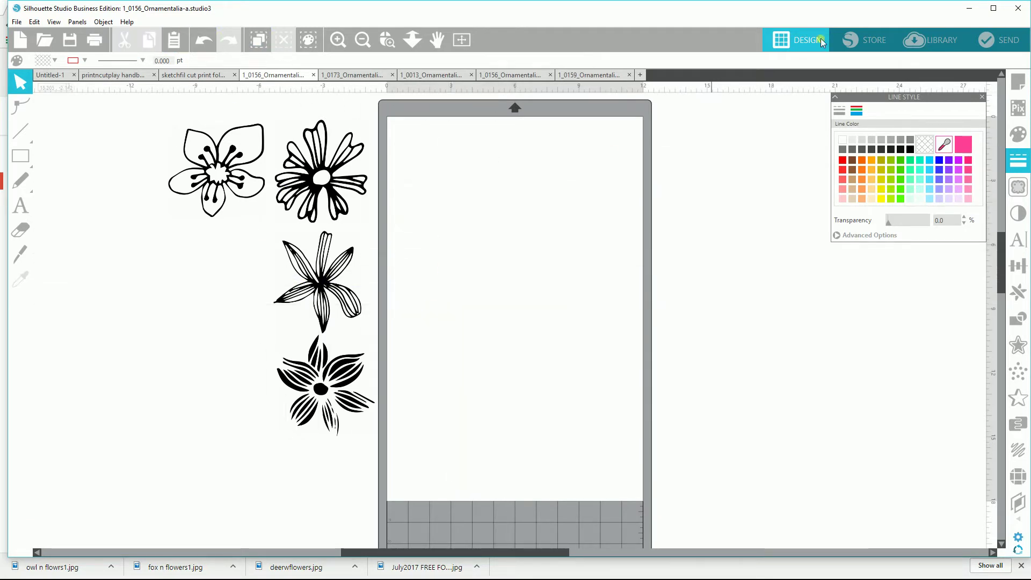
Browse the designs in the library's Graphic Objects folder, past the numbered graphics and banners to the decorative objects.
left_click(929, 40)
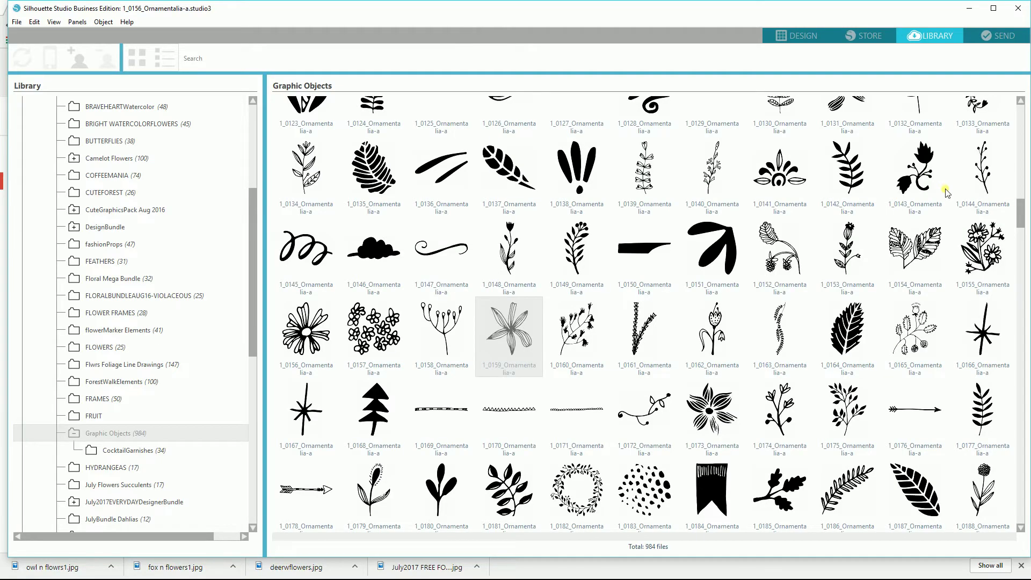
scroll(947, 192, "down", 4)
scroll(952, 205, "down", 5)
scroll(952, 206, "down", 5)
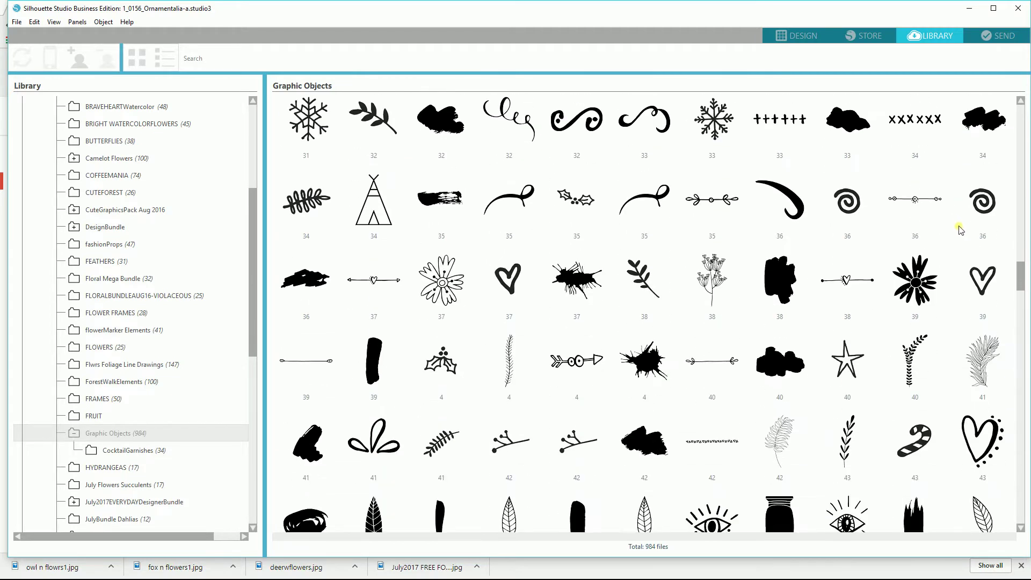
scroll(960, 227, "down", 6)
scroll(962, 239, "down", 3)
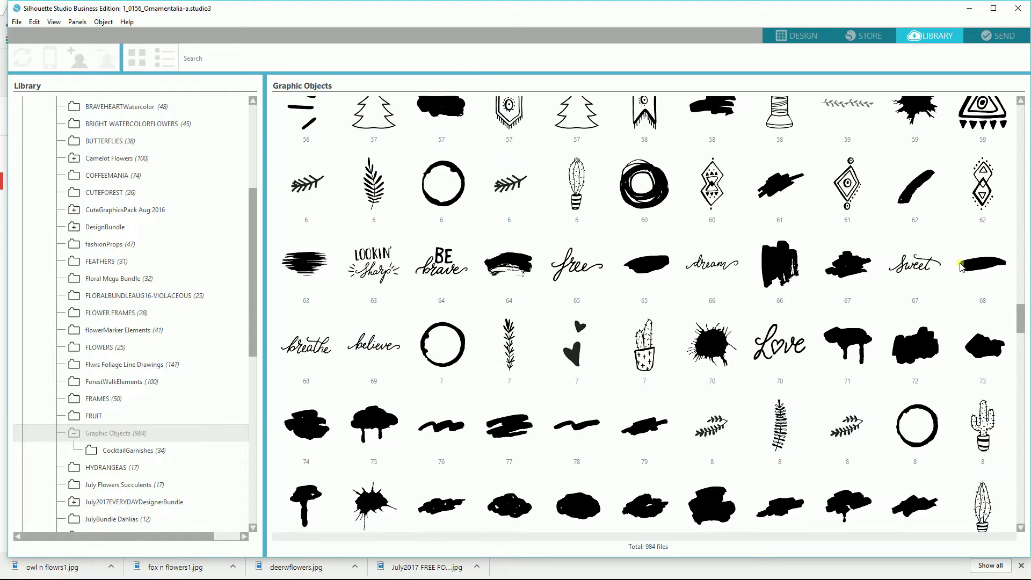
scroll(931, 243, "down", 4)
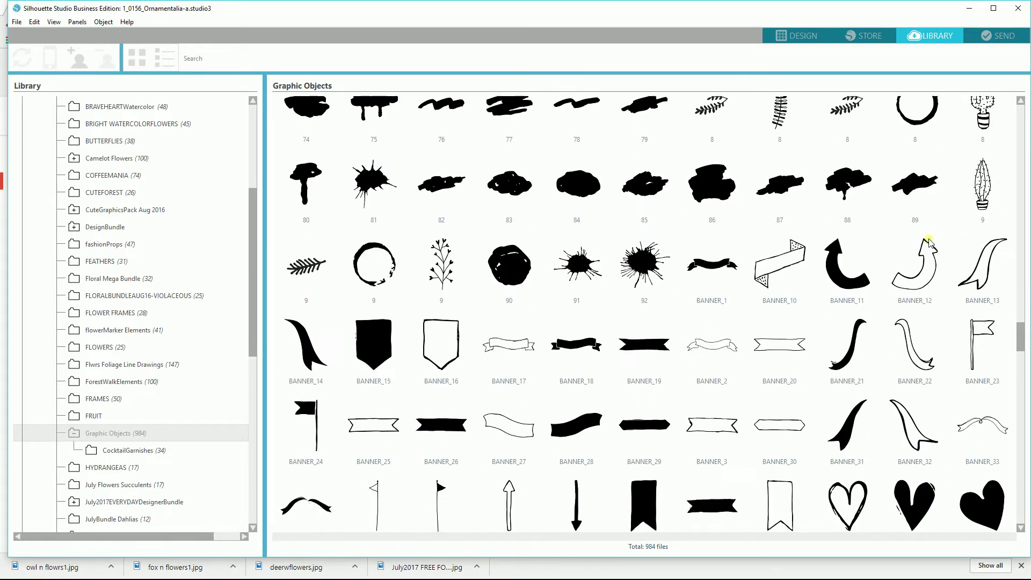
scroll(929, 243, "down", 5)
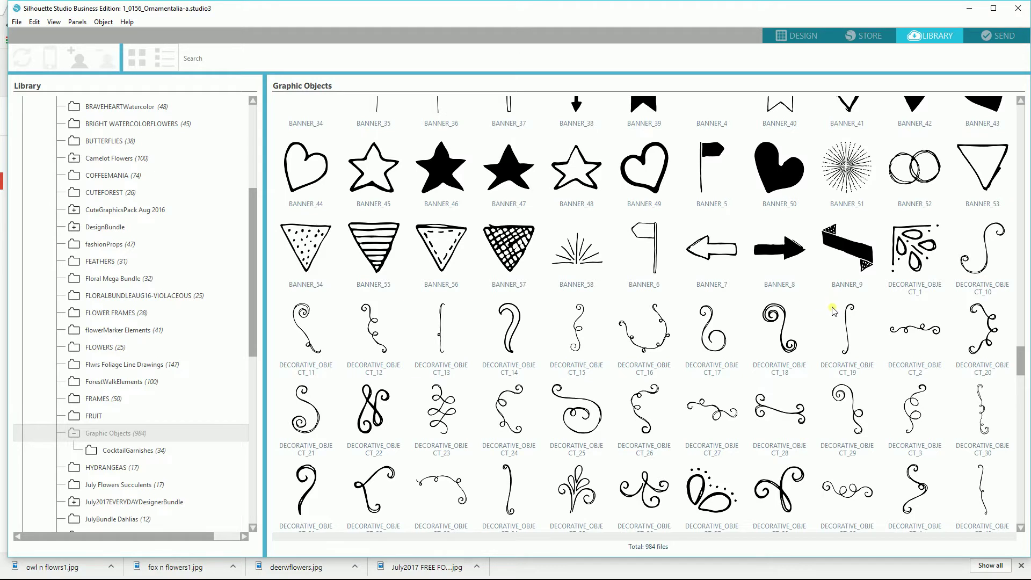
Browse the Graphic Objects designs from the decorative objects through the jar, floral and garden designs to the numbered objects.
scroll(833, 311, "down", 6)
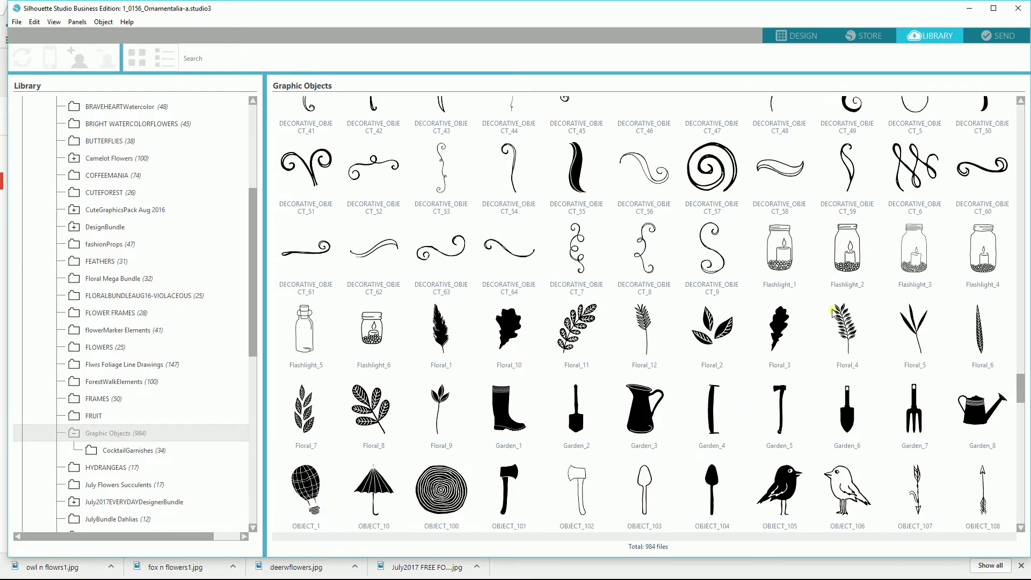
scroll(833, 312, "down", 4)
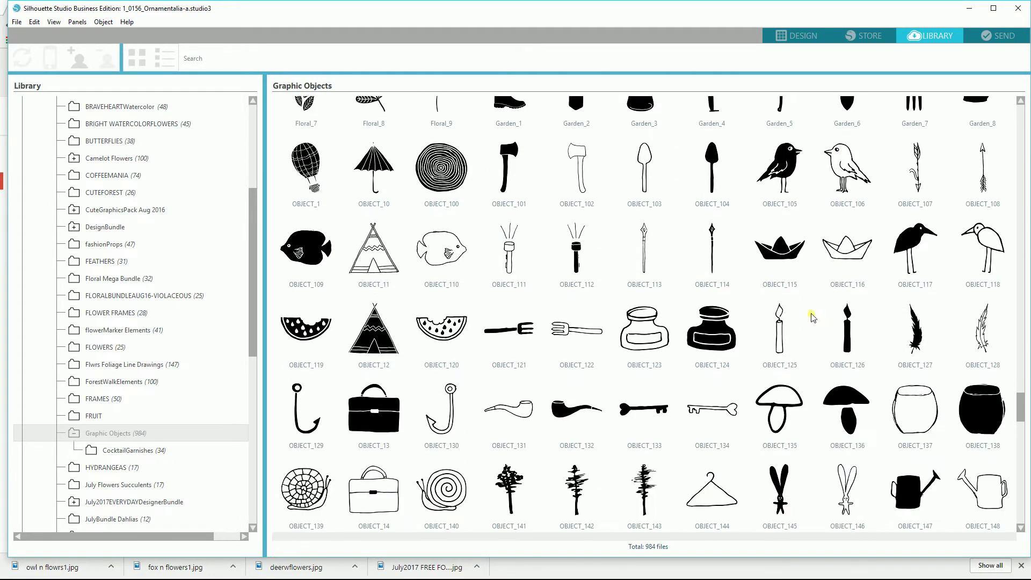
scroll(855, 250, "down", 3)
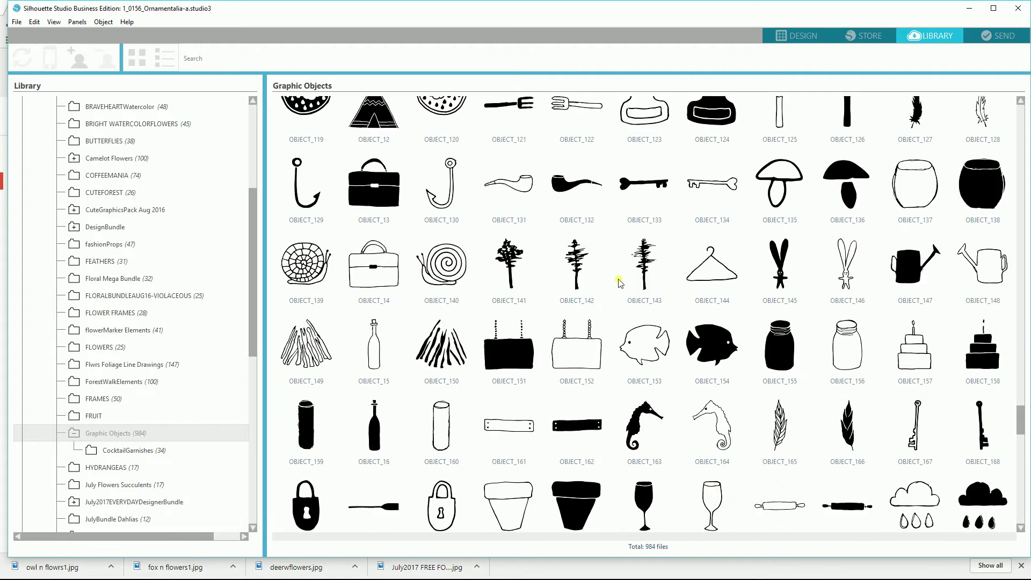
scroll(618, 284, "down", 4)
scroll(621, 279, "down", 2)
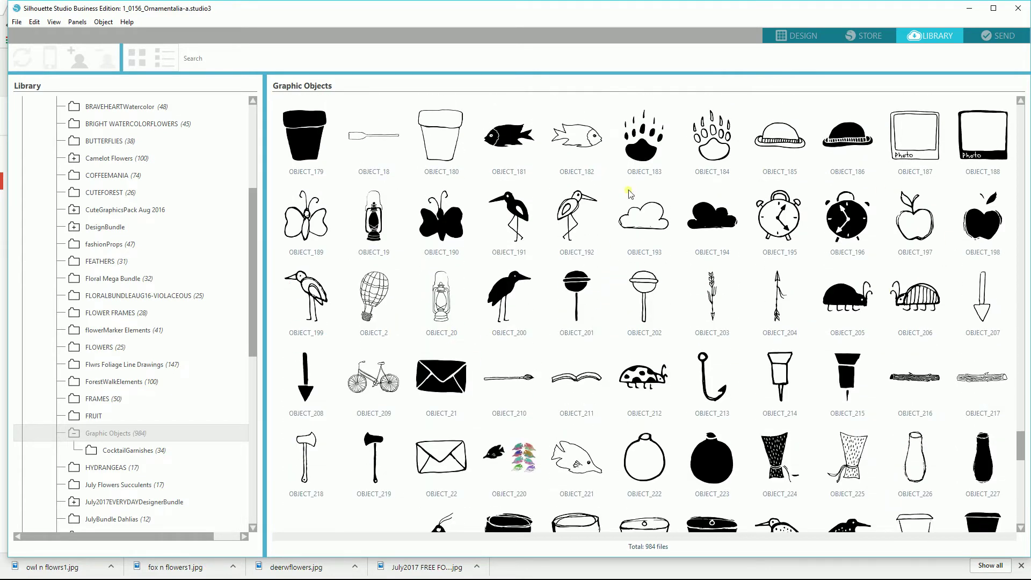
scroll(816, 404, "down", 2)
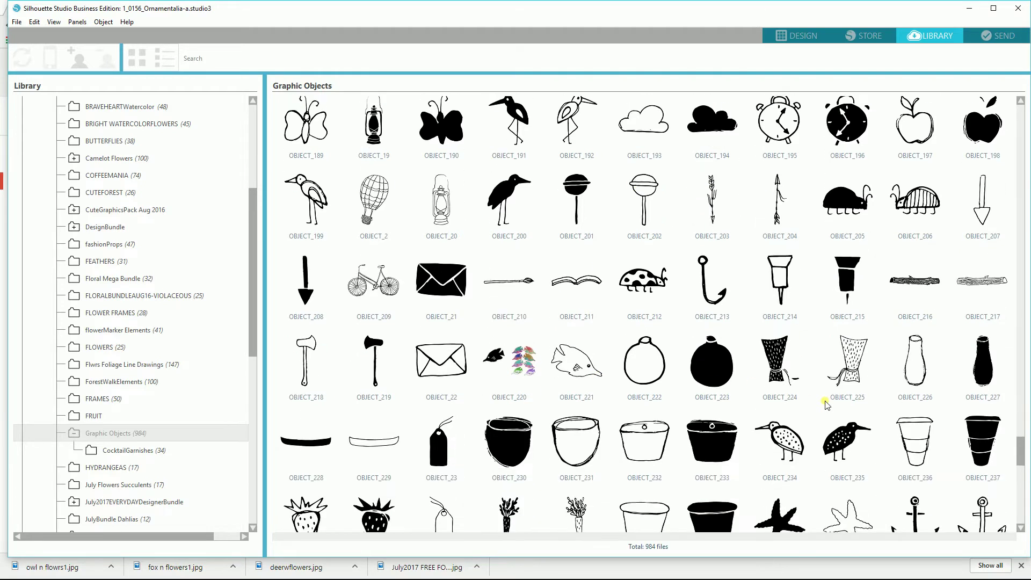
scroll(826, 404, "down", 4)
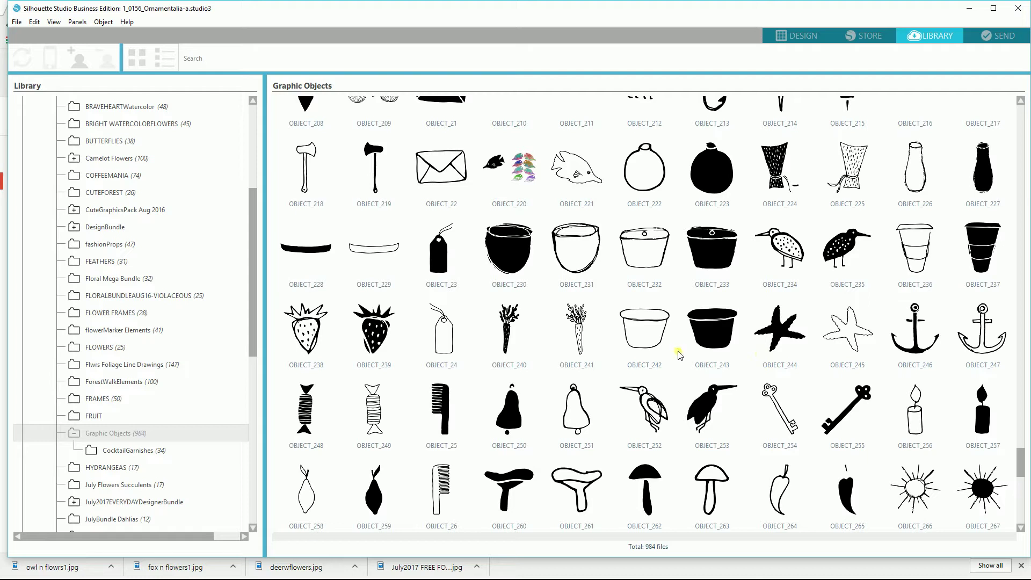
scroll(800, 299, "down", 6)
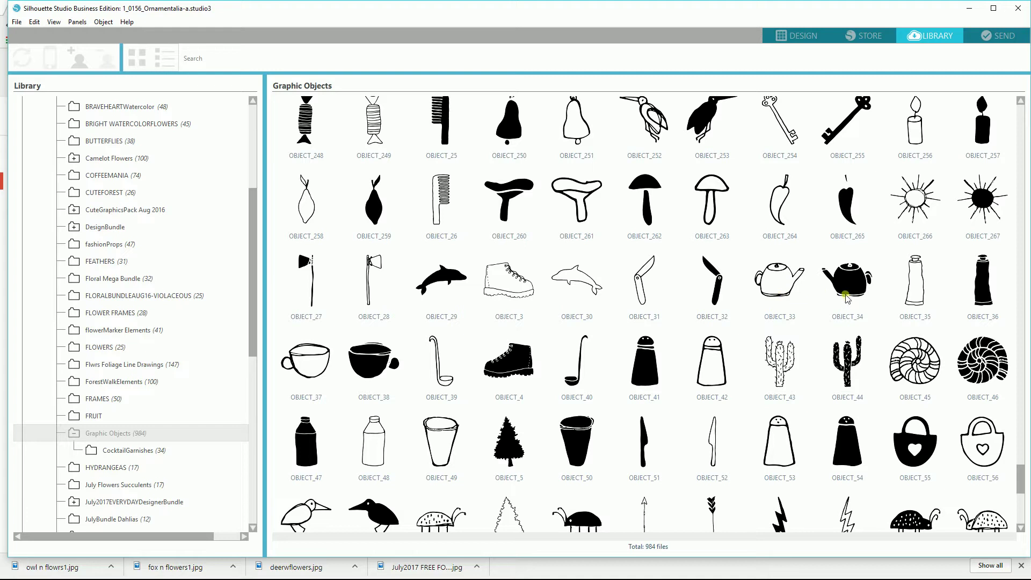
scroll(935, 370, "down", 2)
scroll(938, 376, "up", 4)
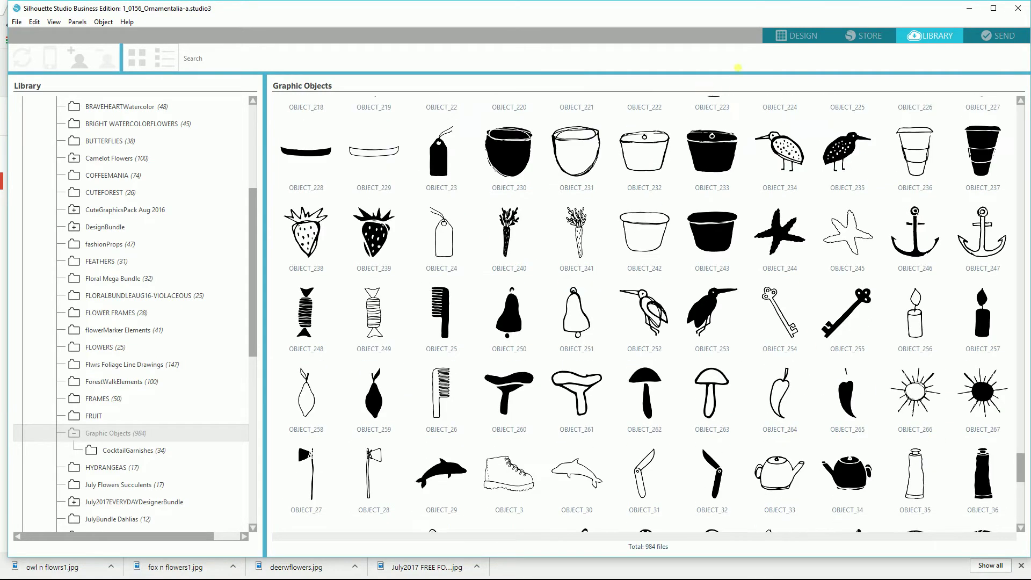
Return to the drawing with four flowers and shift the three stacked flowers beside the page downward, keeping them in a column.
left_click(796, 35)
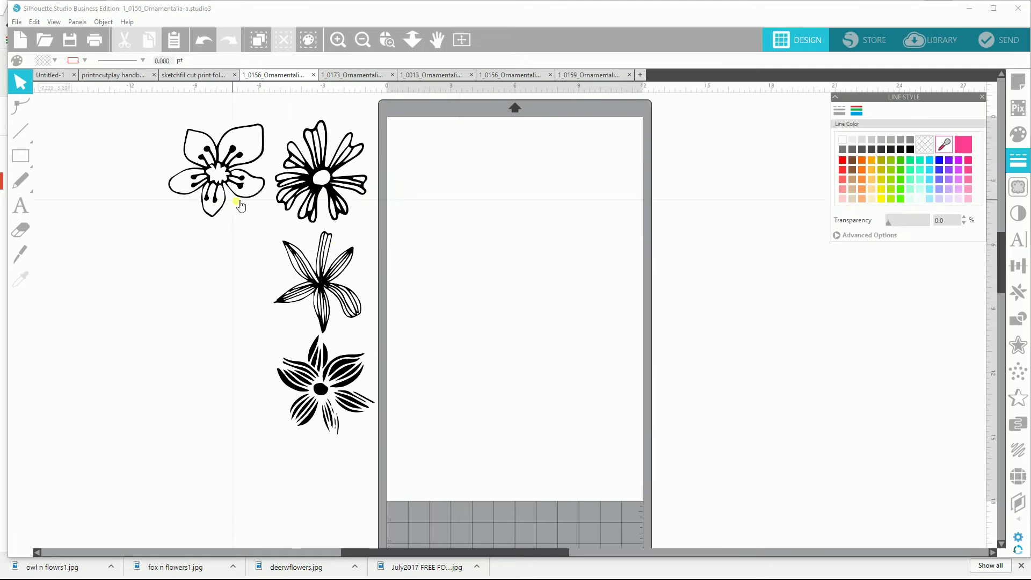
left_click_drag(322, 412, 322, 487)
left_click_drag(324, 327, 313, 393)
left_click_drag(337, 220, 328, 279)
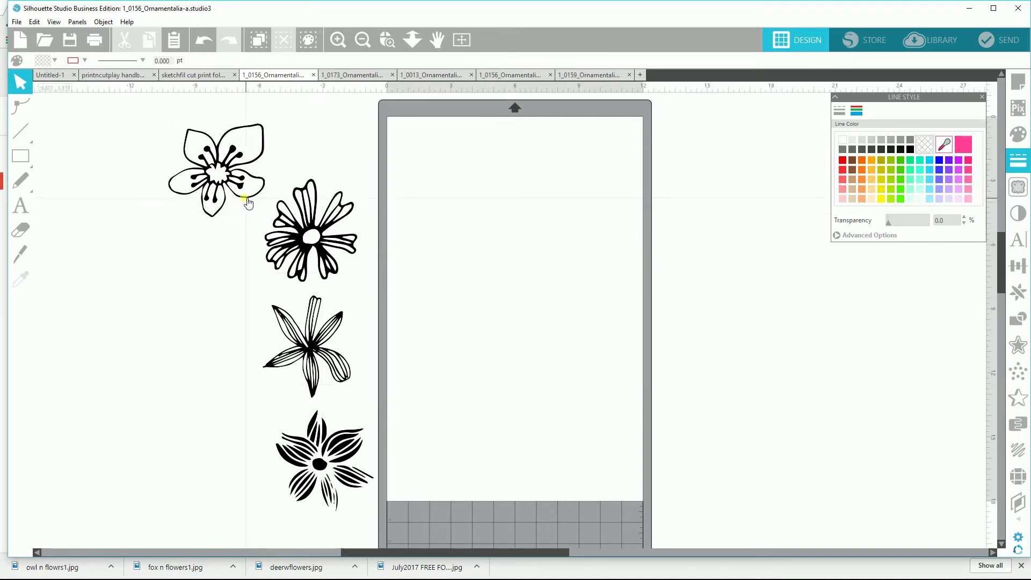
Move the five-petal outline flower onto the page near its upper-left corner and leave it selected.
left_click_drag(265, 184, 434, 174)
left_click_drag(464, 223, 495, 242)
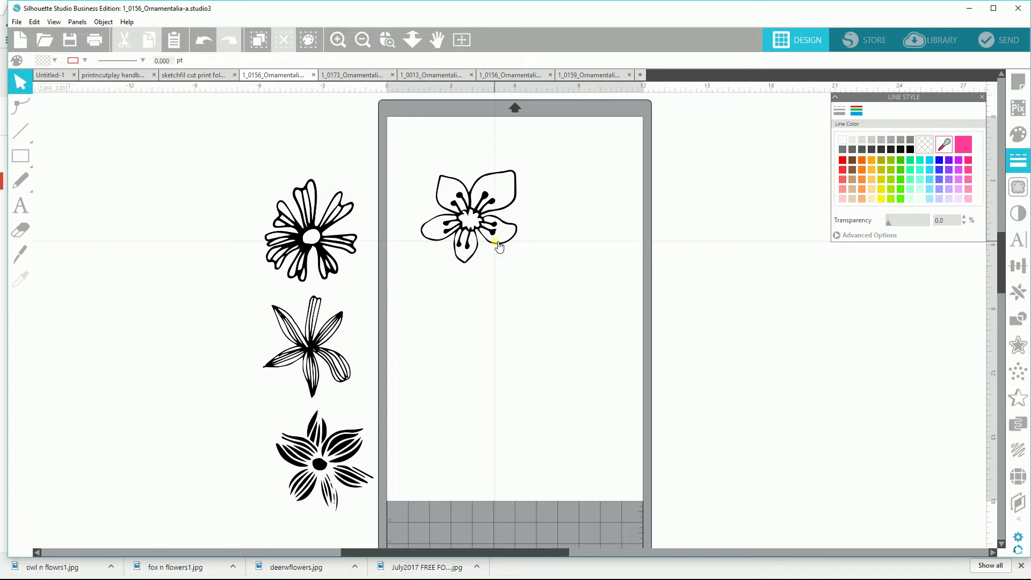
left_click_drag(494, 242, 469, 223)
left_click(470, 224)
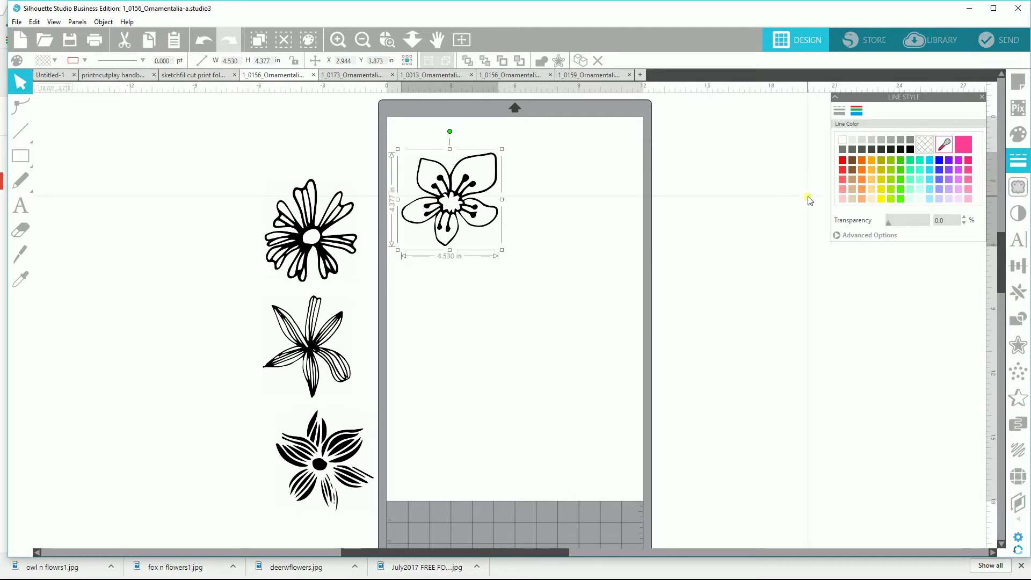
Apply the Cut line setting to the five-petal flower in the send view to check its cut lines, and return to the design.
left_click(1001, 43)
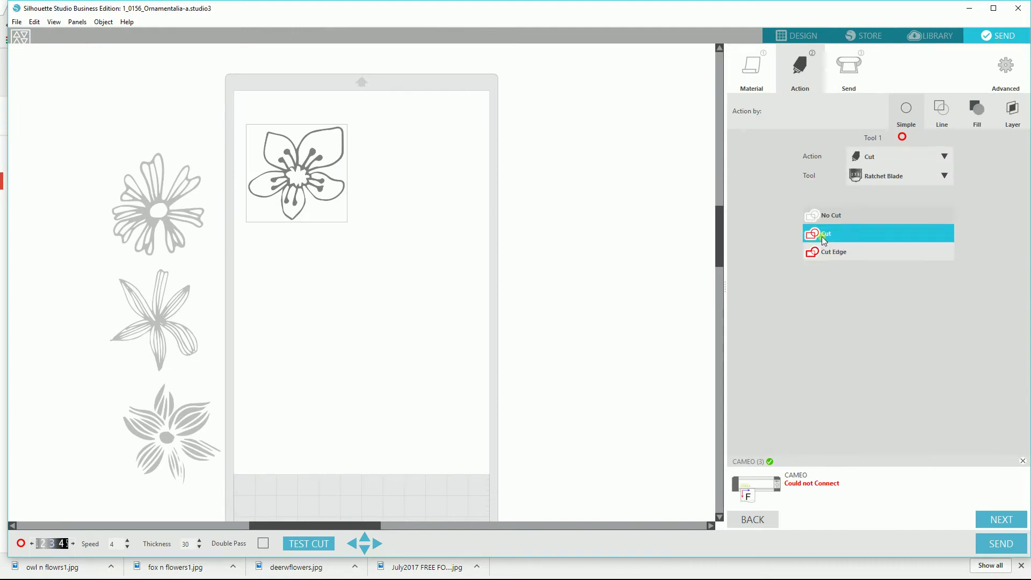
left_click(865, 239)
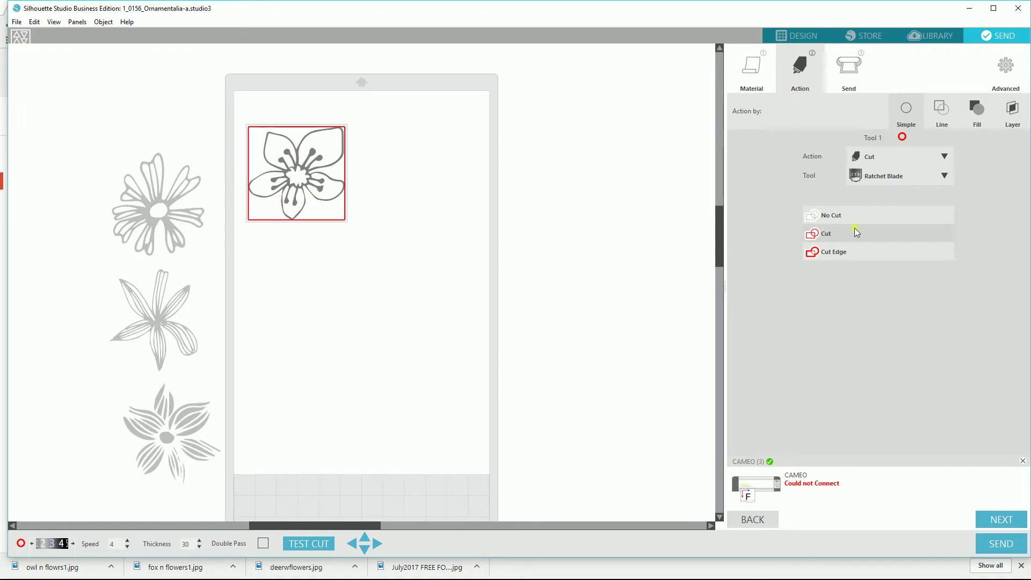
left_click(796, 36)
Set a trace area about 4.93 in wide around the five-petal flower, nudging the flower so that it fits inside.
mouse_move(450, 241)
left_mouse_down()
mouse_move(437, 232)
mouse_move(442, 241)
left_mouse_up()
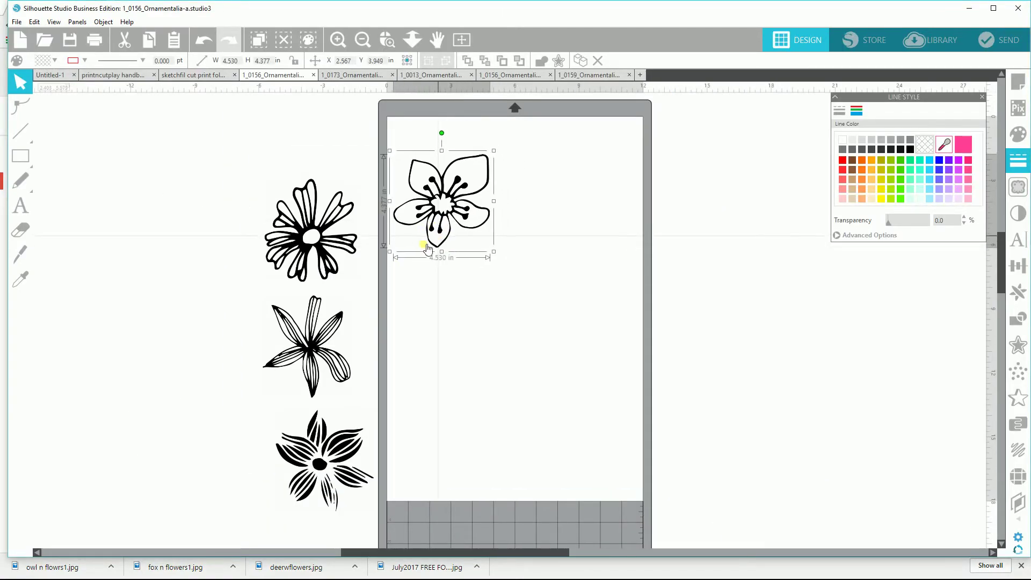
left_click(574, 221)
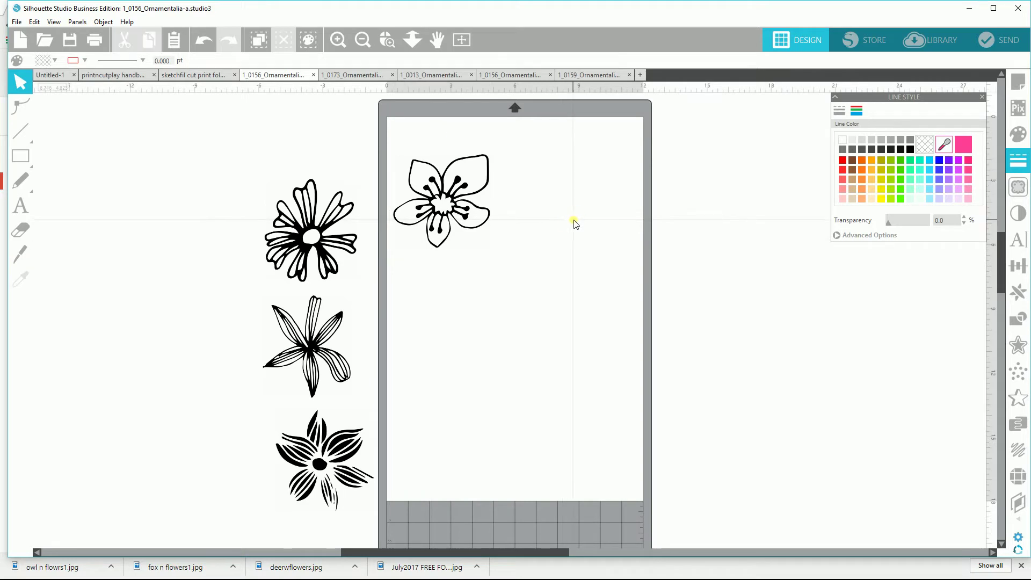
left_click(1017, 187)
left_click(892, 141)
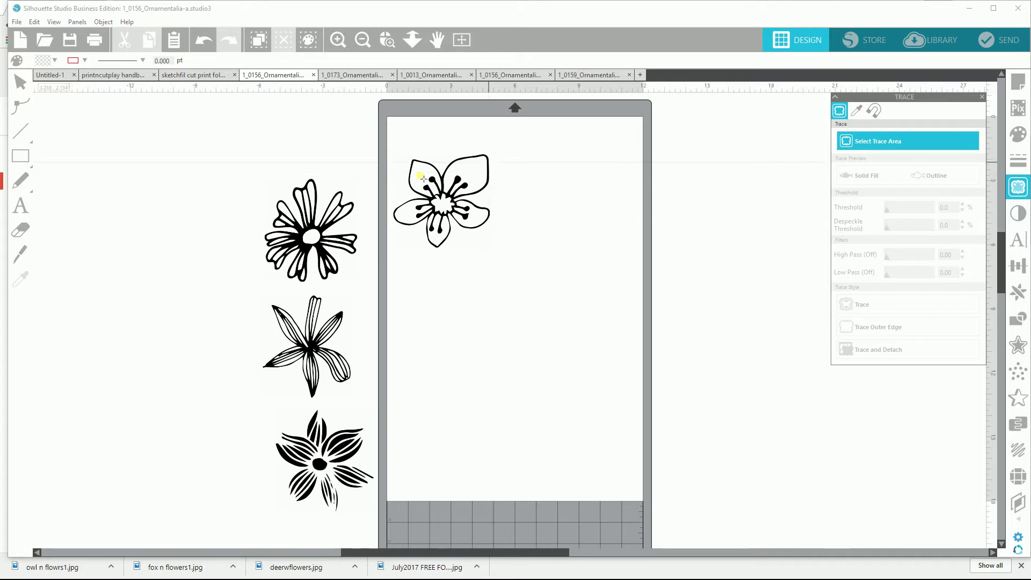
mouse_move(392, 149)
left_mouse_down()
mouse_move(448, 154)
mouse_move(494, 215)
mouse_move(498, 245)
left_mouse_up()
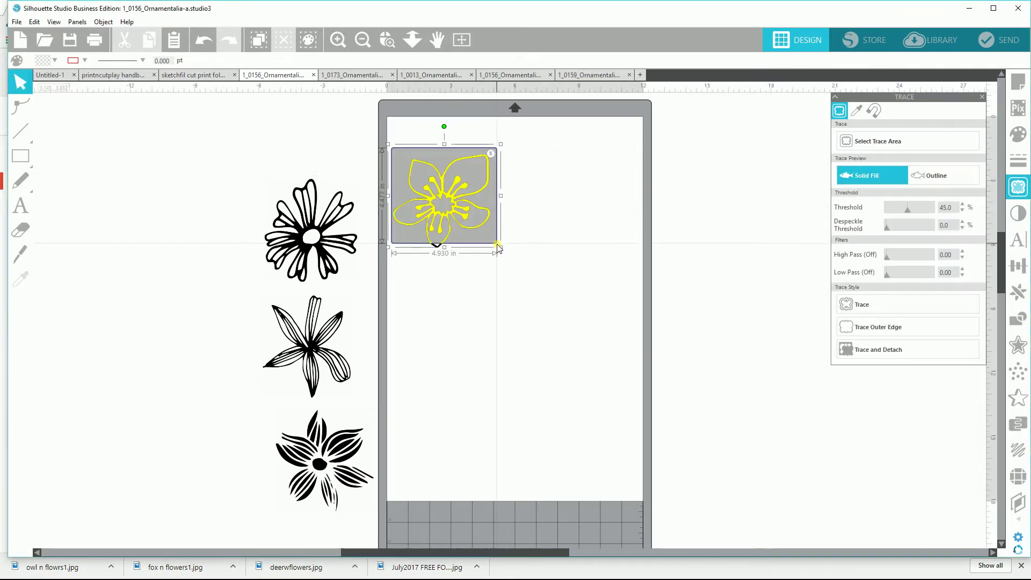
left_click(449, 251)
left_click(448, 248)
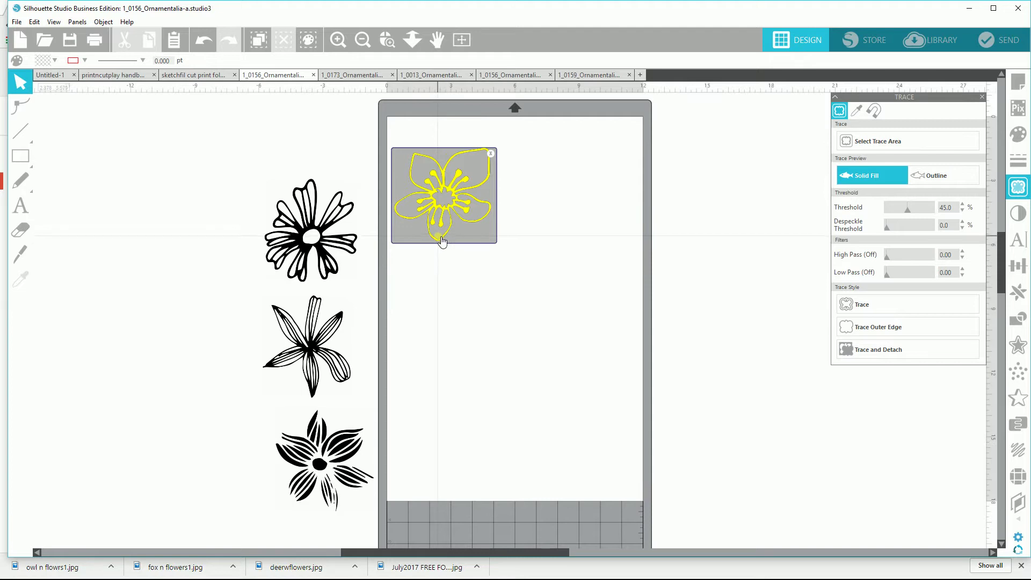
Inspect the trace preview up close and trace the five-petal flower with the full Trace style.
left_click(387, 39)
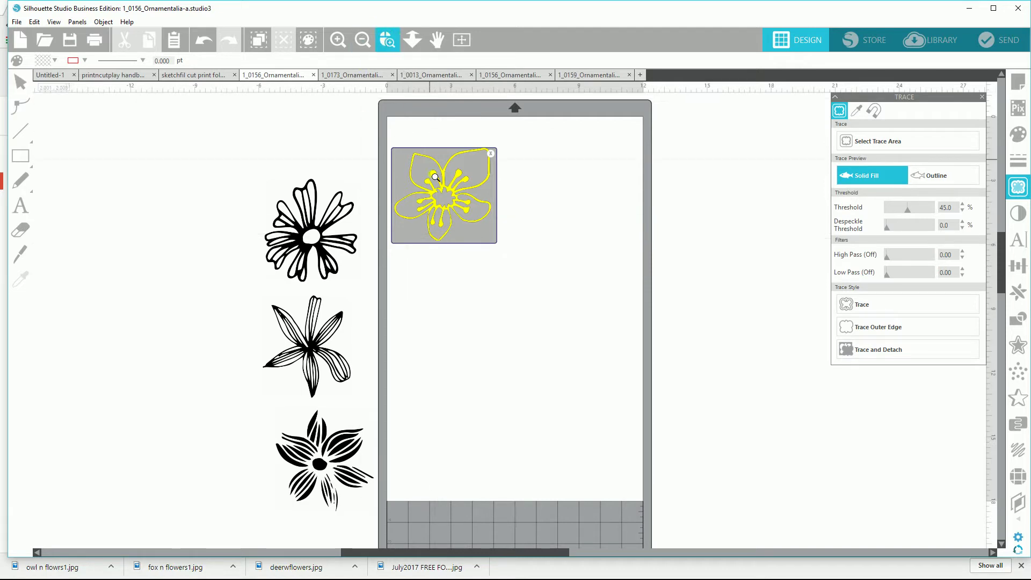
left_click(437, 186)
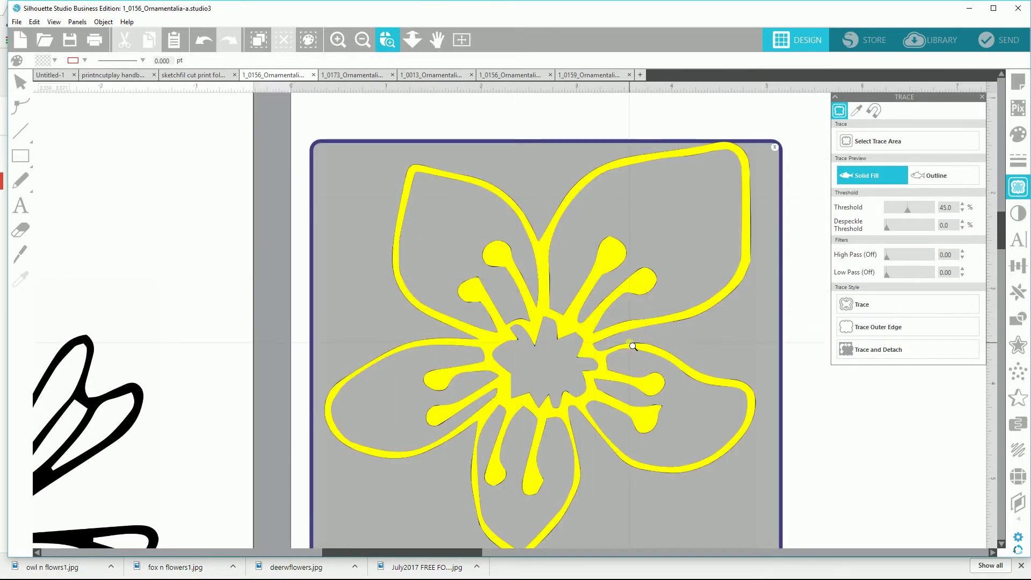
scroll(556, 500, "down", 2)
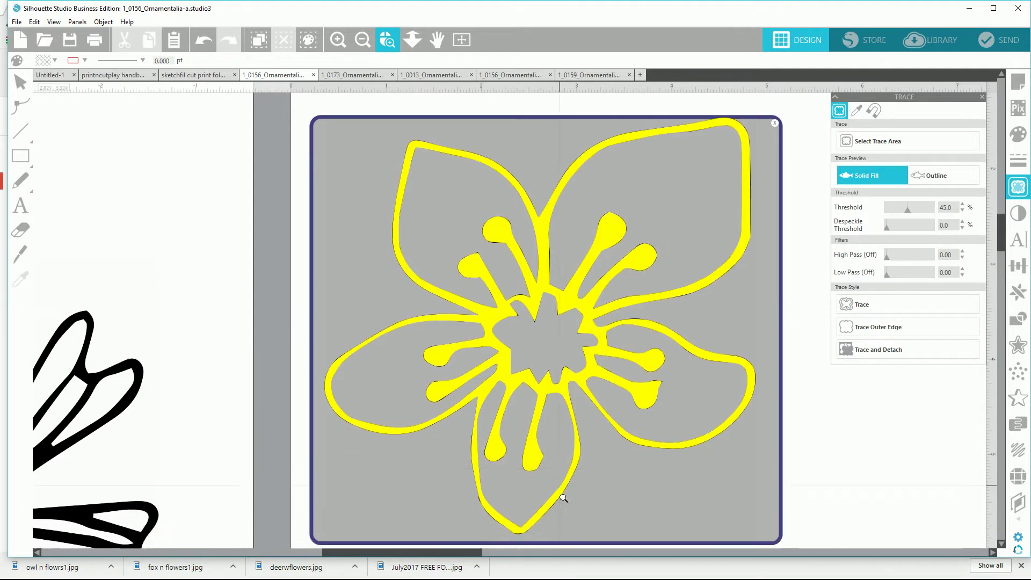
left_click(862, 304)
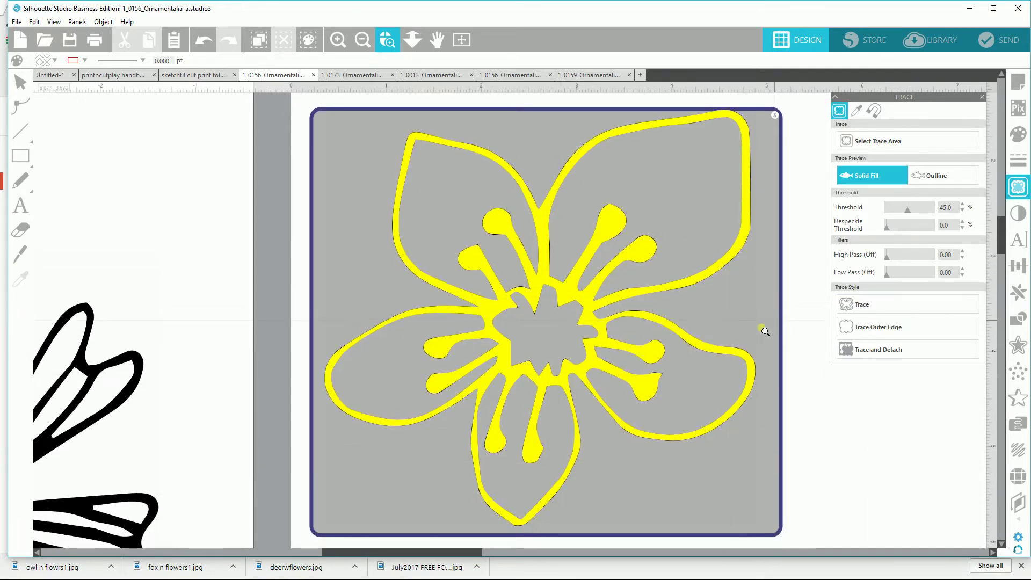
left_click(864, 326)
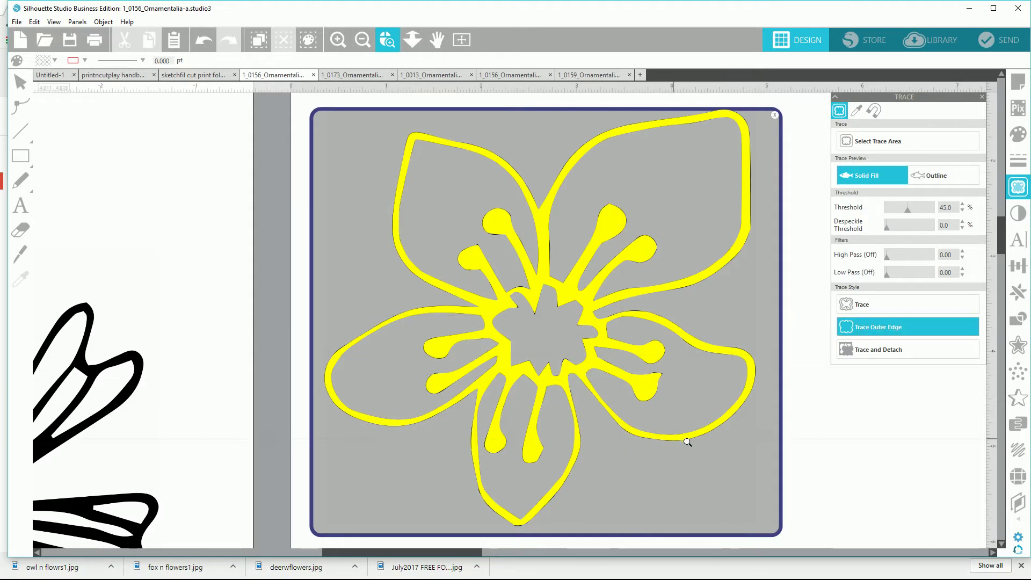
left_click(869, 309)
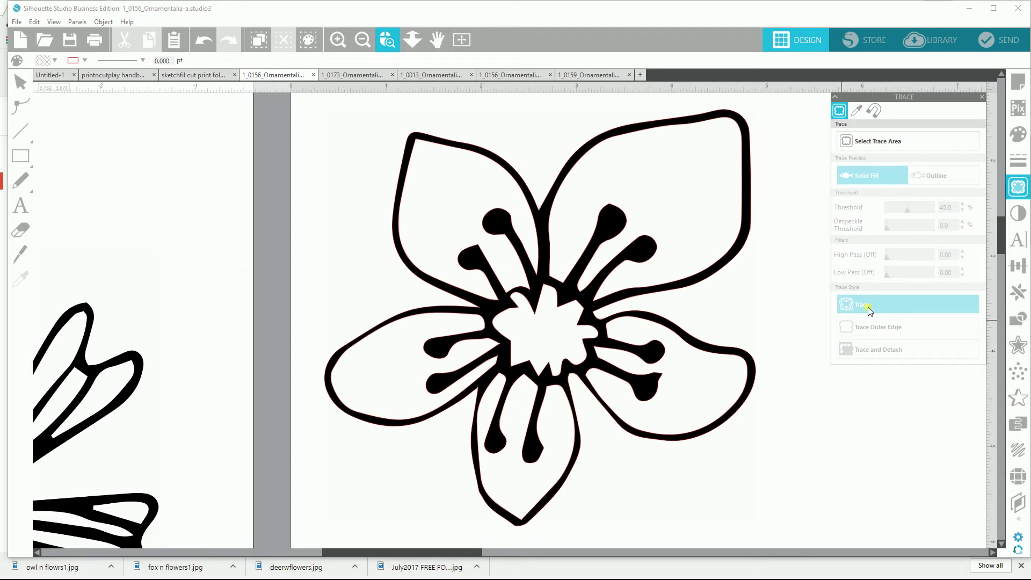
Move the original flower image off the page above the other flowers, and shift its traced outline up on the page.
left_click(362, 40)
left_click(362, 40)
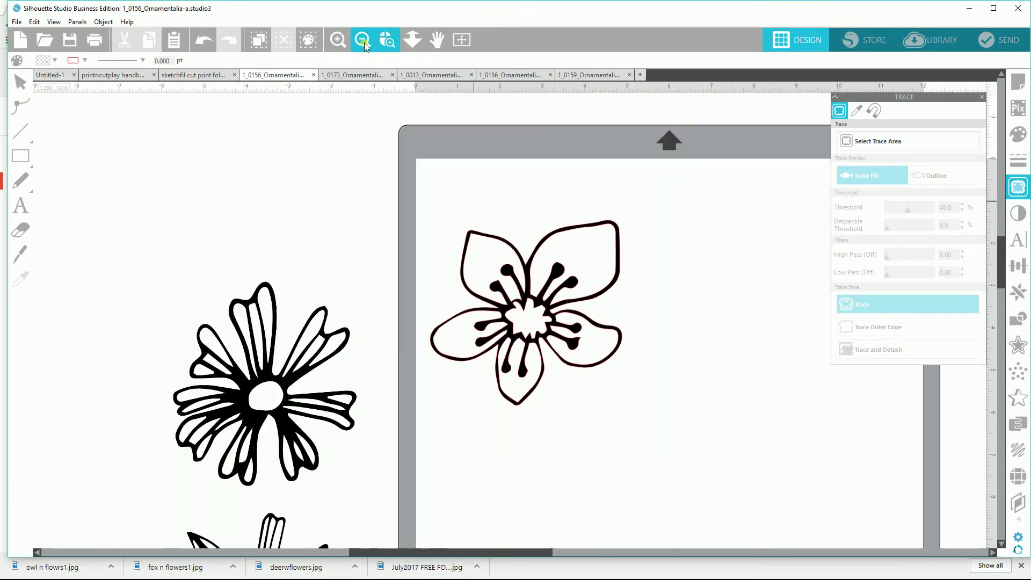
left_click(20, 82)
left_click(510, 317)
mouse_move(509, 318)
left_mouse_down()
mouse_move(343, 234)
mouse_move(228, 201)
left_mouse_up()
left_click(548, 343)
left_click_drag(548, 344, 547, 299)
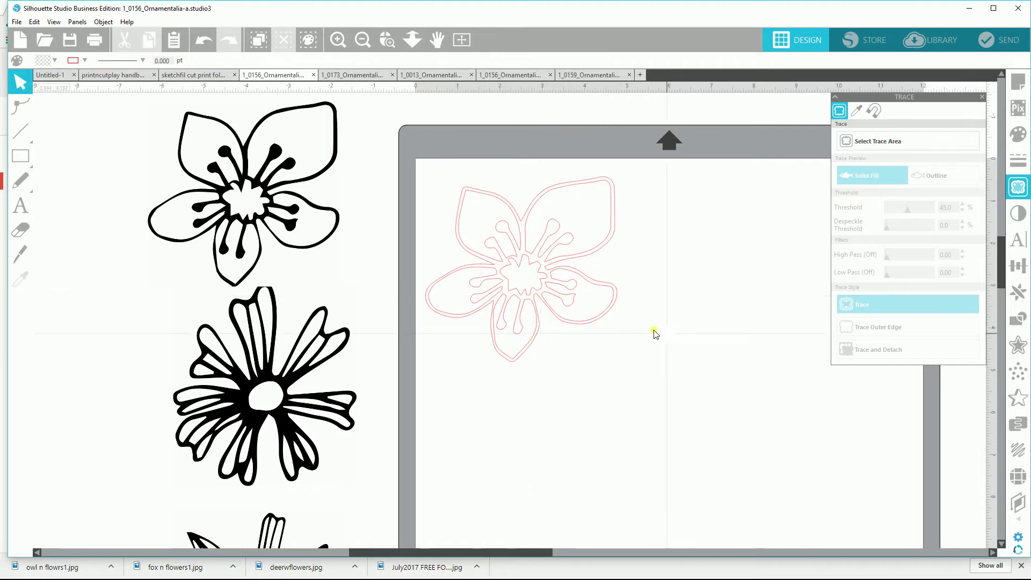
Shift the daisy-like flower beside the page slightly down, clear of the flower above it, and deselect it.
left_click_drag(483, 553, 551, 553)
left_click_drag(167, 366, 164, 382)
left_click(295, 372)
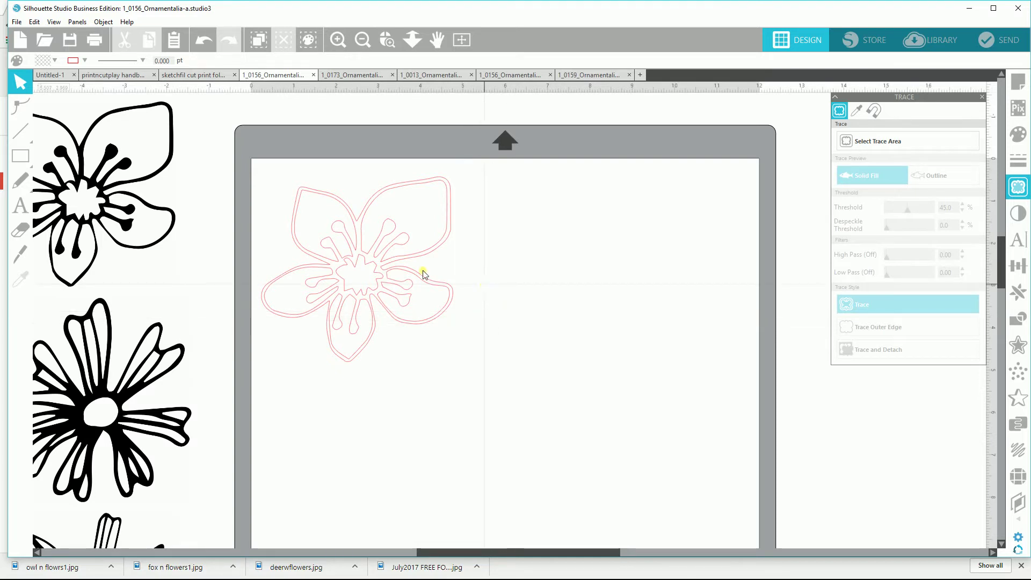
Copy the traced flower outline on the page and paste two copies of it.
left_click(365, 294)
left_click(149, 40)
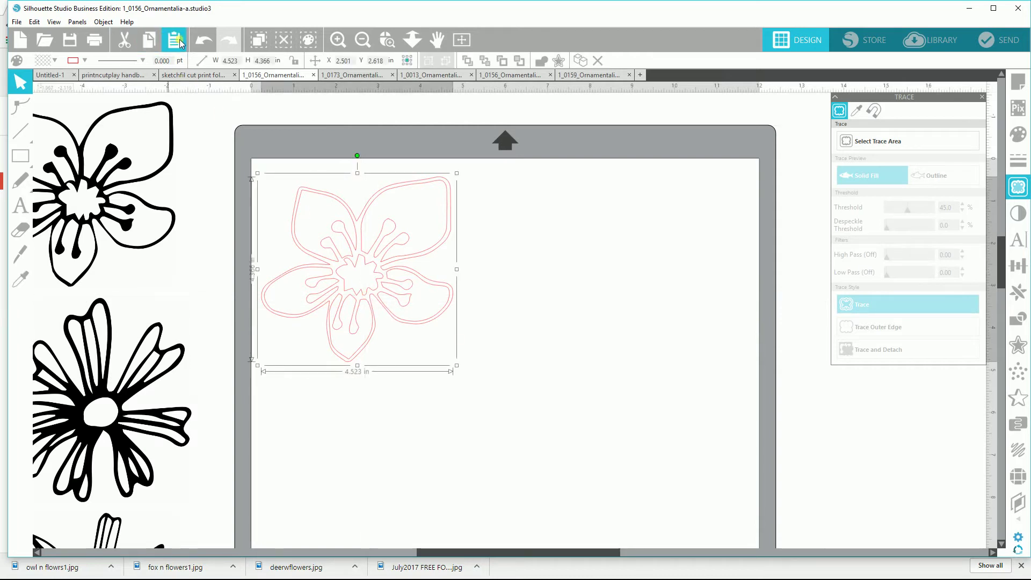
left_click(174, 40)
left_click(173, 39)
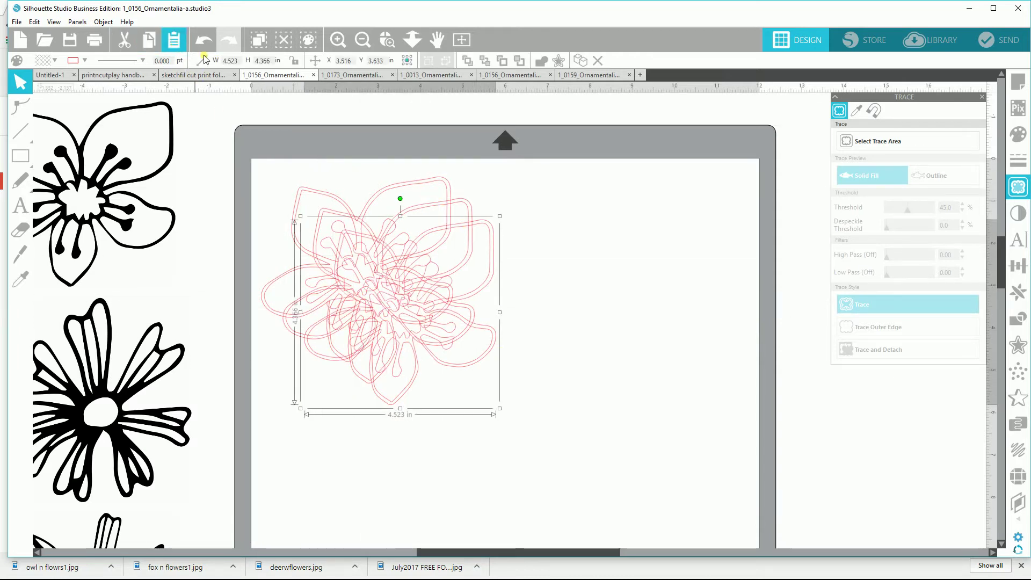
Spread the three traced flower outlines across the upper part of the page from edge to edge.
left_click_drag(477, 362, 758, 320)
left_click_drag(466, 349, 571, 358)
left_click(405, 278)
left_click_drag(406, 278, 391, 278)
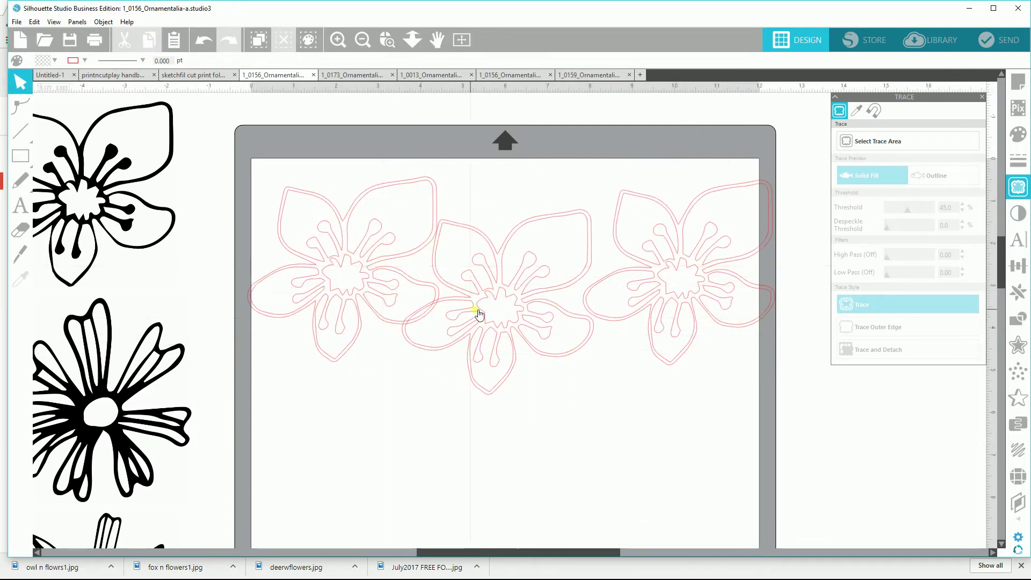
Scale the three flower outlines down together to about 10.28 in overall width and space them apart in a row across the page.
mouse_move(256, 170)
left_mouse_down()
mouse_move(419, 170)
mouse_move(702, 281)
mouse_move(786, 341)
left_mouse_up()
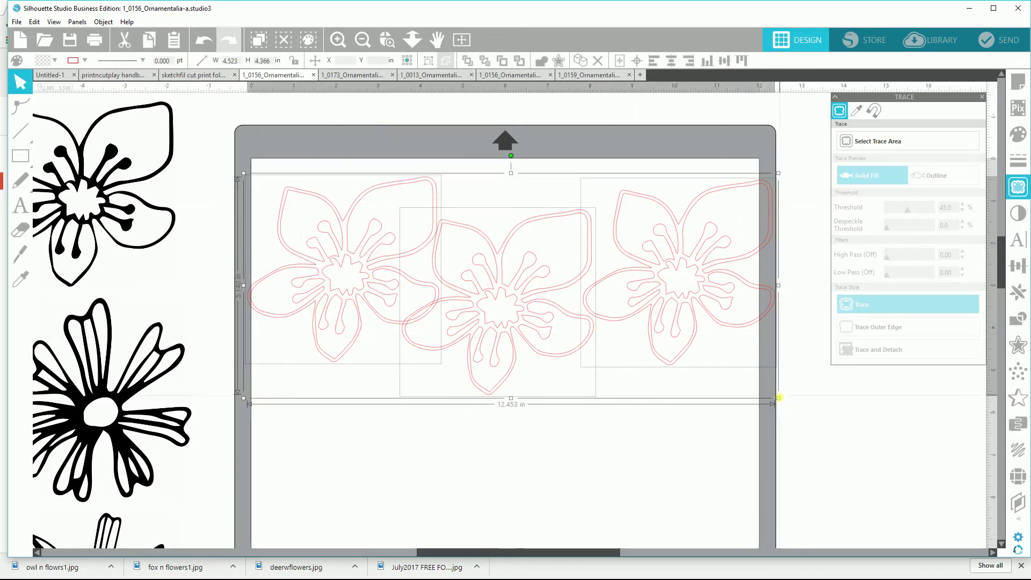
left_click_drag(781, 401, 699, 340)
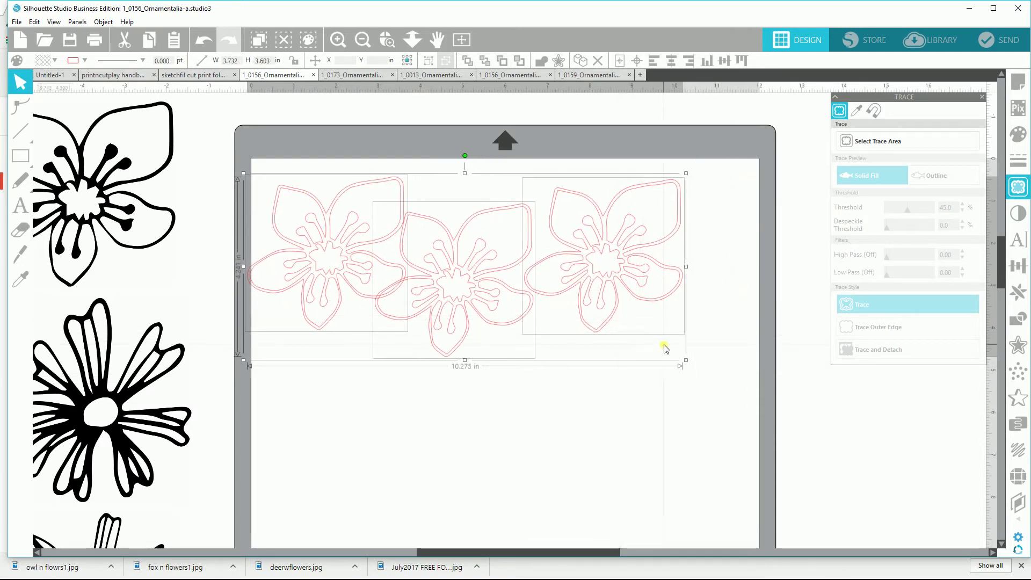
left_click(608, 414)
left_click_drag(605, 329, 663, 324)
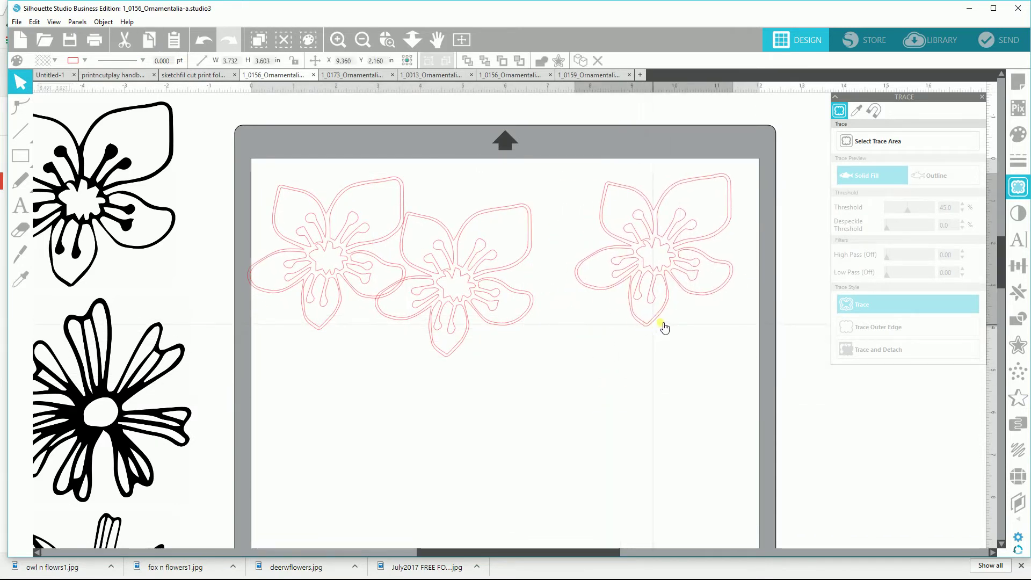
left_click_drag(524, 315, 562, 295)
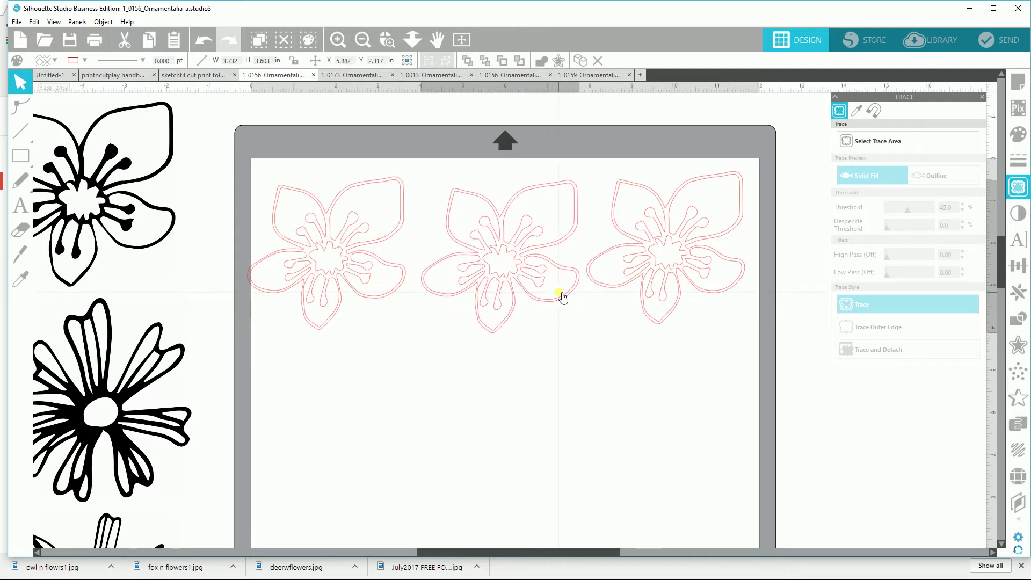
Shift the first flower outline in the row slightly to the right so it sits fully on the page, and deselect it.
left_click(520, 327)
left_click_drag(326, 334, 333, 330)
left_click(345, 344)
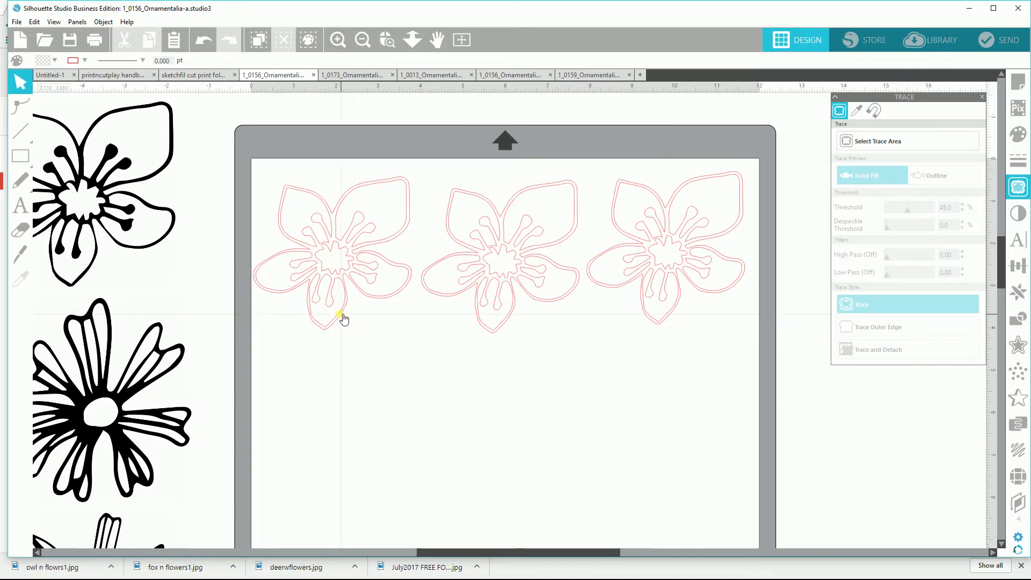
Fill the middle flower outline with the dark blue and teal watercolor pattern after trying solid blue and the pink-red watercolor pattern.
left_click(508, 320)
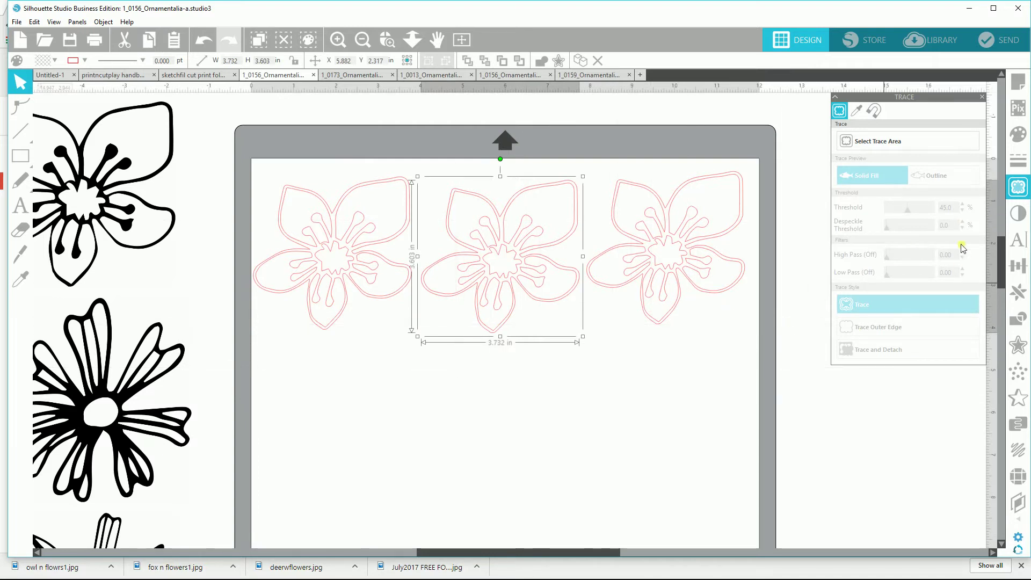
left_click(1019, 138)
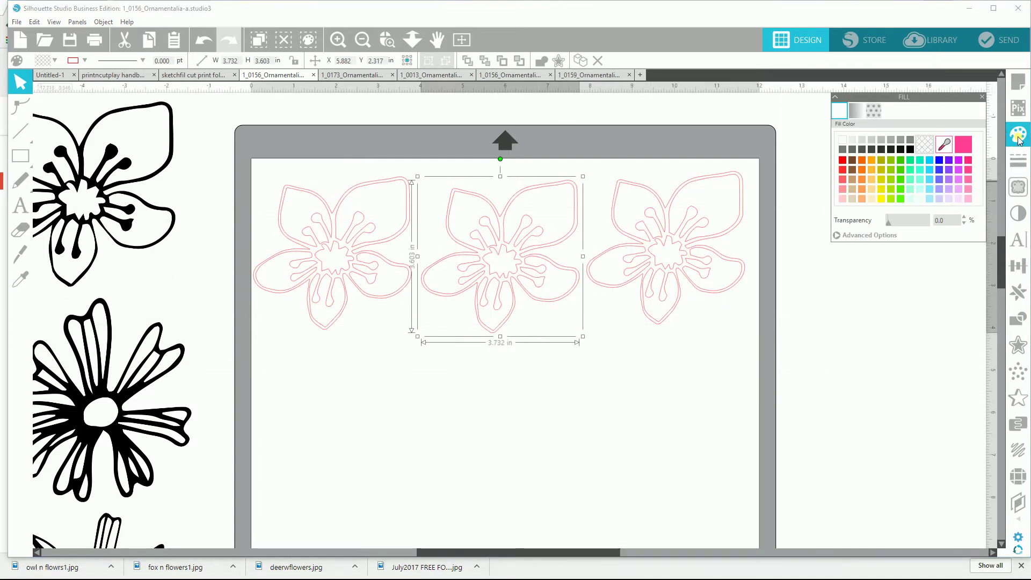
left_click(942, 169)
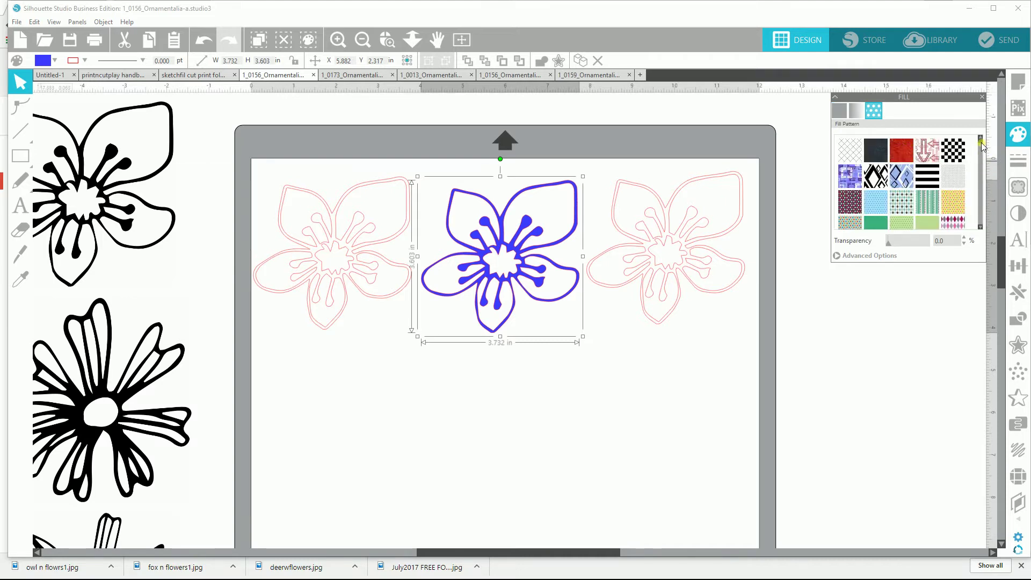
left_click_drag(975, 187, 973, 202)
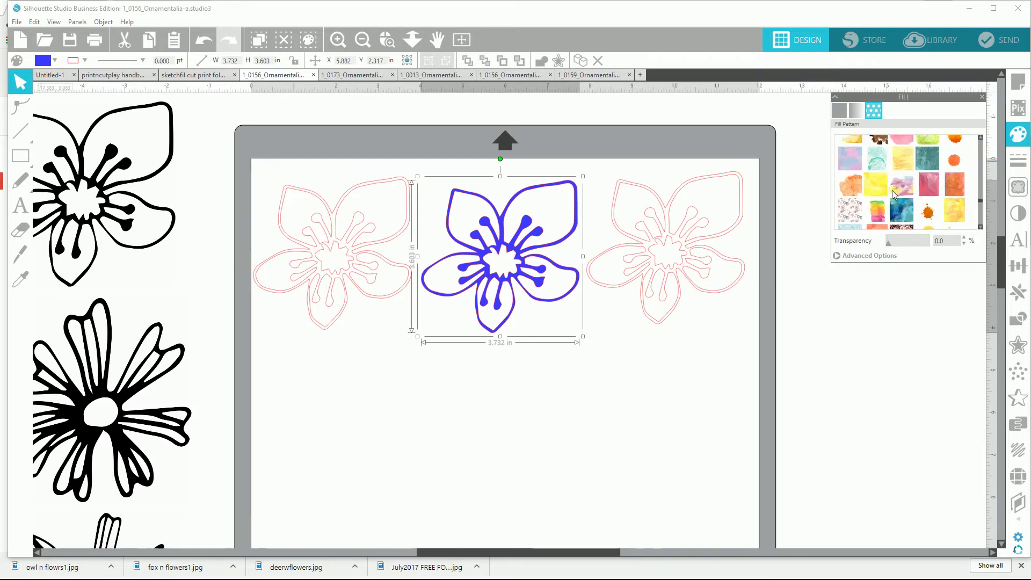
left_click(927, 189)
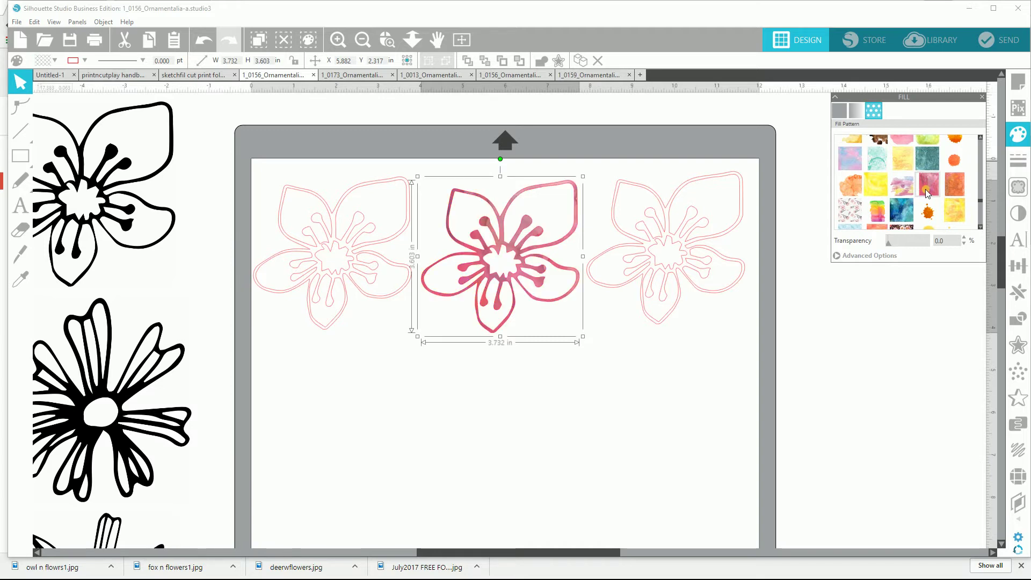
left_click(902, 211)
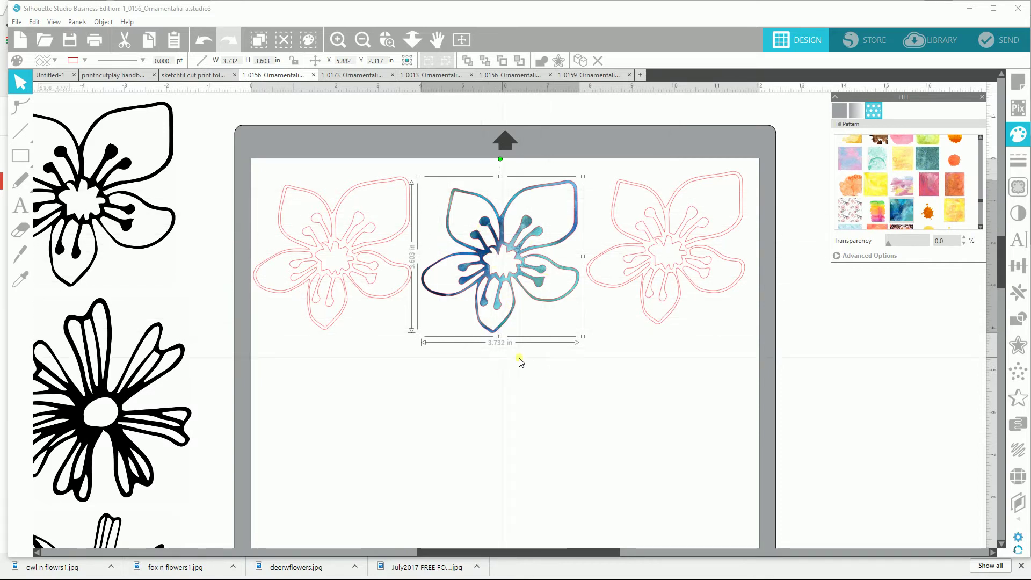
Apply the concentric deboss pattern with 0.004 in spacing to the third flower outline in the row.
left_click(658, 324)
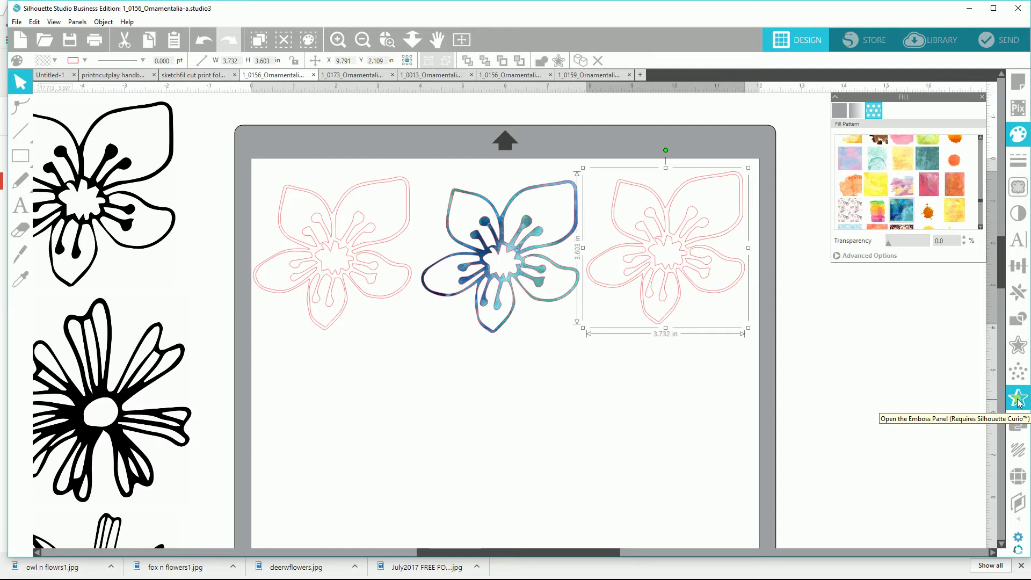
left_click(1018, 400)
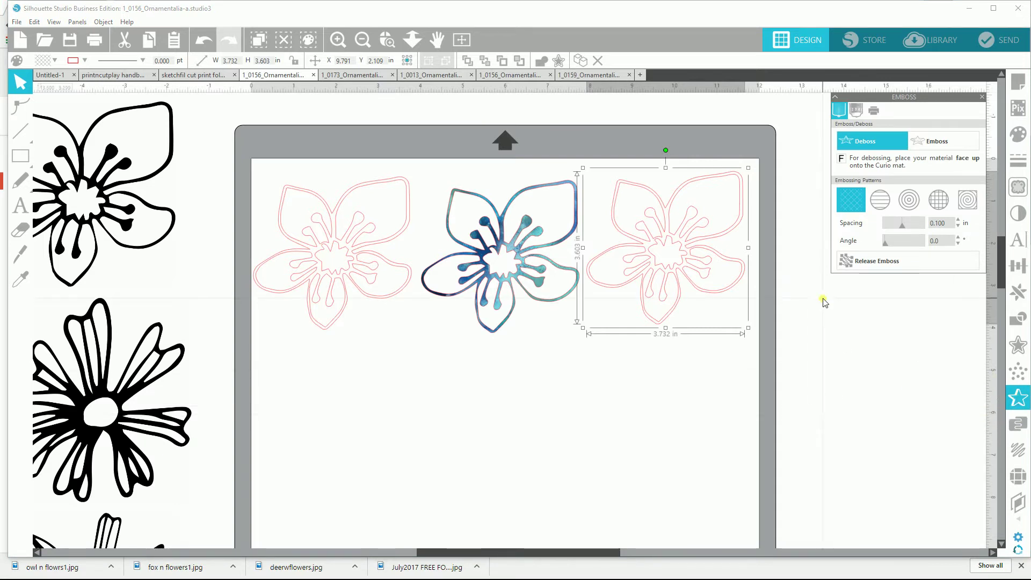
left_click(909, 203)
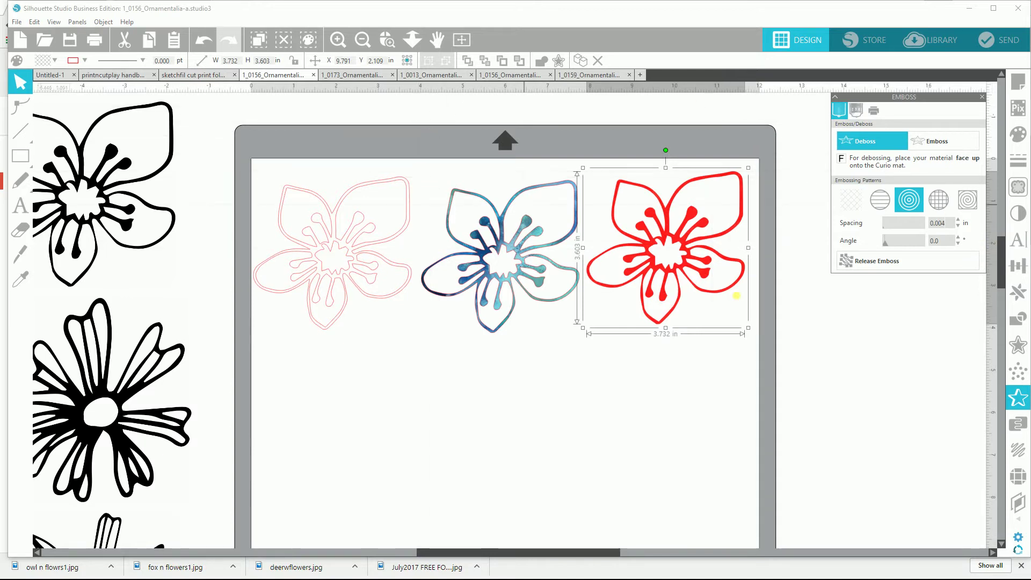
Examine the embossing lines inside the third flower up close, including those around its center.
left_click(386, 40)
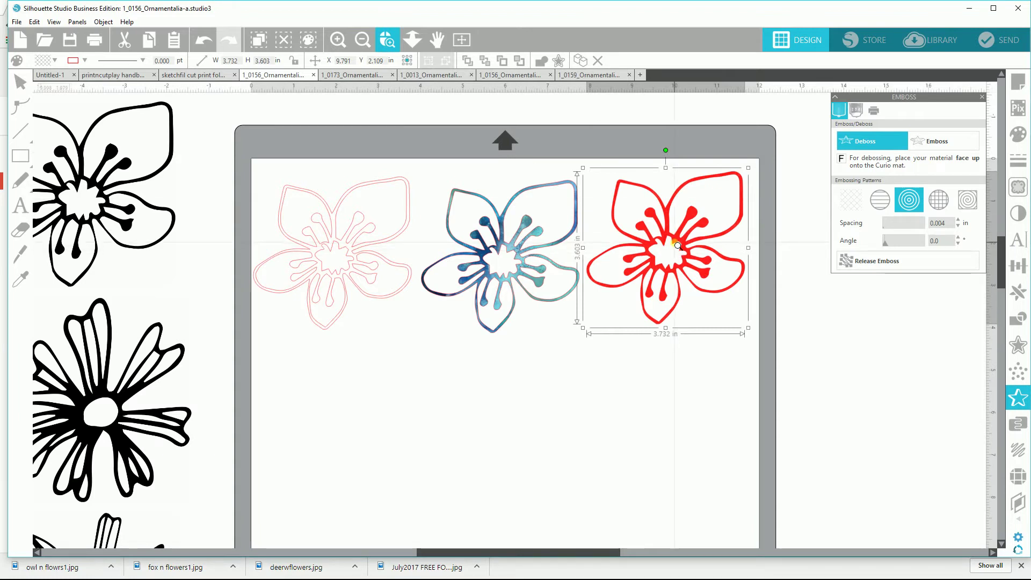
left_click(681, 258)
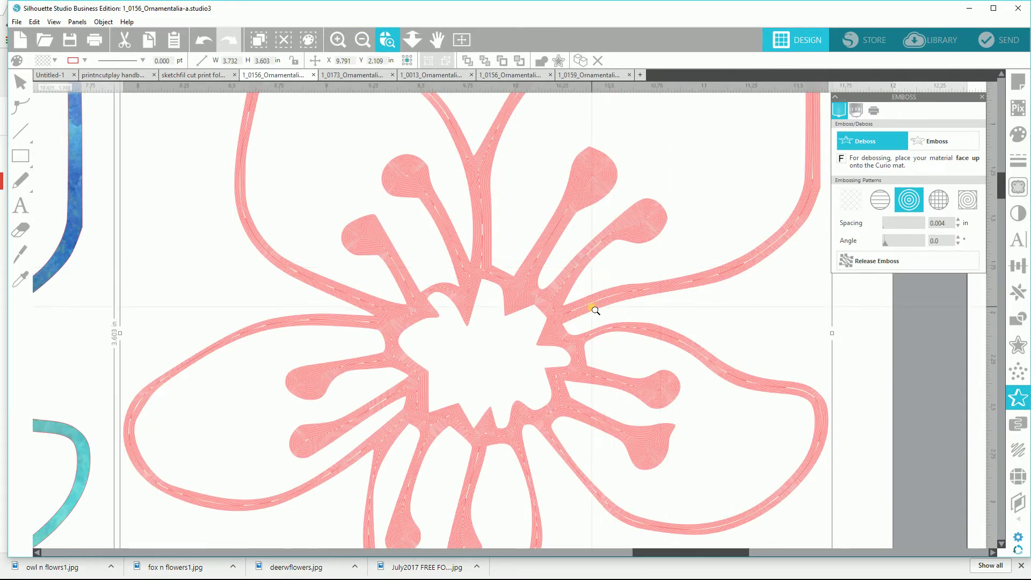
left_click(597, 309)
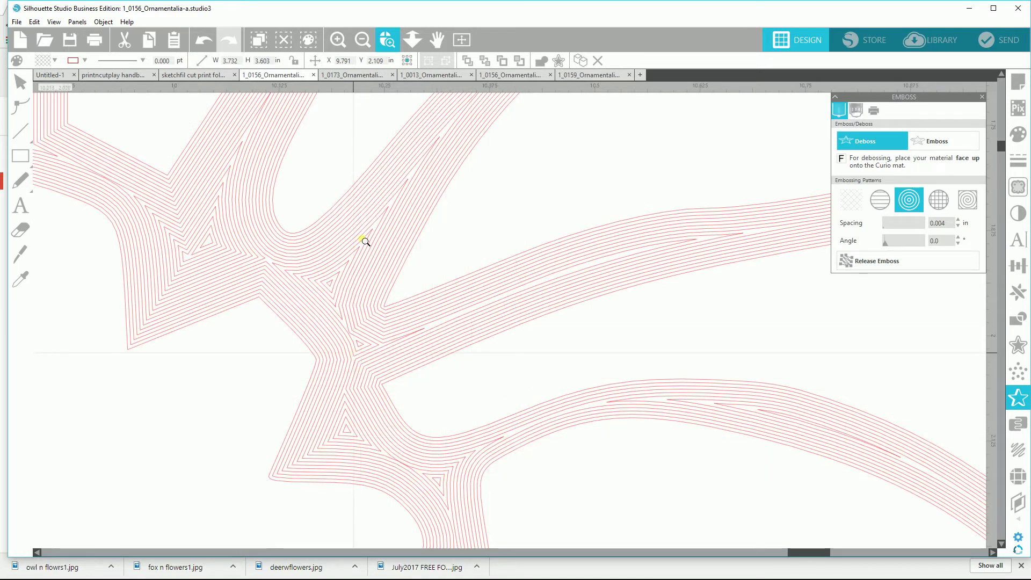
left_click(363, 43)
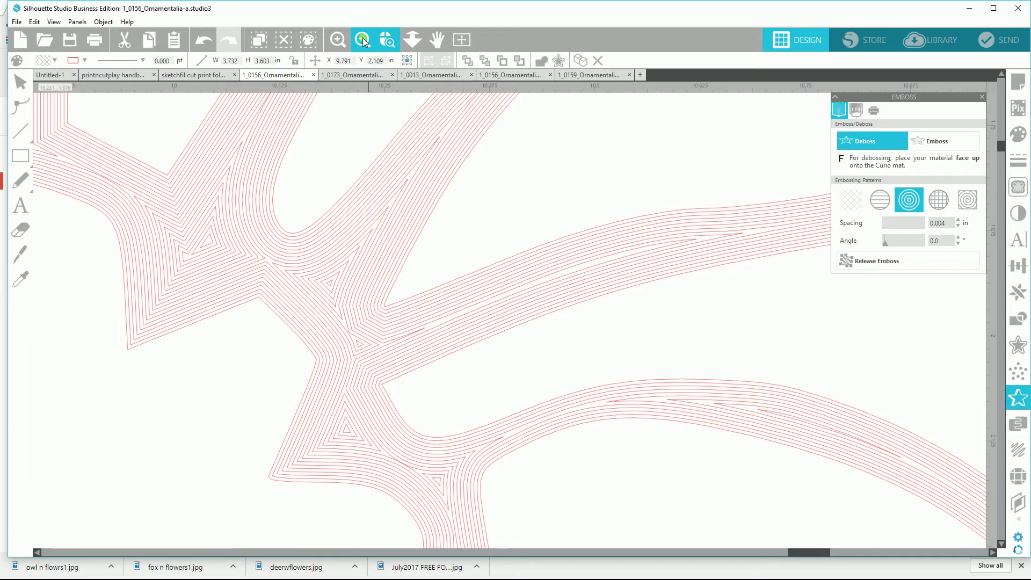
left_click(363, 42)
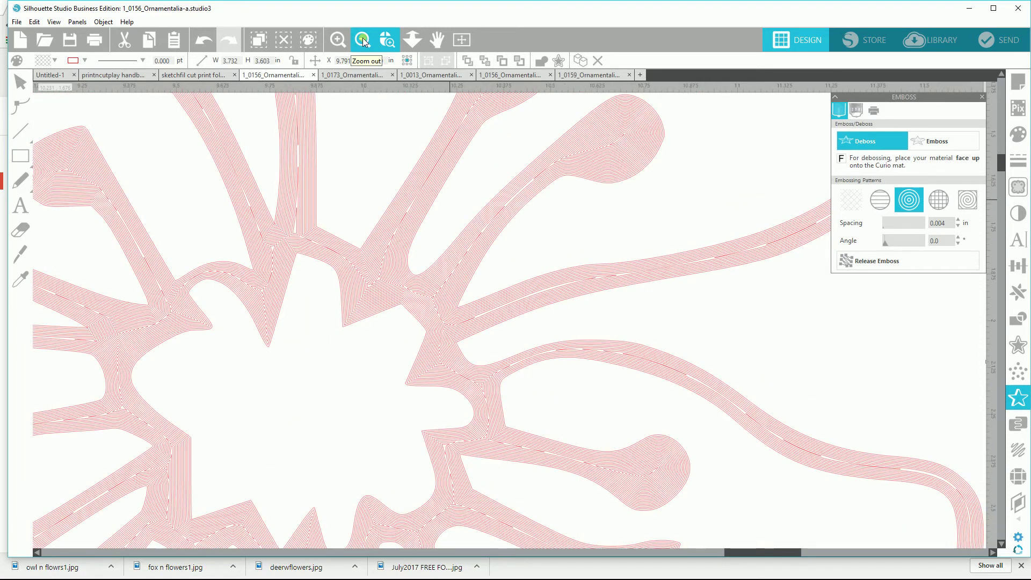
left_click(363, 42)
left_click(363, 42)
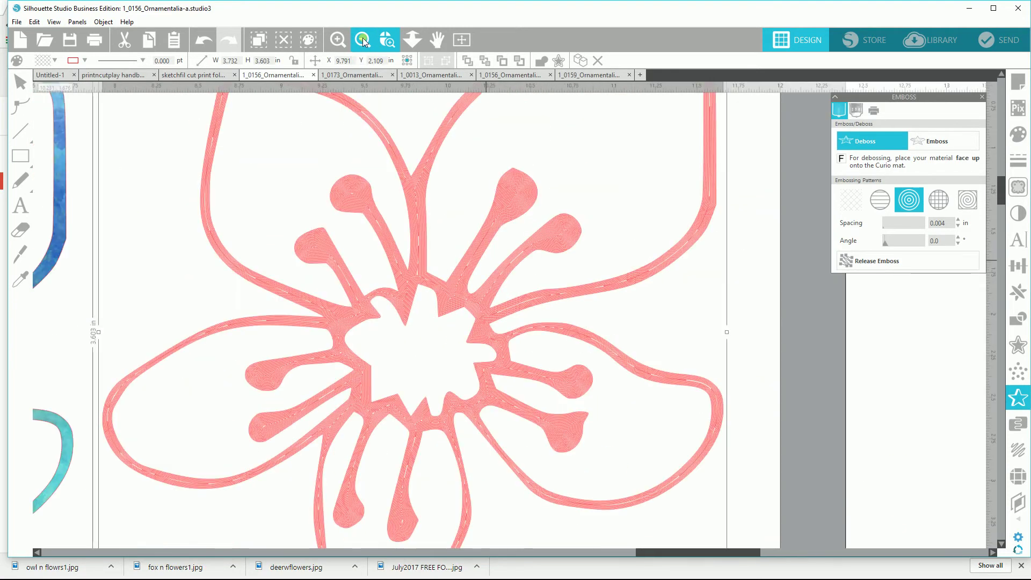
left_click(364, 42)
left_click(363, 42)
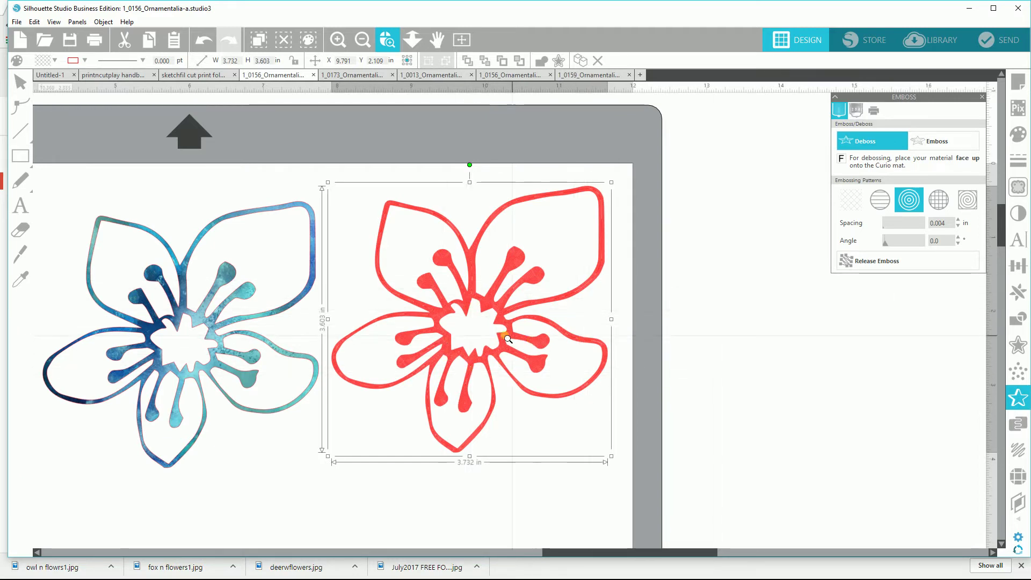
Release the emboss lines of the third flower and compare its cut lines in the send preview before and after releasing.
left_click(1003, 41)
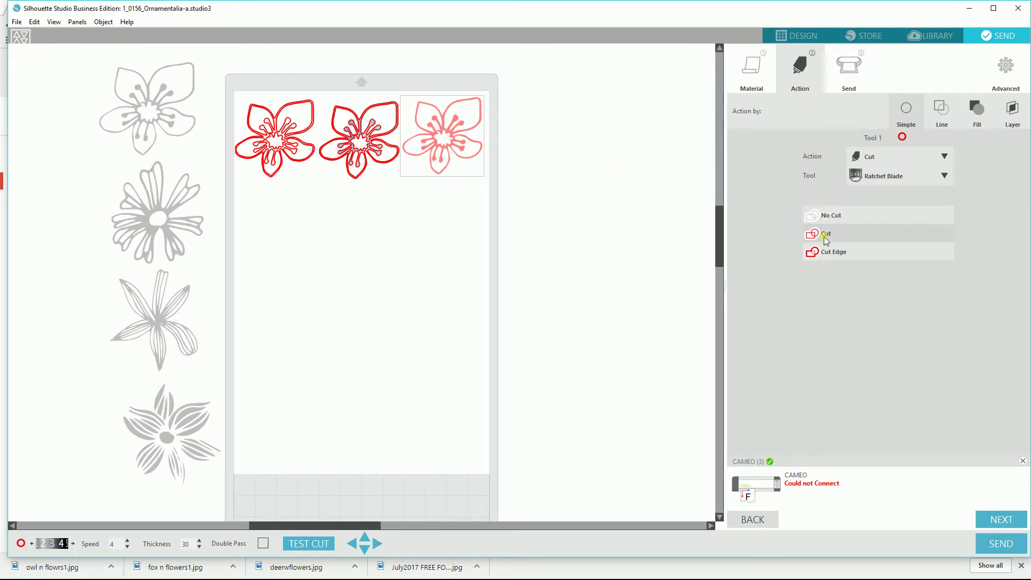
left_click(801, 35)
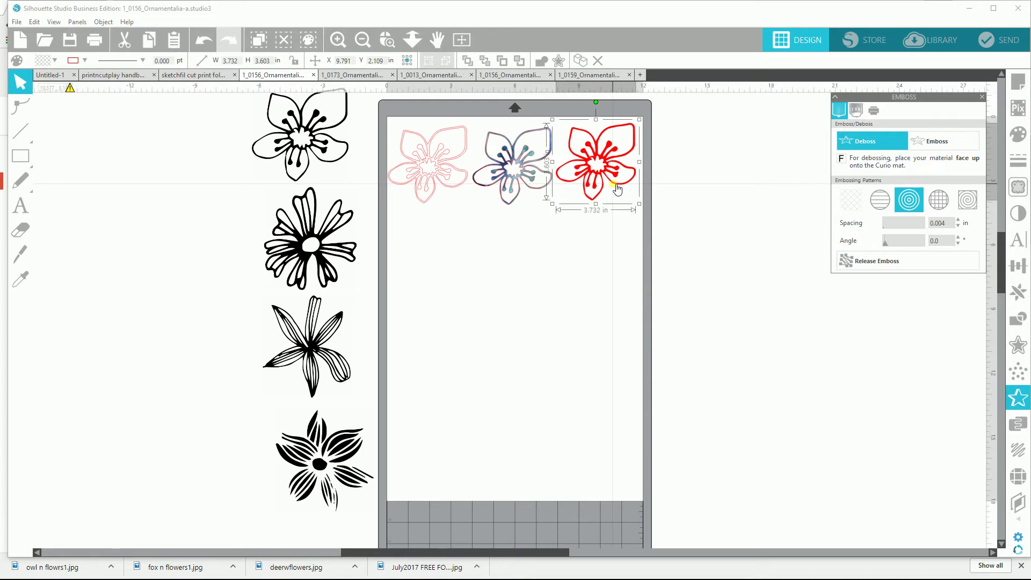
left_click(867, 263)
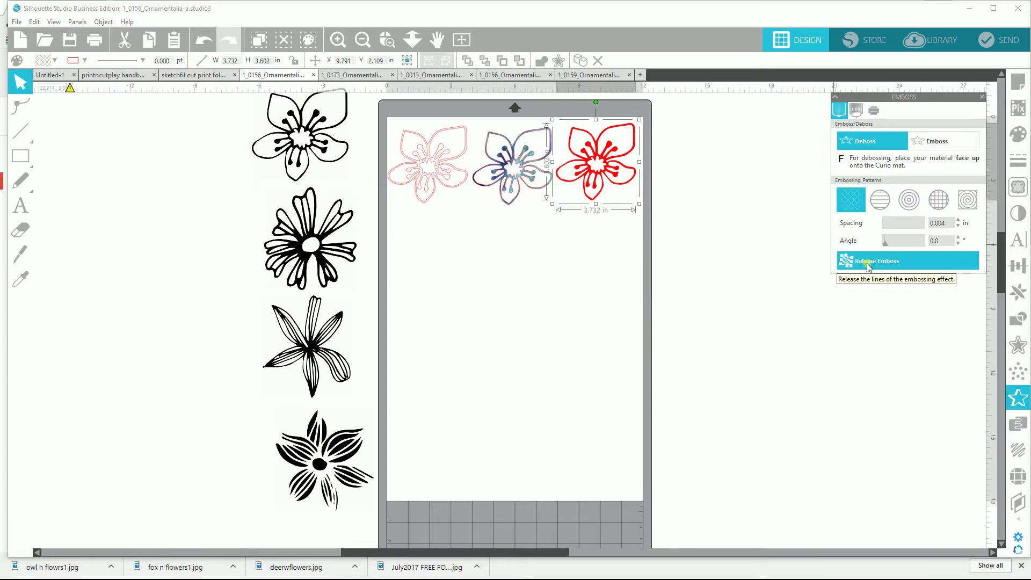
left_click(1009, 47)
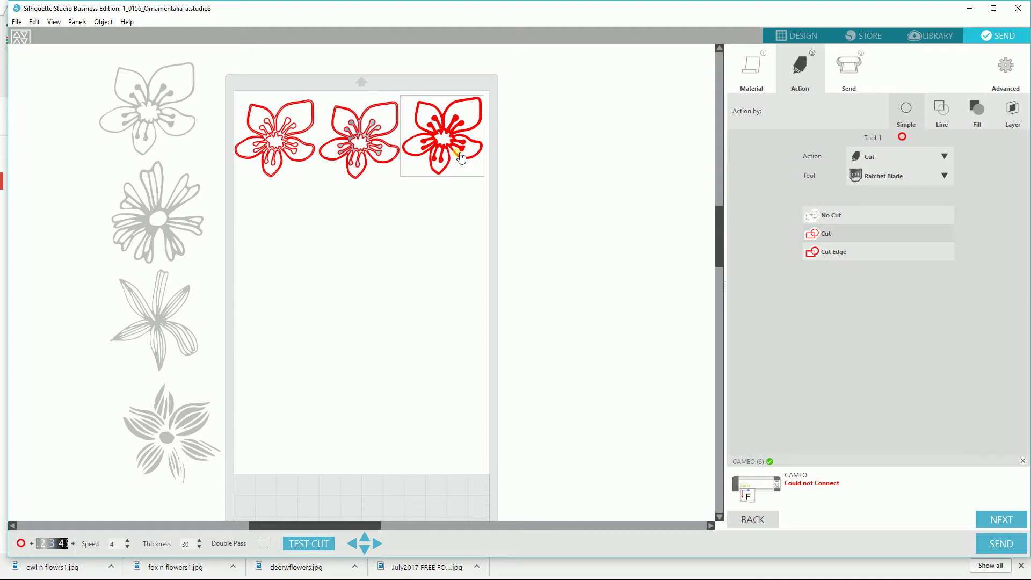
left_click(787, 37)
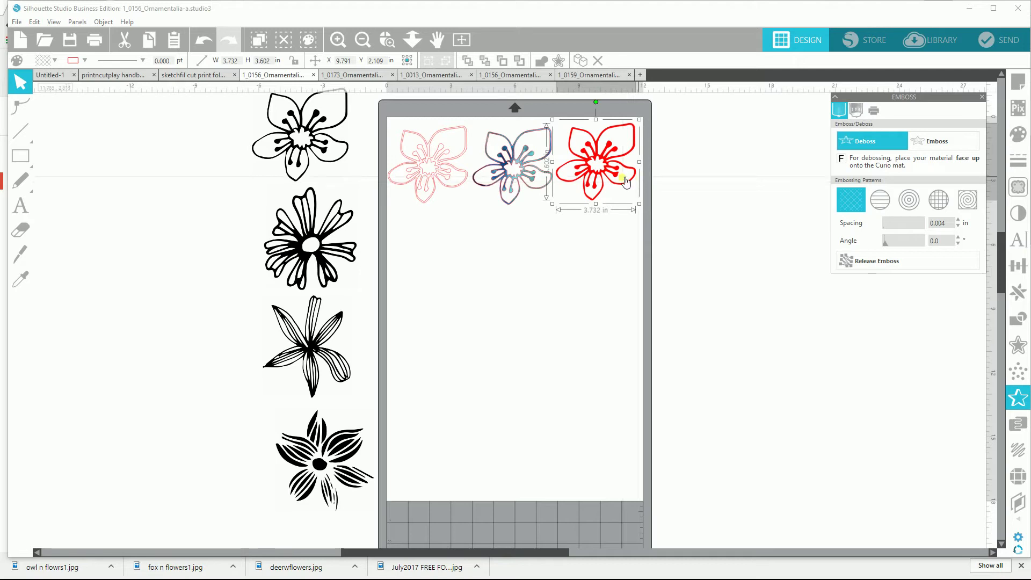
Set the line color of the third flower's released emboss lines to black and deselect the flower.
left_click(1021, 162)
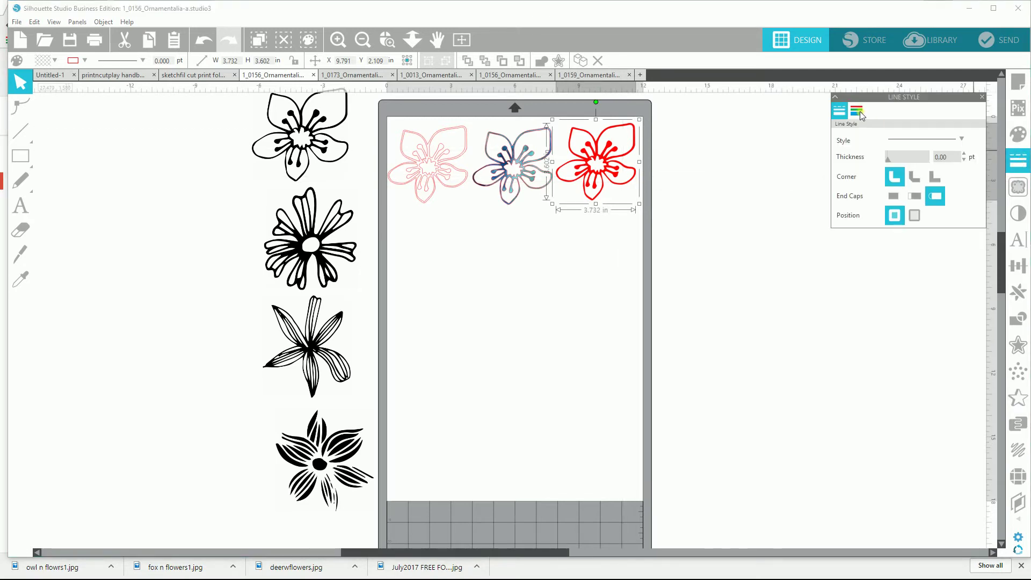
left_click(858, 111)
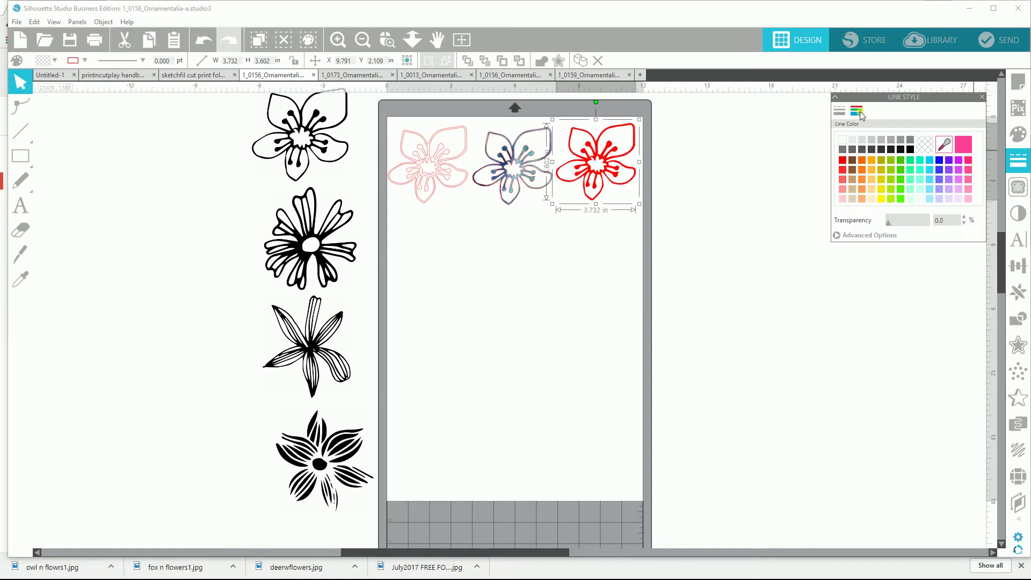
left_click(911, 149)
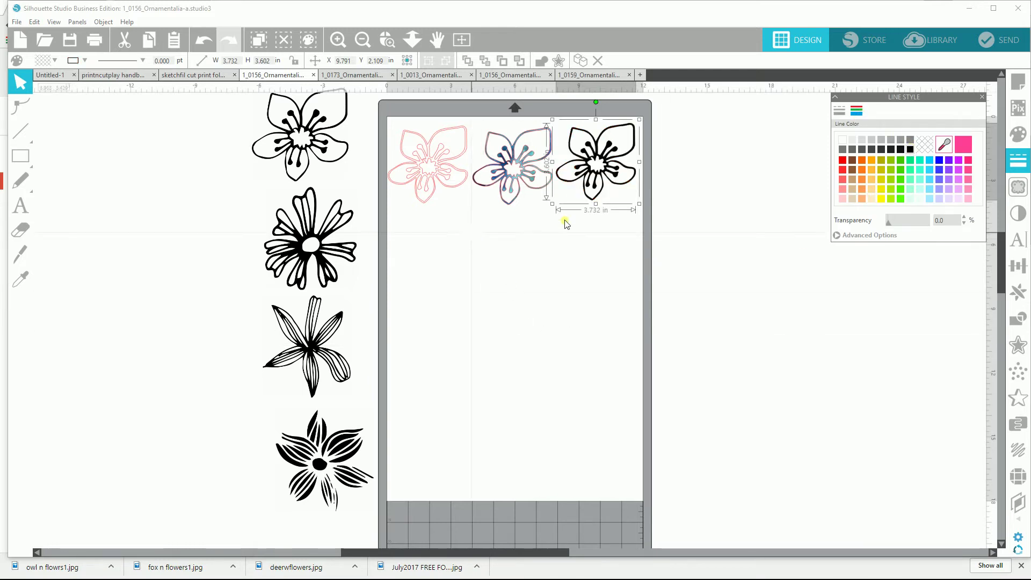
left_click(621, 291)
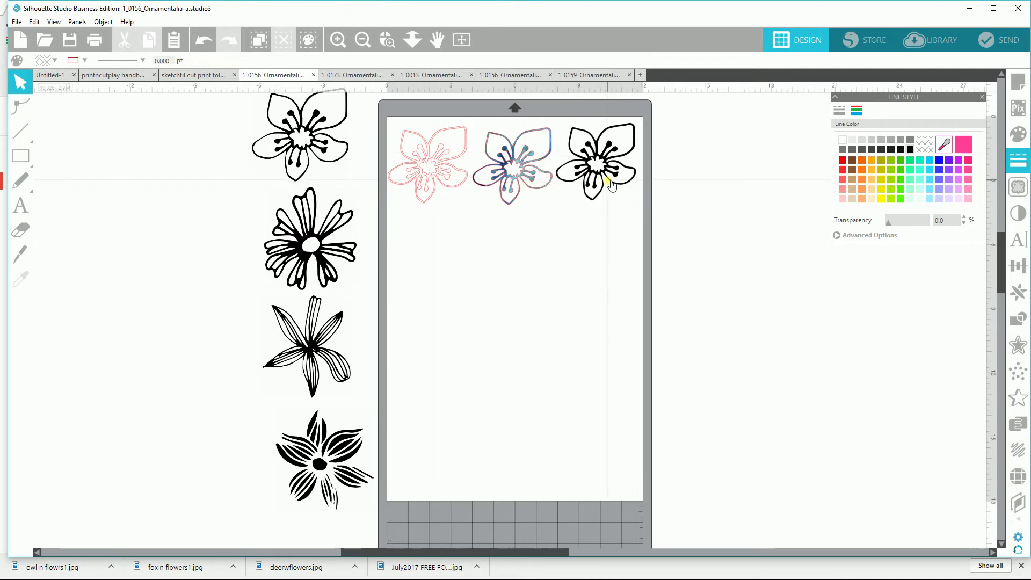
Examine the black flower's lines up close, compare the outlined, pattern-filled and line-filled flowers, and show the Emboss settings.
left_click(392, 42)
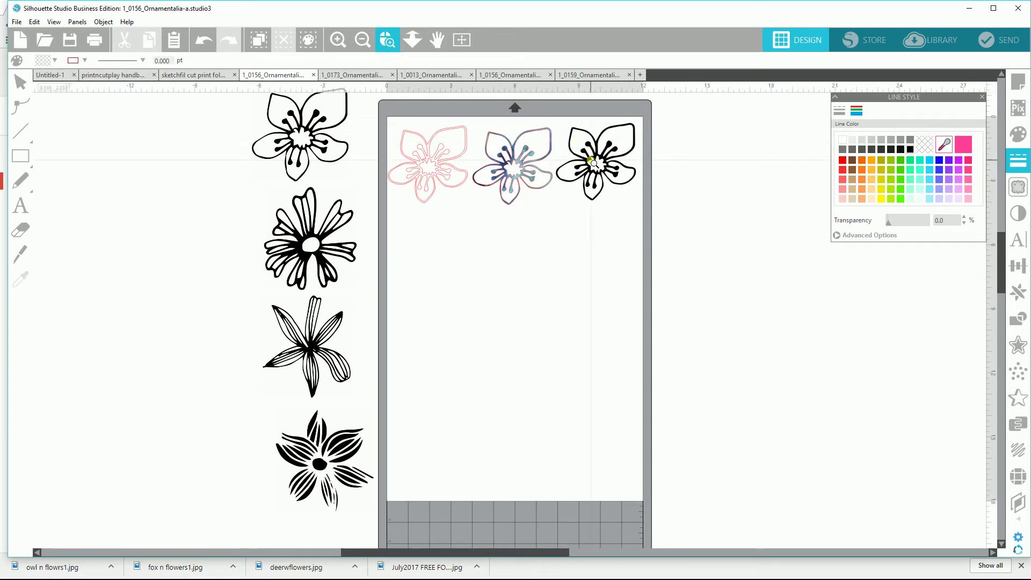
left_click(594, 164)
left_click(558, 295)
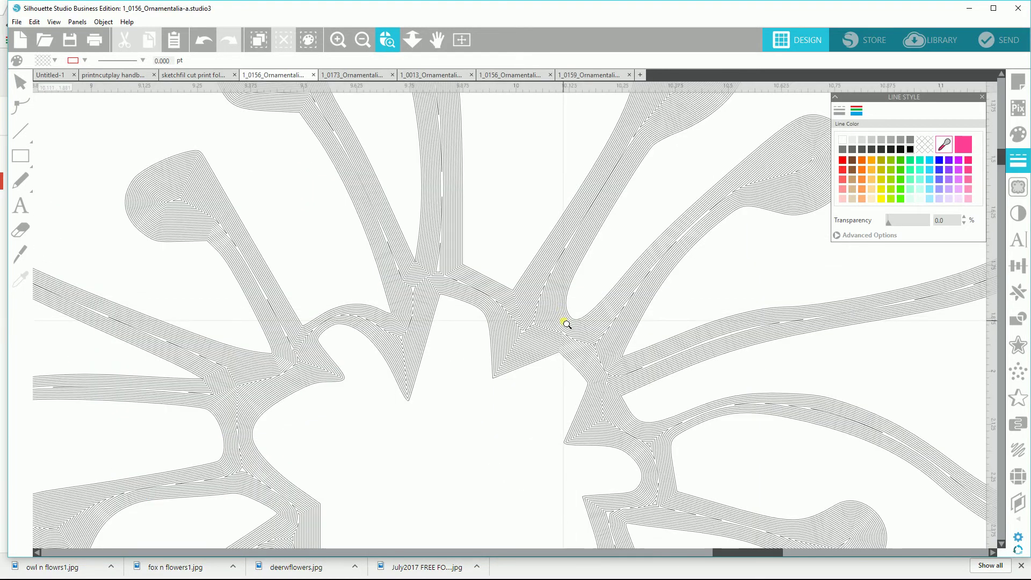
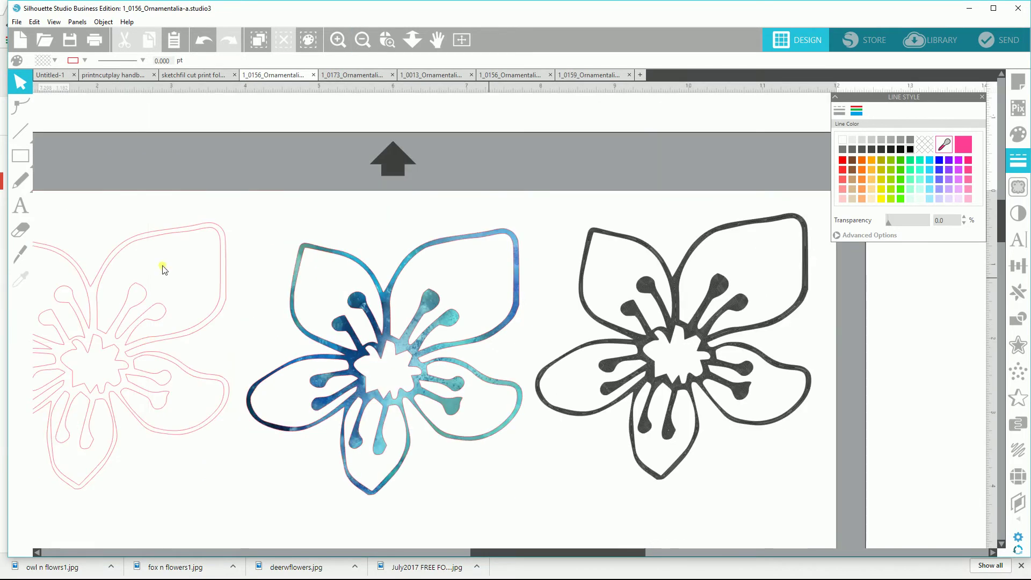
left_click(162, 342)
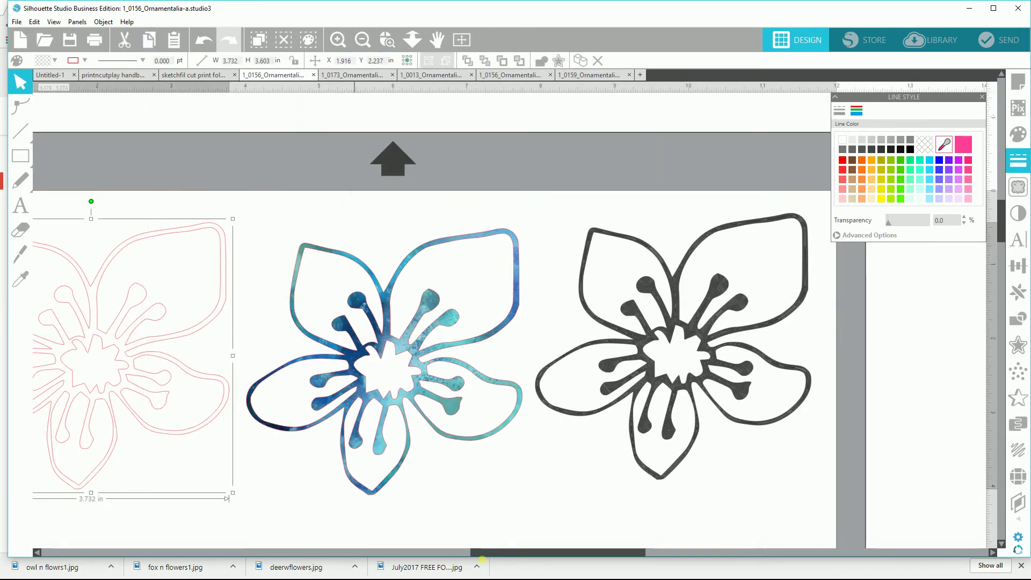
left_click_drag(503, 554, 412, 559)
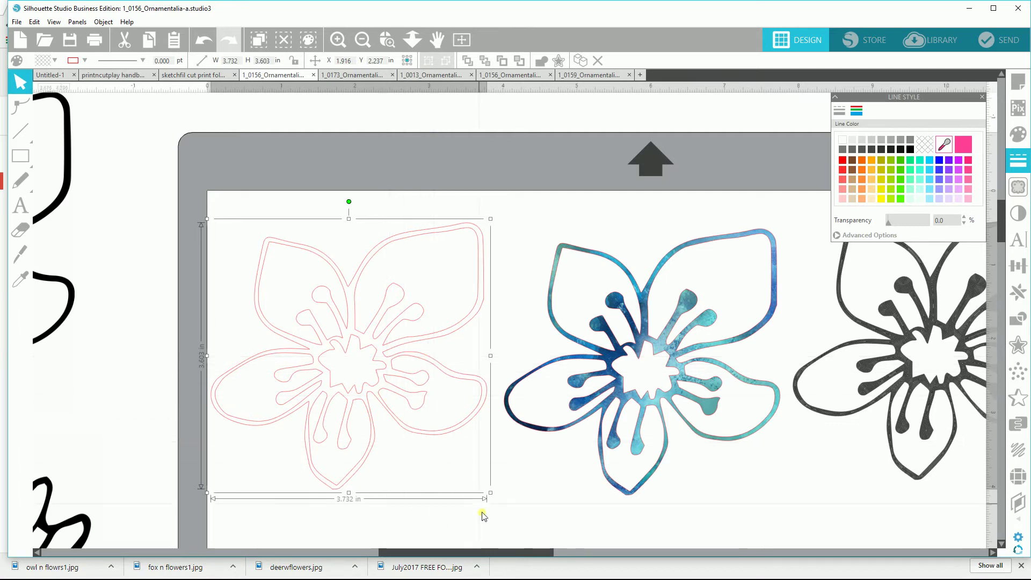
left_click_drag(516, 552, 628, 552)
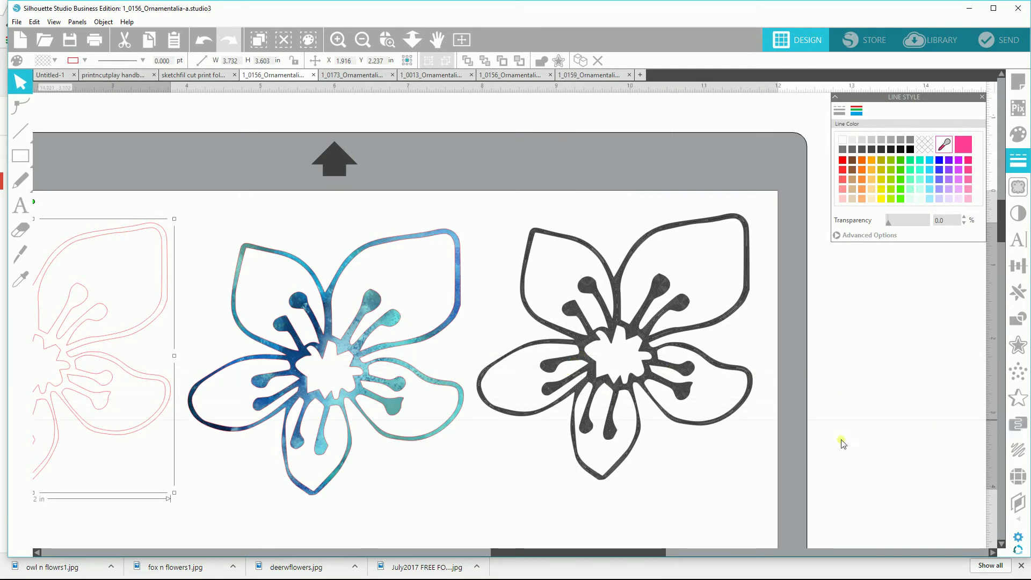
left_click(1018, 403)
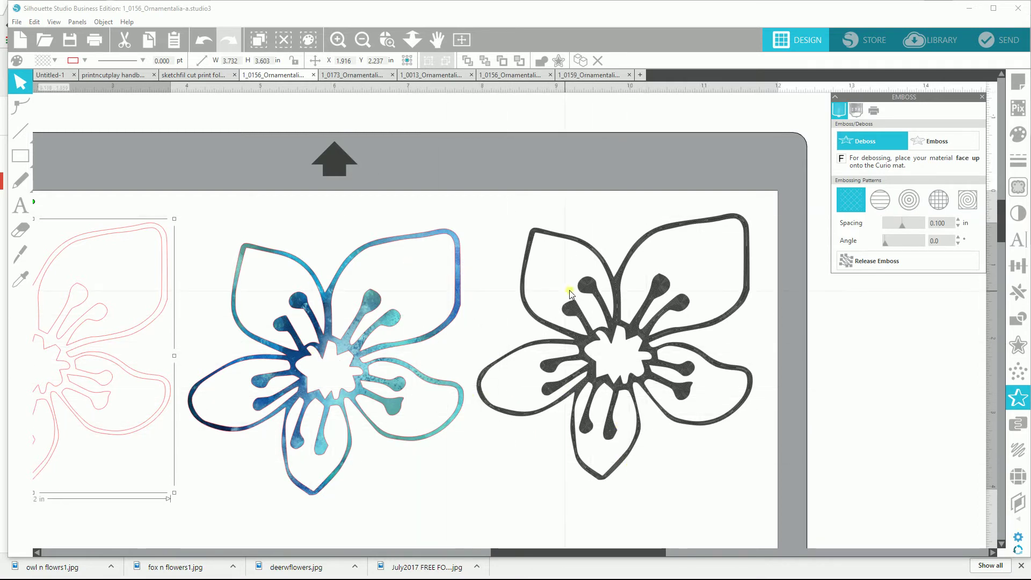
Move the daisy-like flower onto the page below the first traced outline and deselect it.
left_click(362, 40)
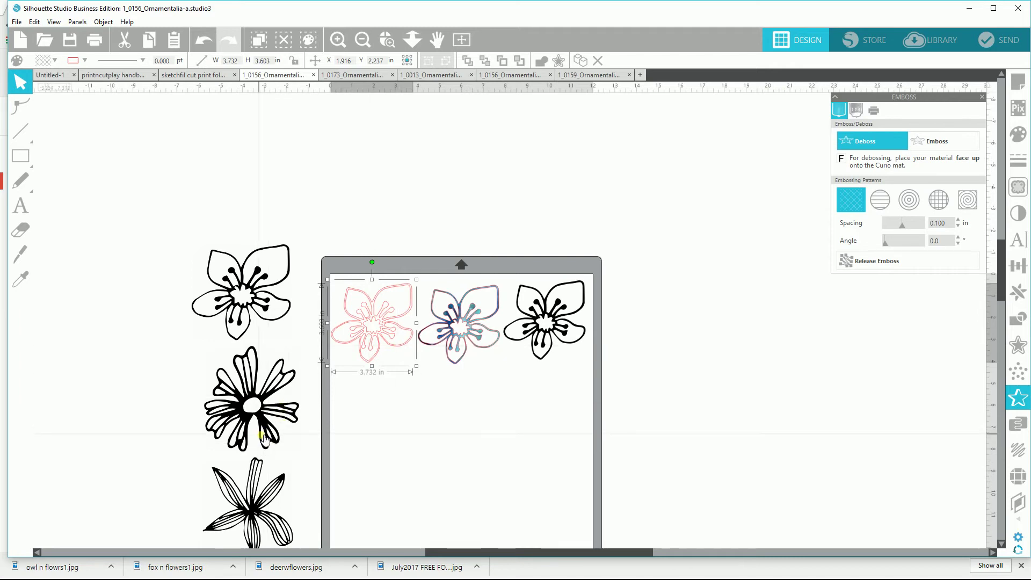
left_click_drag(267, 438, 414, 480)
left_click(403, 468)
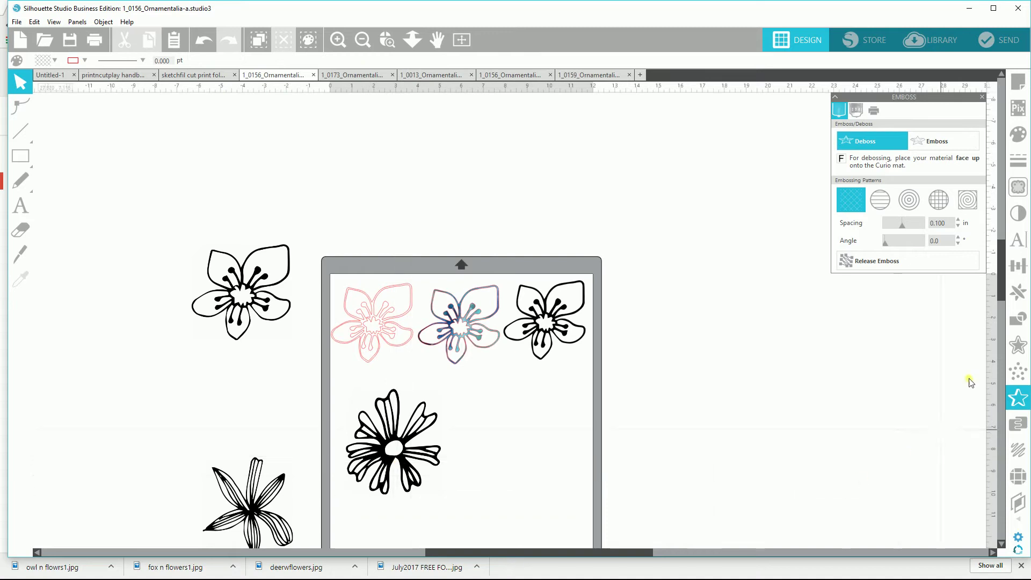
Trace the daisy-like flower on the page with a trace area around it, using the Solid Fill preview and a 45 % threshold.
scroll(1005, 274, "down", 3)
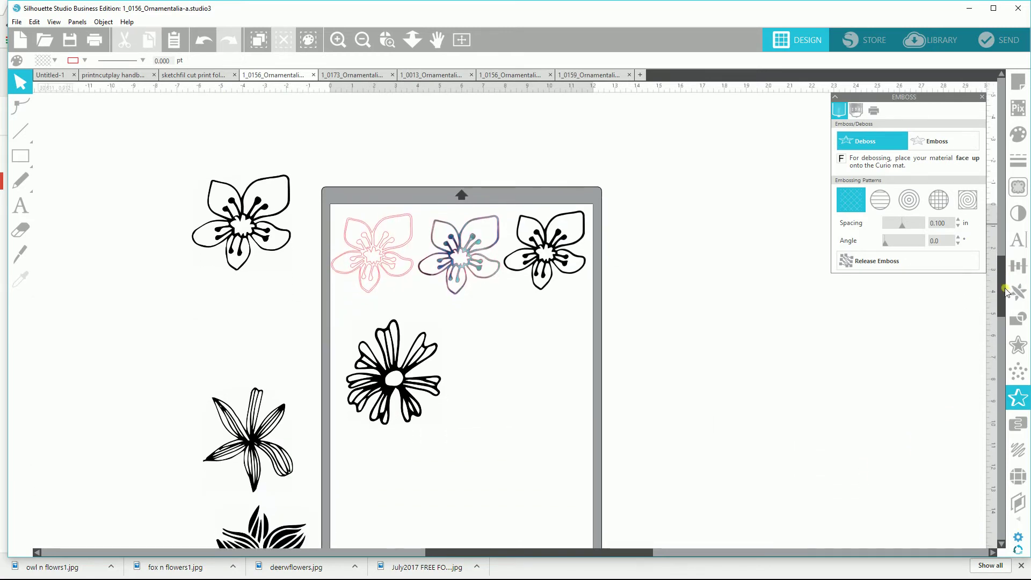
left_click_drag(401, 357, 402, 344)
left_click(493, 361)
left_click(1019, 187)
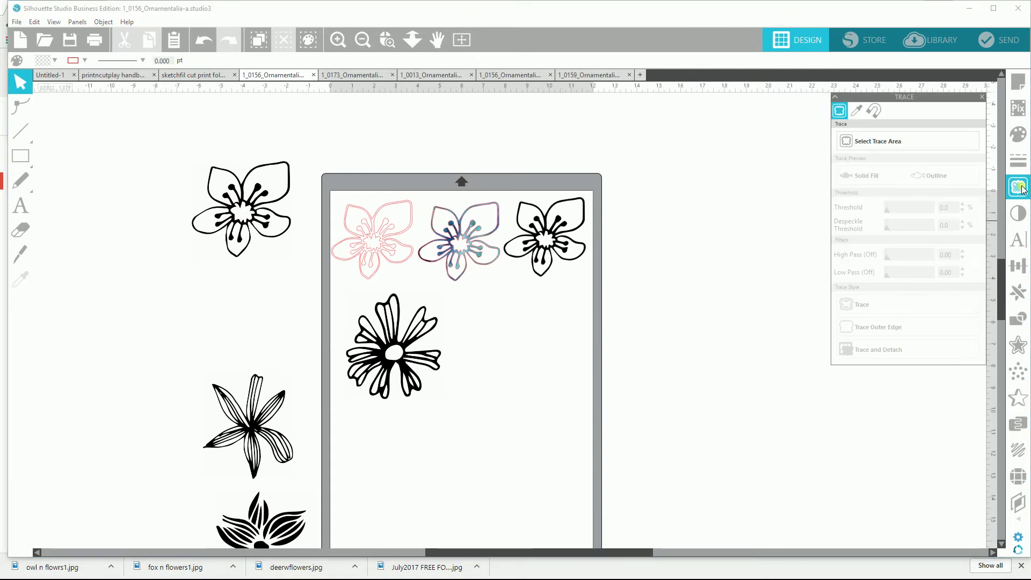
left_click(870, 142)
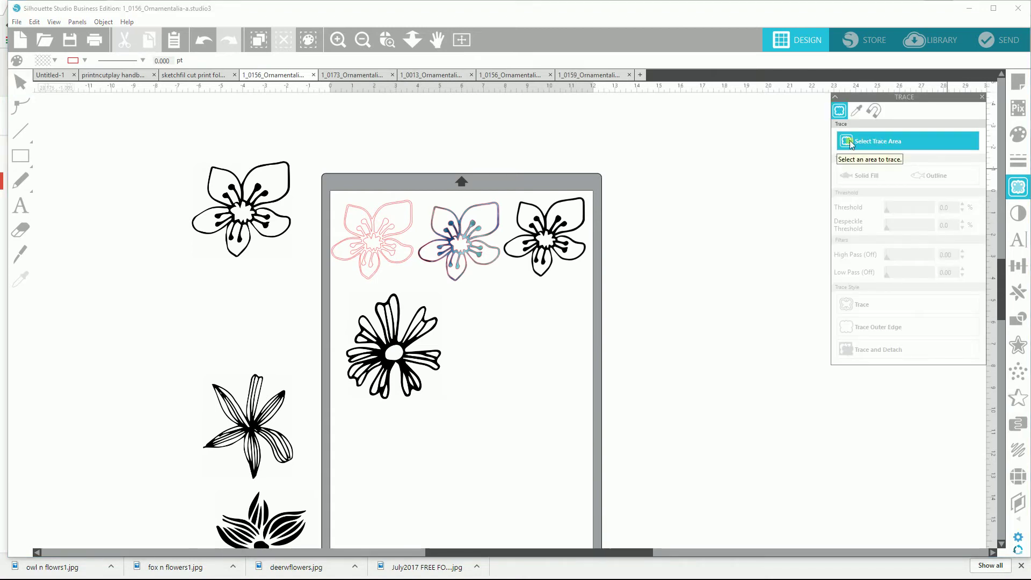
mouse_move(336, 291)
left_mouse_down()
mouse_move(404, 308)
mouse_move(431, 346)
mouse_move(452, 412)
left_mouse_up()
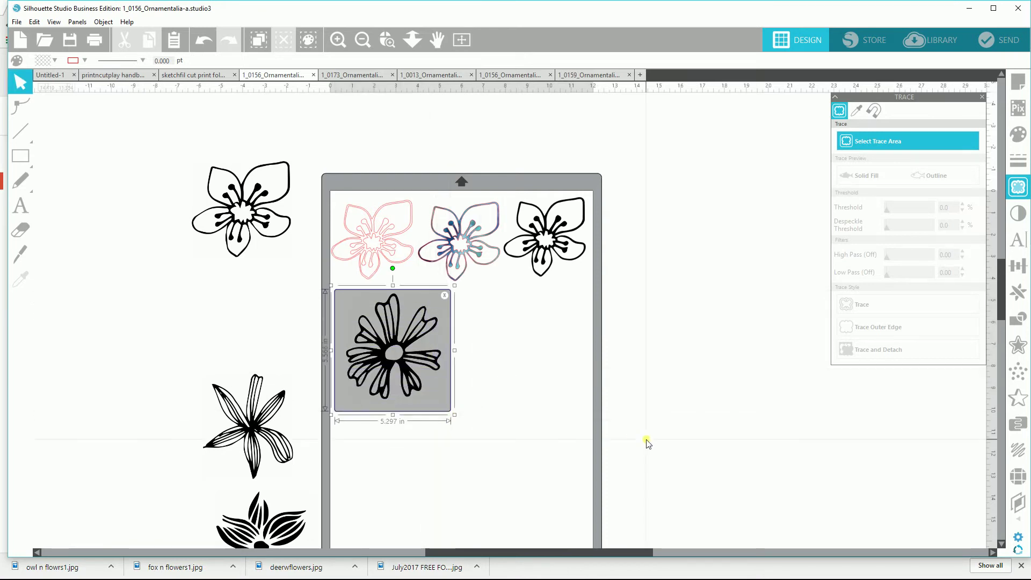
left_click(388, 40)
left_click(406, 328)
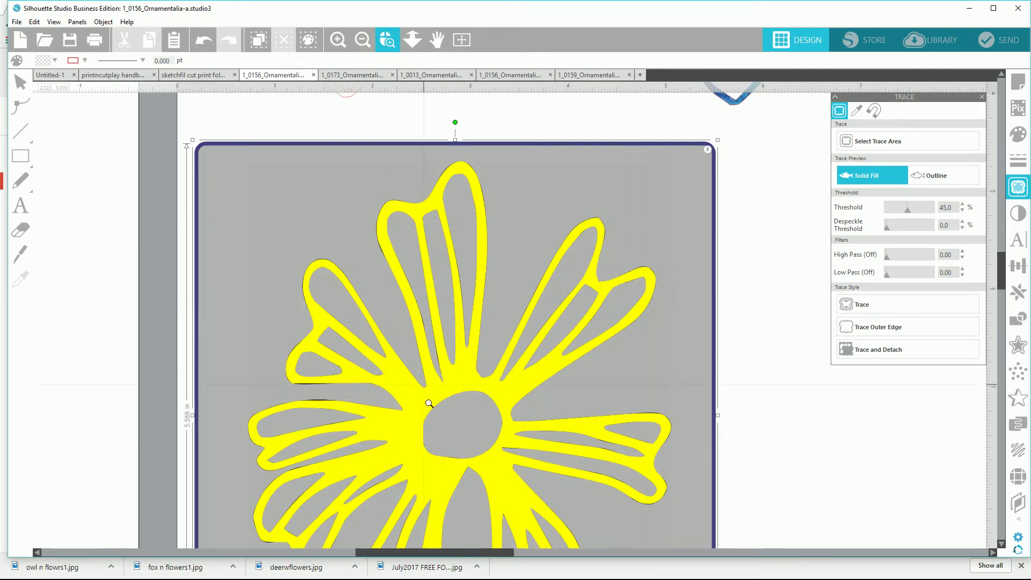
left_click(854, 305)
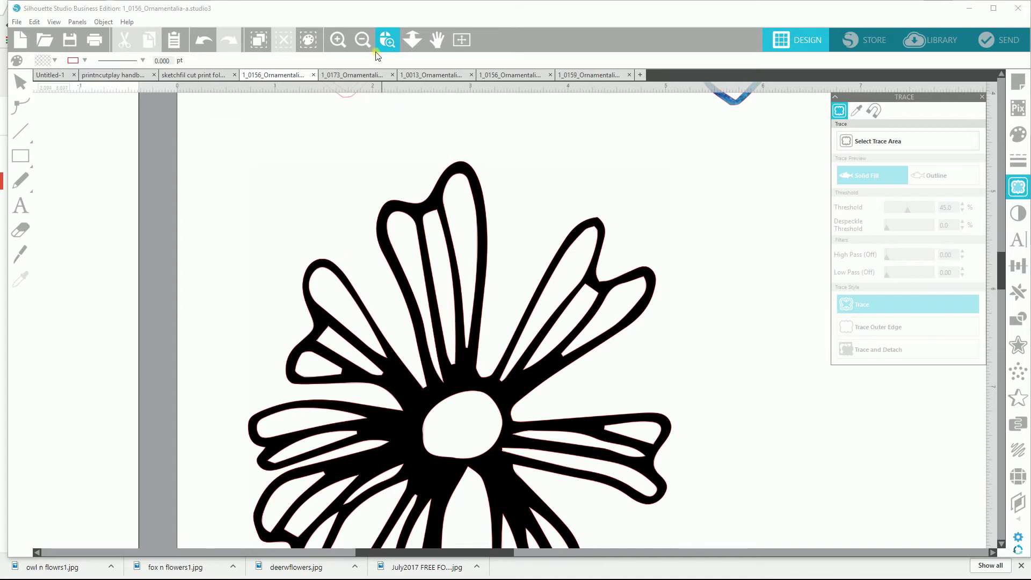
Move the original daisy image off the page beside the other source images and shift its traced outline slightly toward the page edge.
left_click(393, 48)
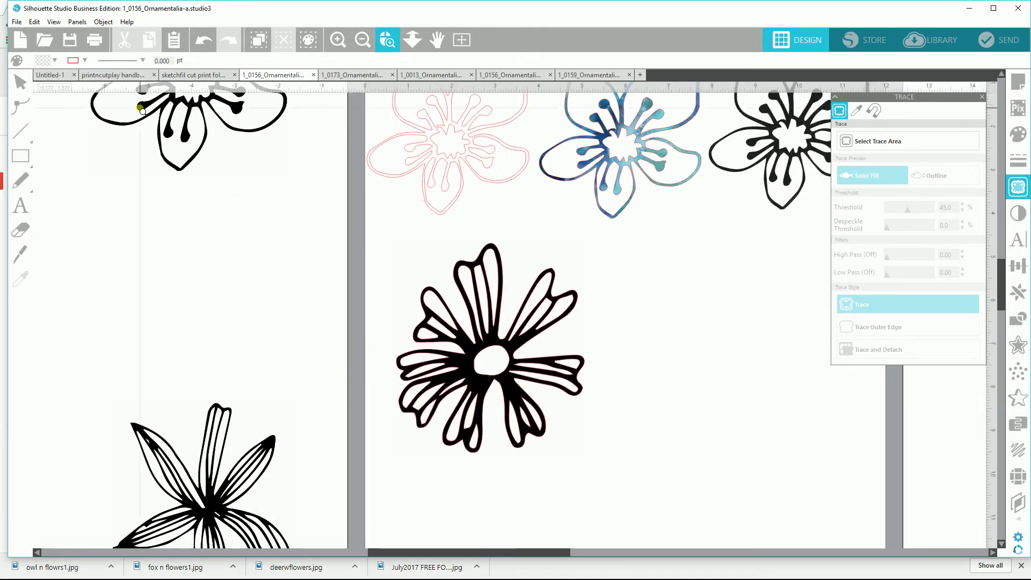
left_click(22, 83)
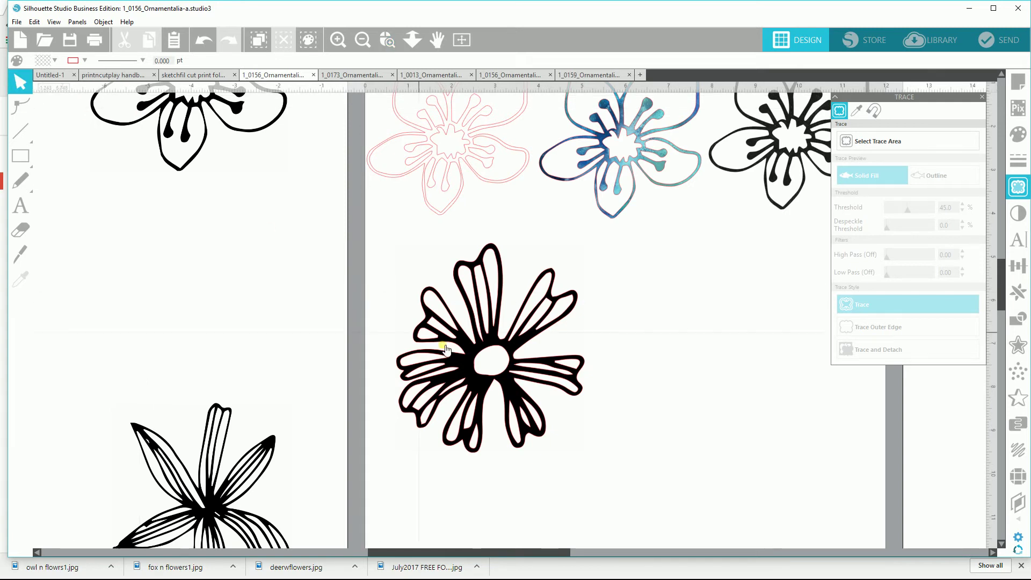
mouse_move(444, 344)
left_mouse_down()
mouse_move(276, 291)
mouse_move(194, 283)
left_mouse_up()
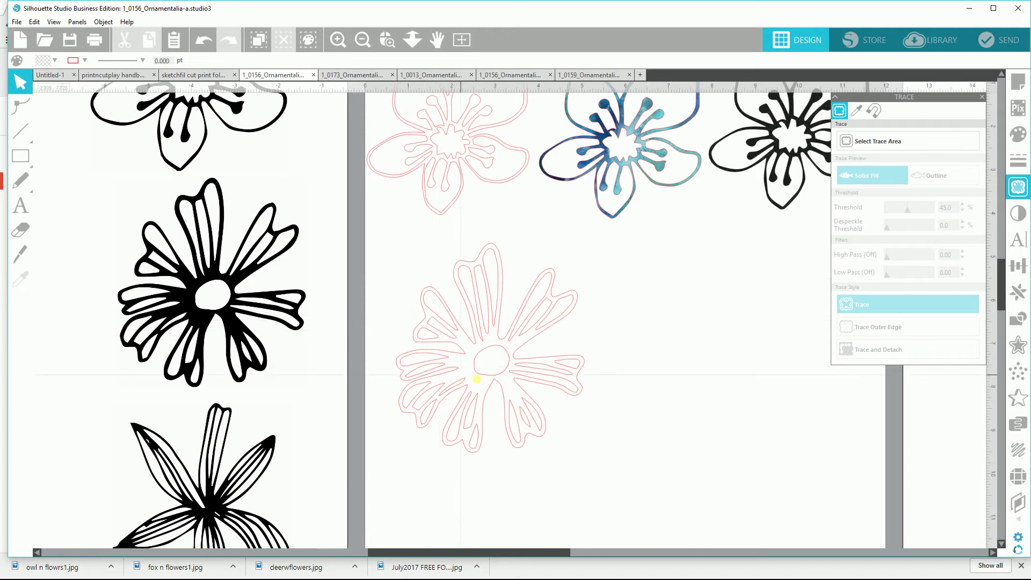
left_click_drag(488, 376, 476, 367)
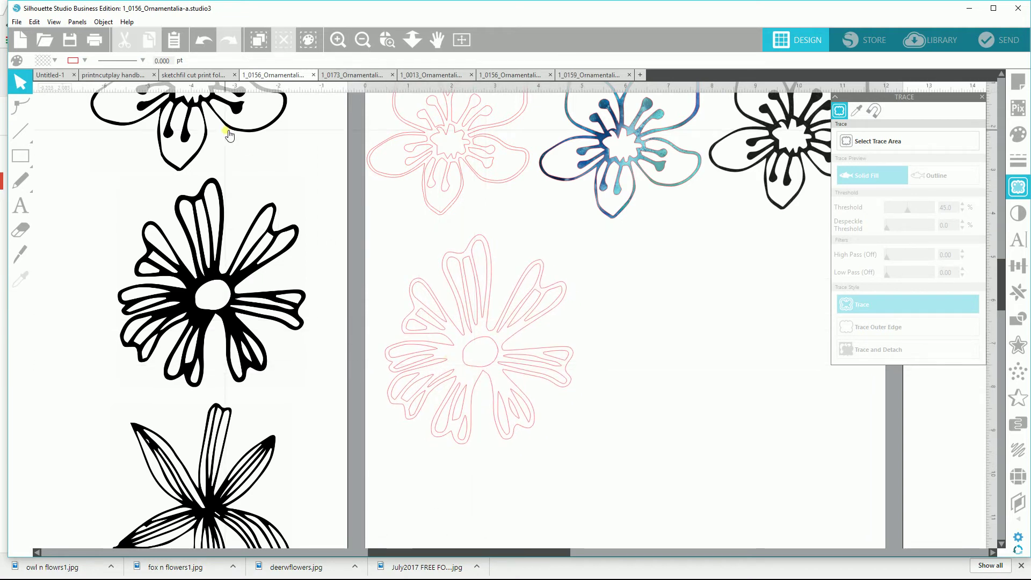
Make two copies of the traced daisy and arrange all three outlines in a row below the first flower set.
left_click(149, 40)
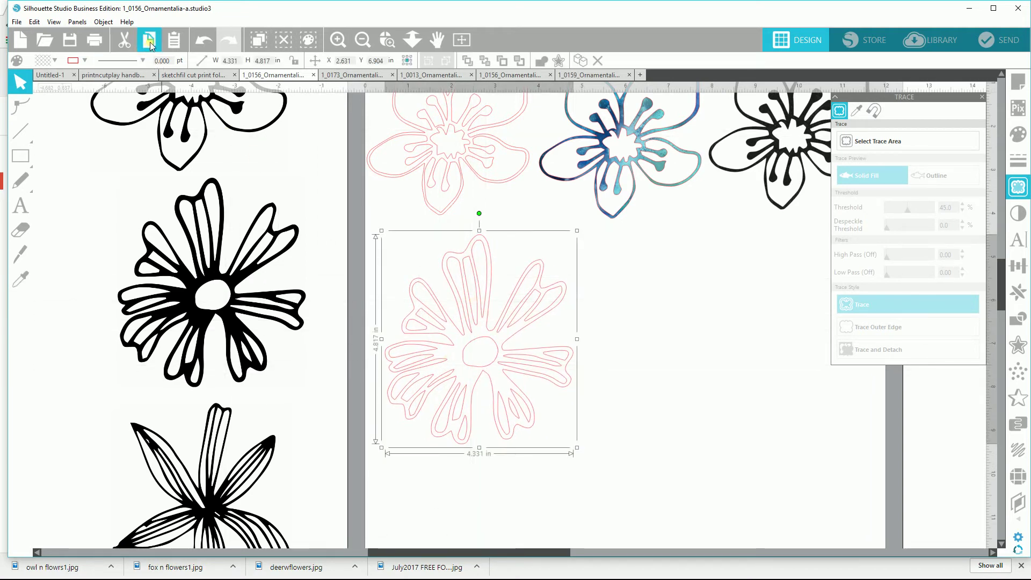
left_click(174, 40)
left_click(178, 45)
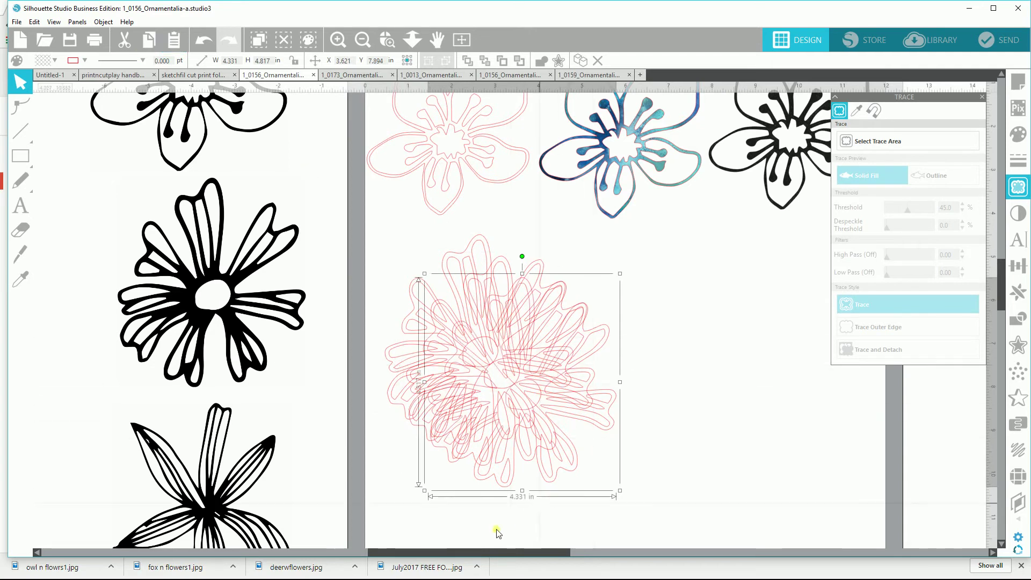
left_click_drag(489, 553, 574, 553)
left_click_drag(398, 430, 729, 381)
left_click_drag(377, 410, 500, 380)
left_click(446, 384)
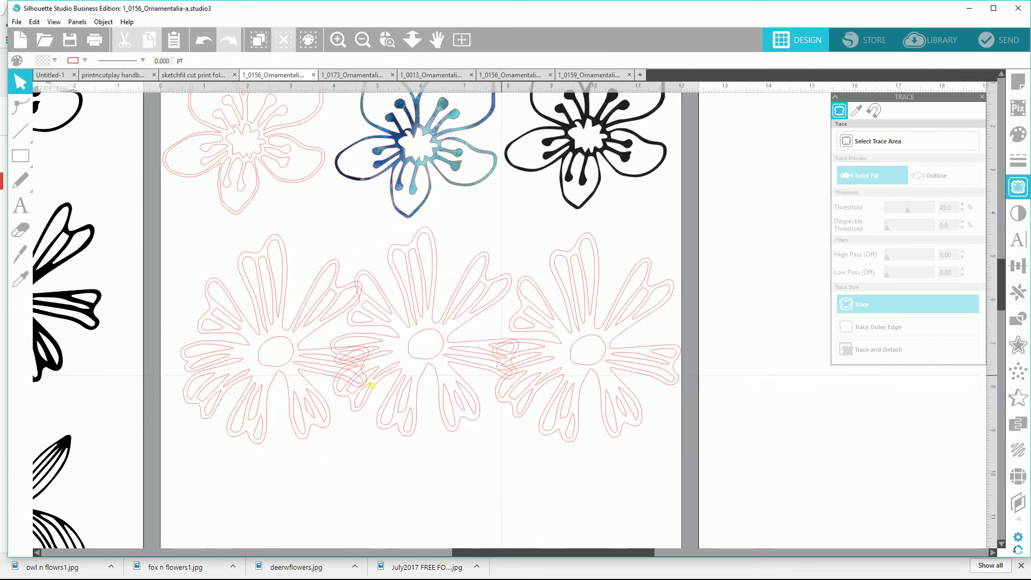
Scale the three daisy outlines down to about 3.82 in wide by 4.25 in high and space them apart across the page.
left_click(285, 367)
left_click_drag(285, 368, 269, 365)
left_click(189, 240)
left_click_drag(183, 233, 631, 415)
left_click(473, 478)
left_click_drag(541, 350, 591, 341)
left_click_drag(433, 347, 448, 349)
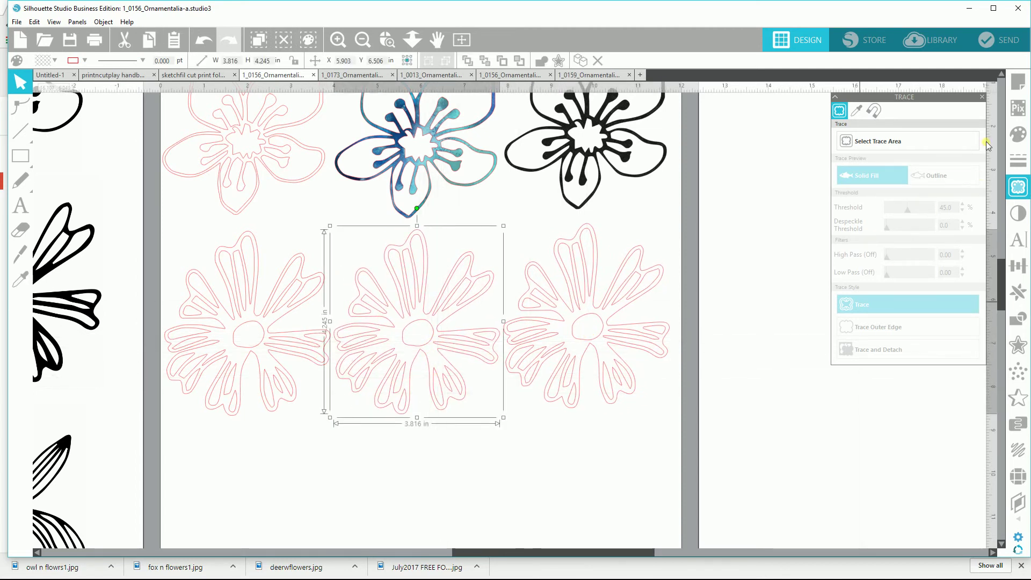
Fill the middle daisy with light blue.
left_click(1018, 134)
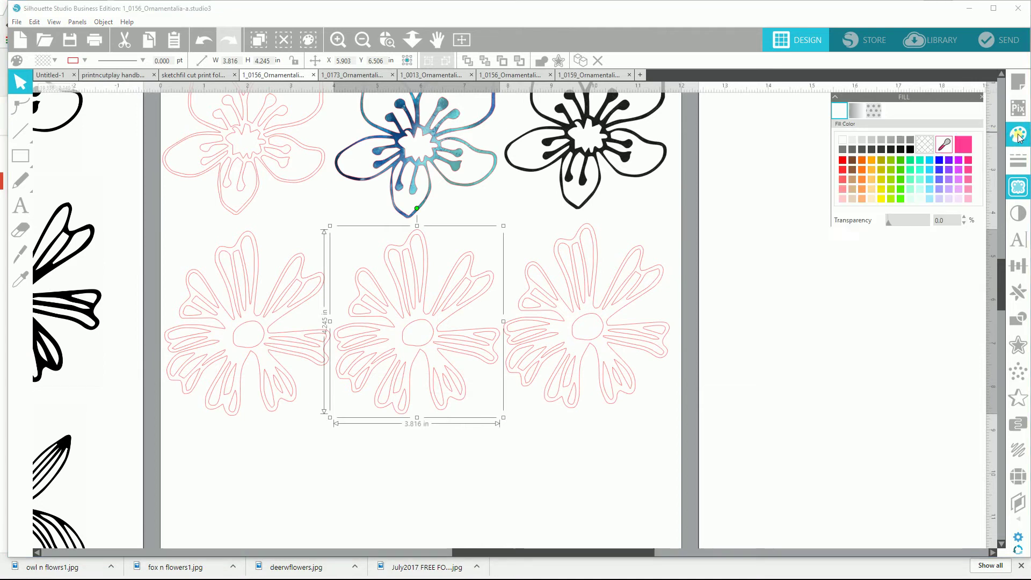
left_click(930, 177)
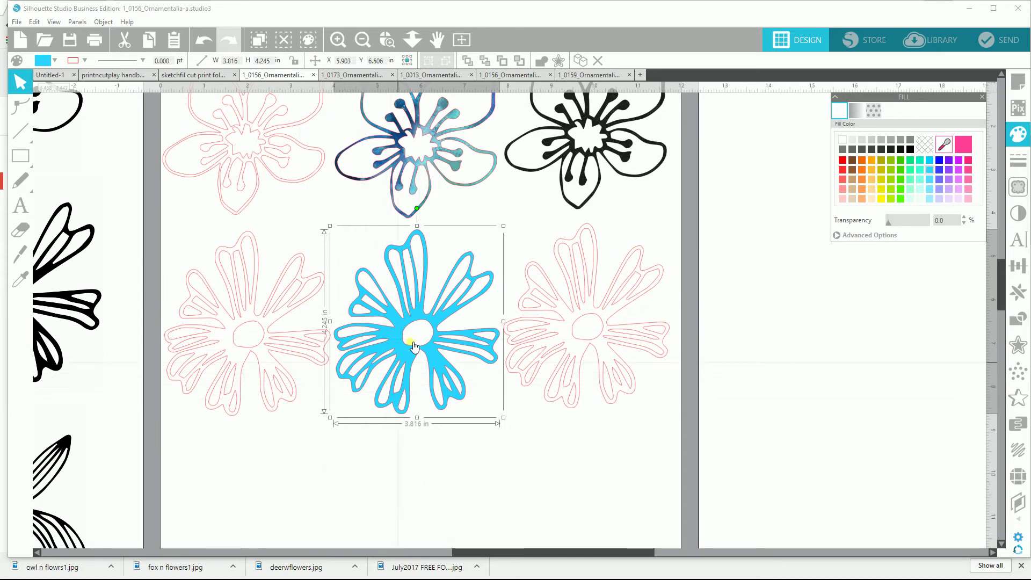
Fill the third daisy with concentric emboss lines at 0.004 in spacing, nudge it away from the middle daisy and examine the lines up close.
left_click(595, 355)
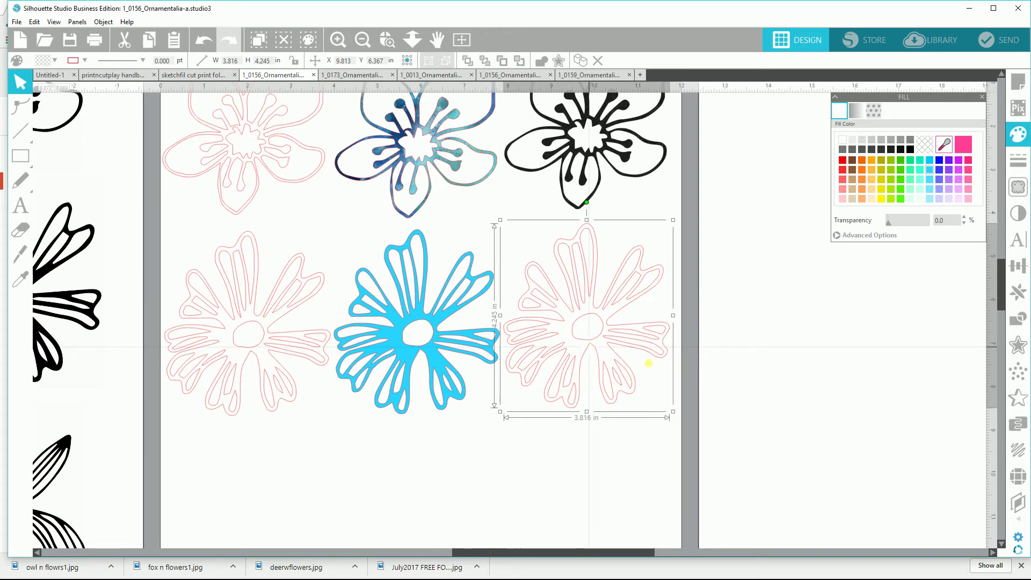
left_click(1019, 400)
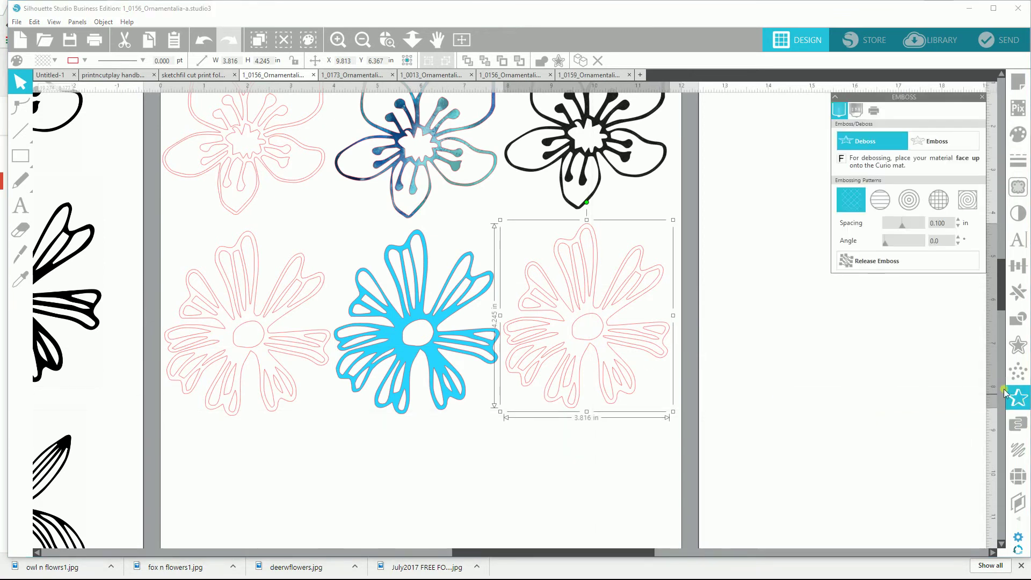
left_click(906, 209)
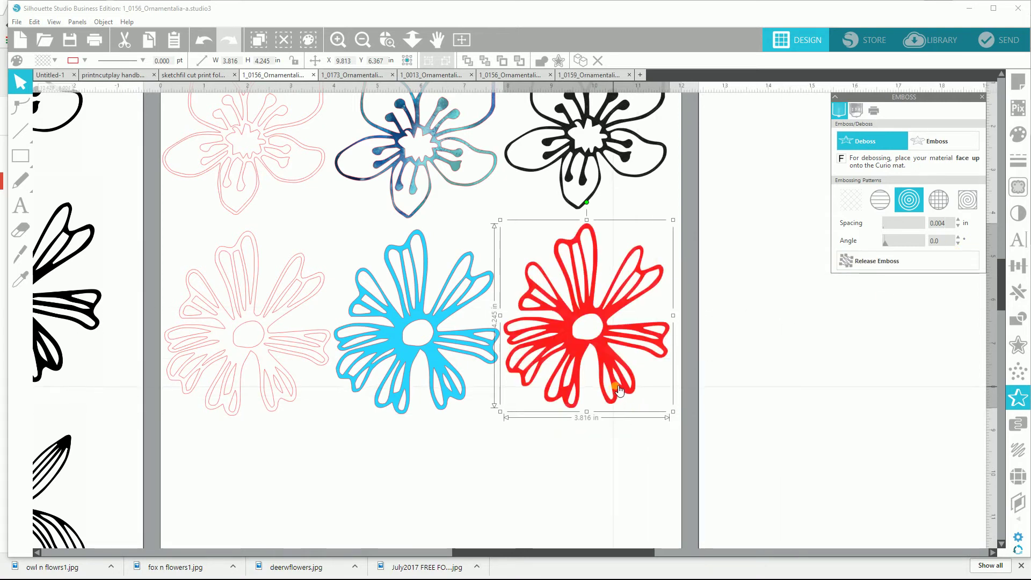
left_click_drag(619, 389, 622, 388)
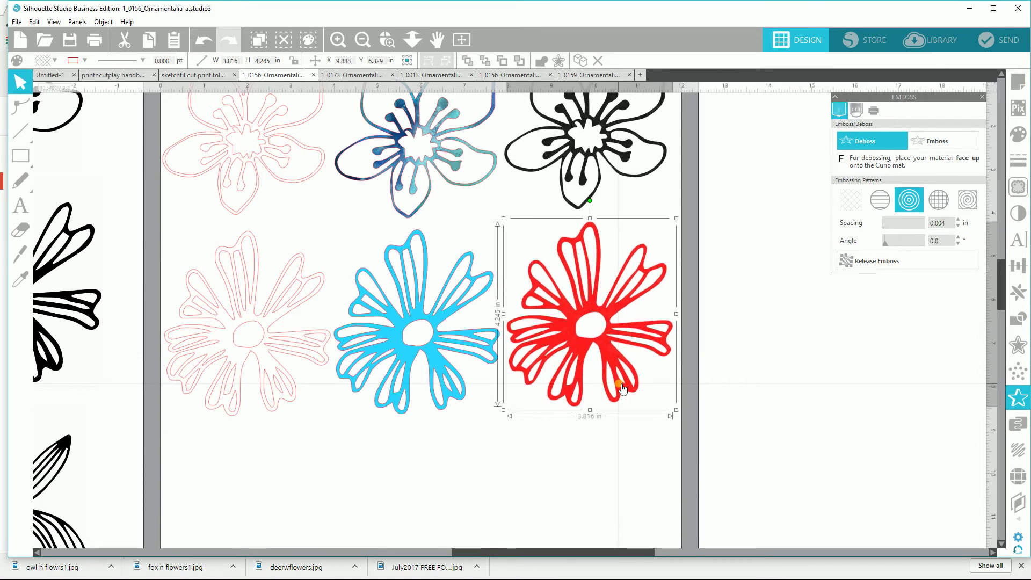
left_click(387, 40)
left_click(596, 314)
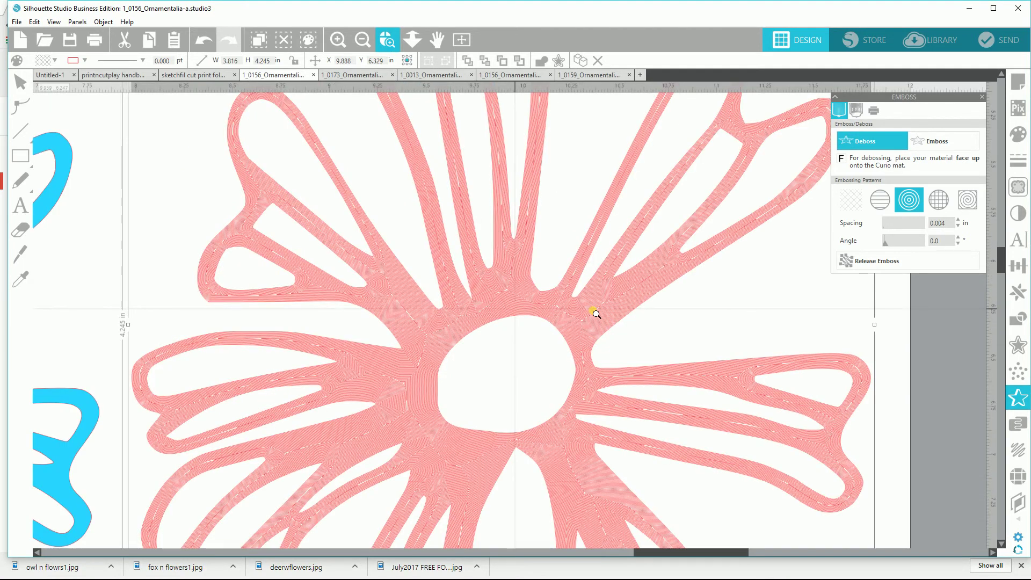
left_click(597, 314)
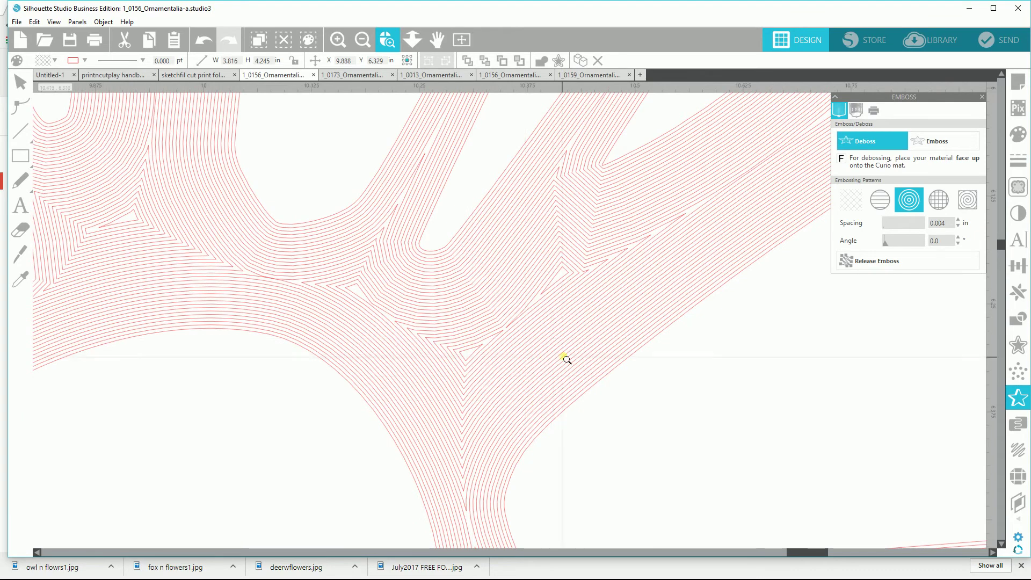
left_click(361, 43)
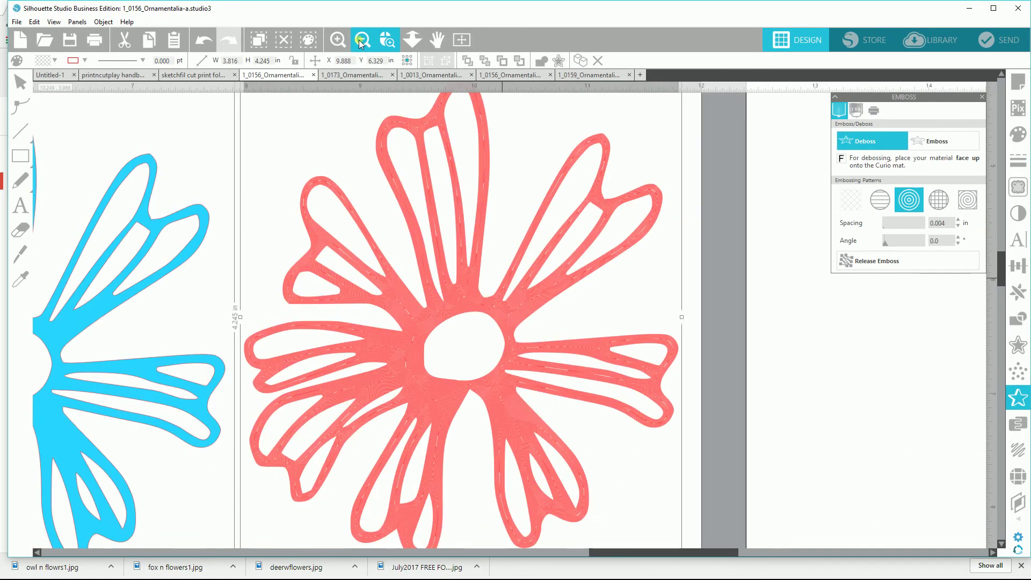
left_click(360, 43)
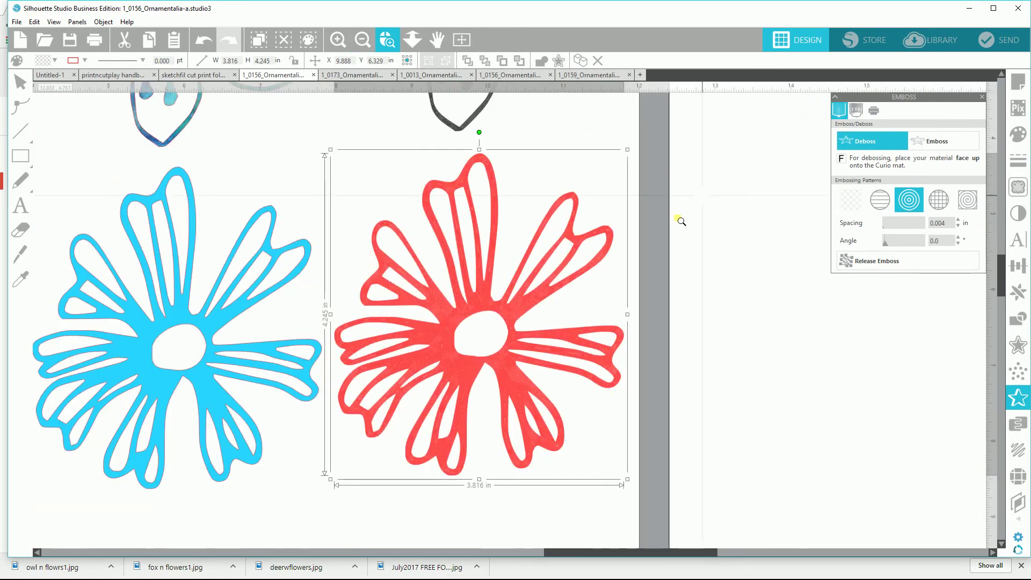
Set the third daisy's line color to black and release its emboss lines.
left_click(1023, 163)
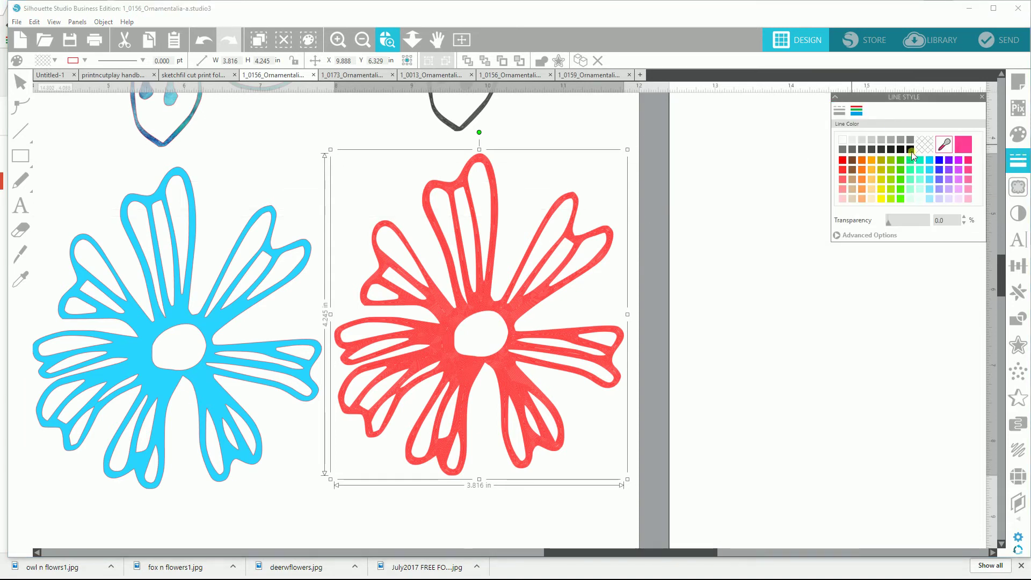
left_click(911, 150)
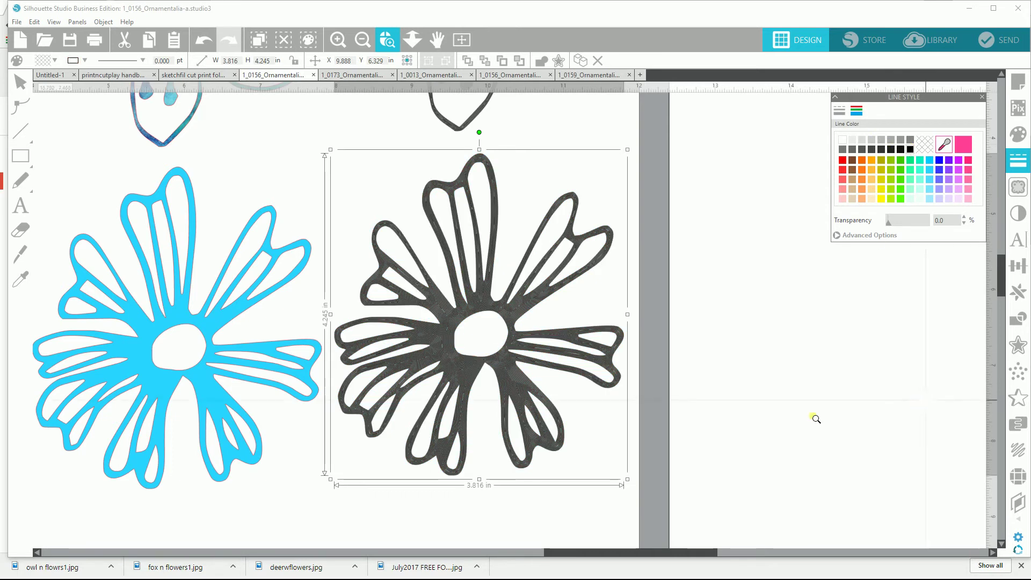
left_click(1019, 402)
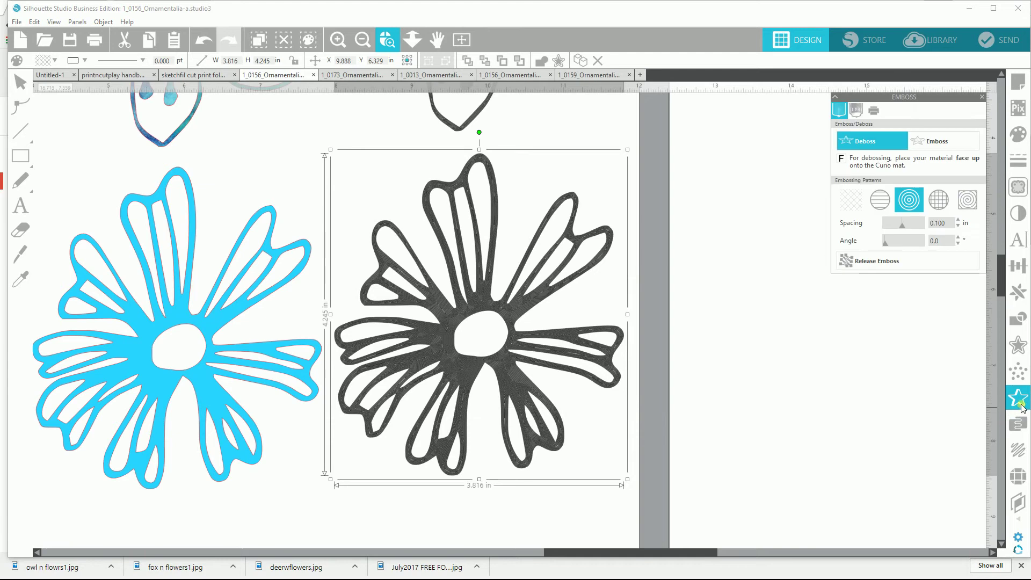
left_click(858, 267)
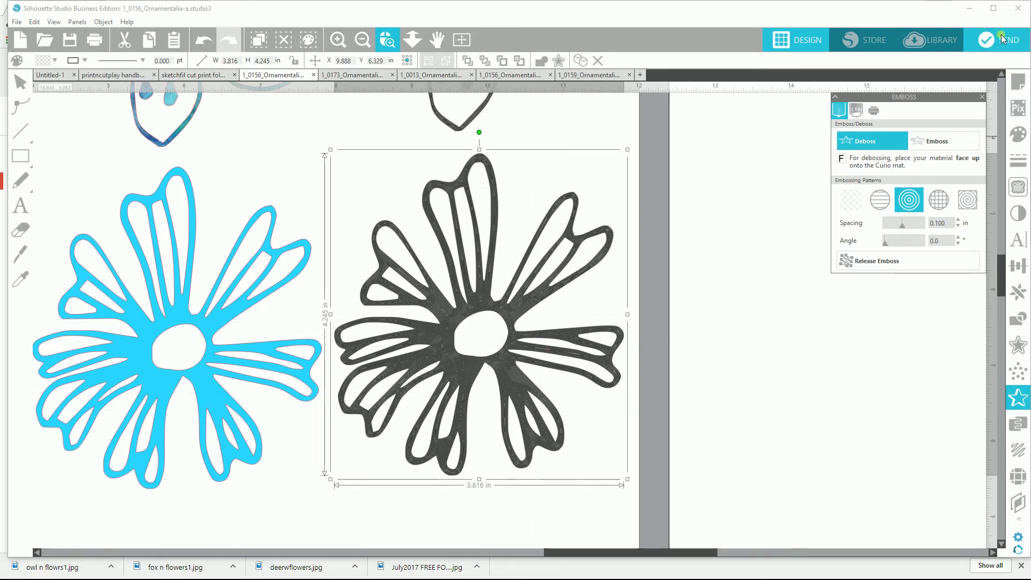
left_click(863, 265)
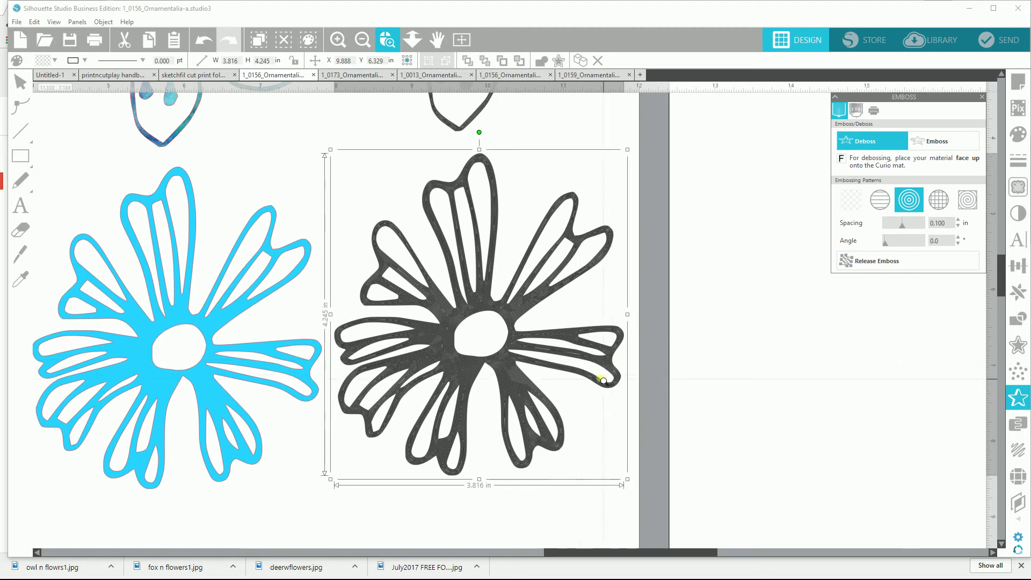
left_click(864, 262)
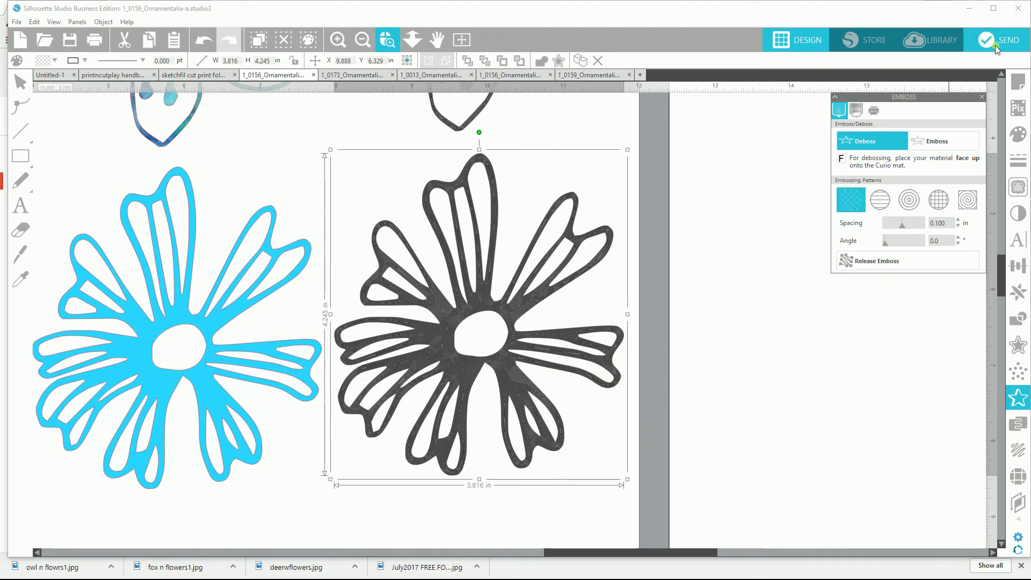
Check the cut lines of both flower rows in the send preview, return to the design page and deselect the third daisy.
left_click(1012, 38)
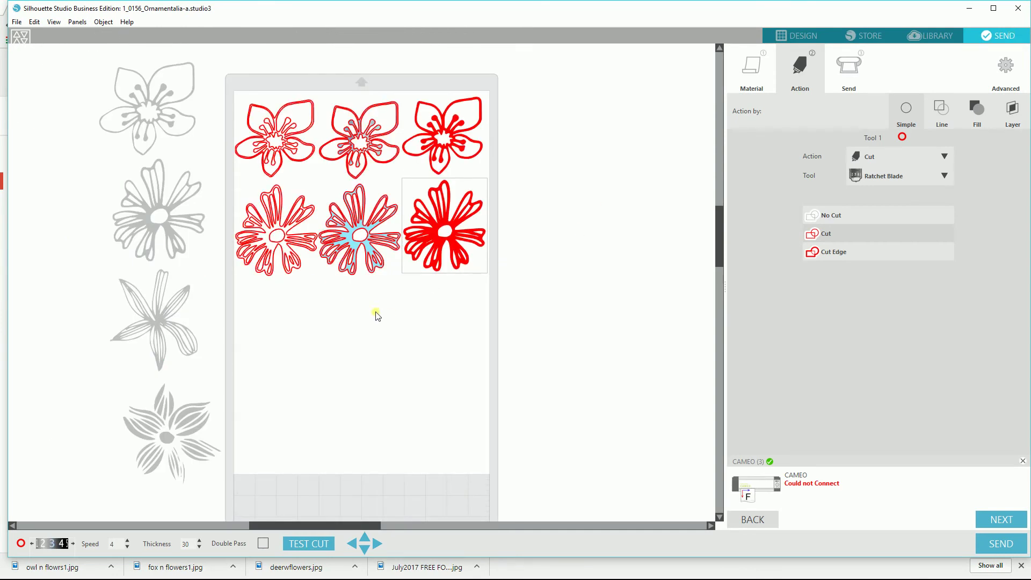
left_click(795, 37)
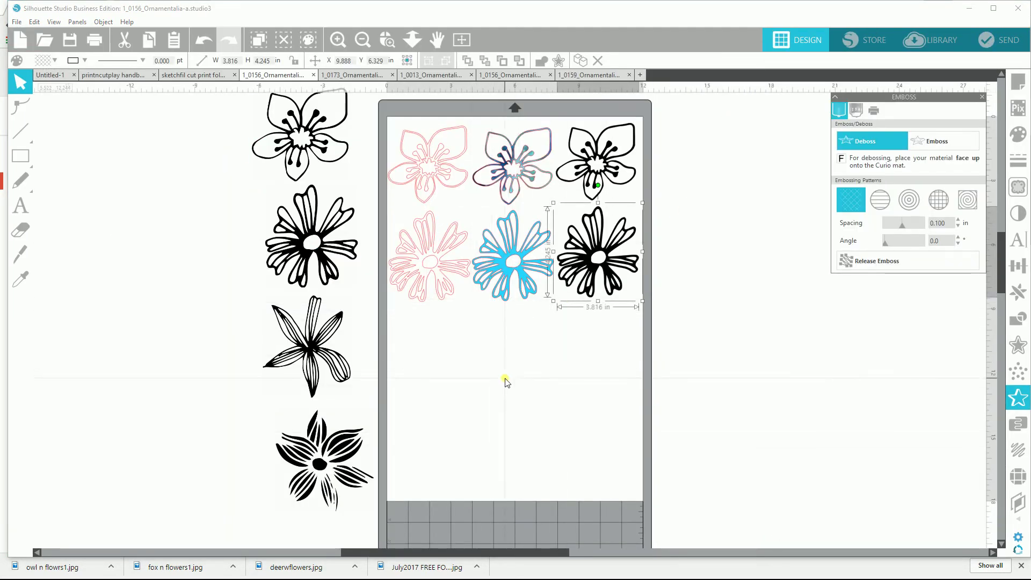
left_click(763, 341)
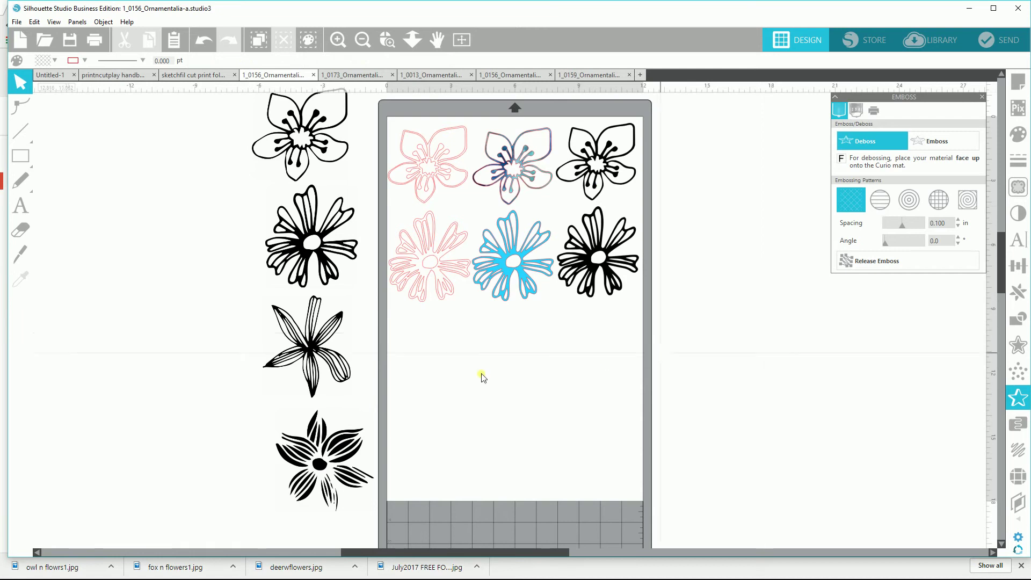
Save the design to the hard drive as cutprintsketchflowerheads1, copying the file name before confirming.
left_click(17, 22)
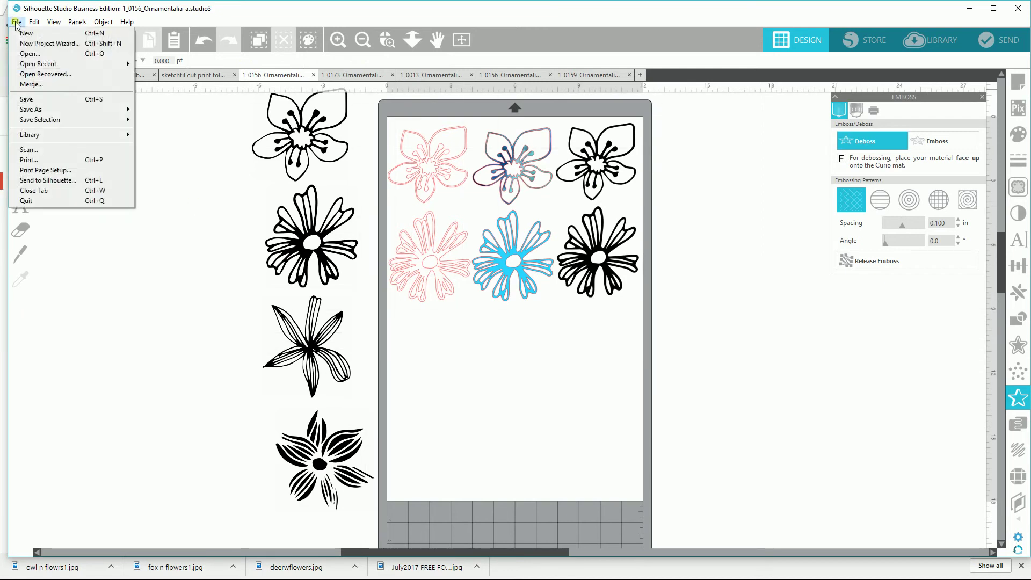
mouse_move(31, 109)
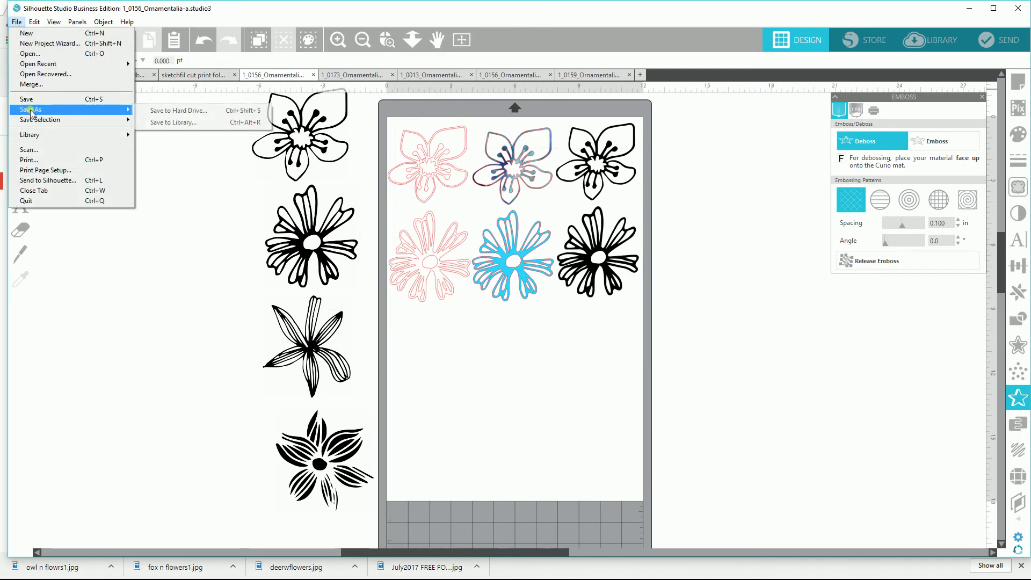
left_click(158, 112)
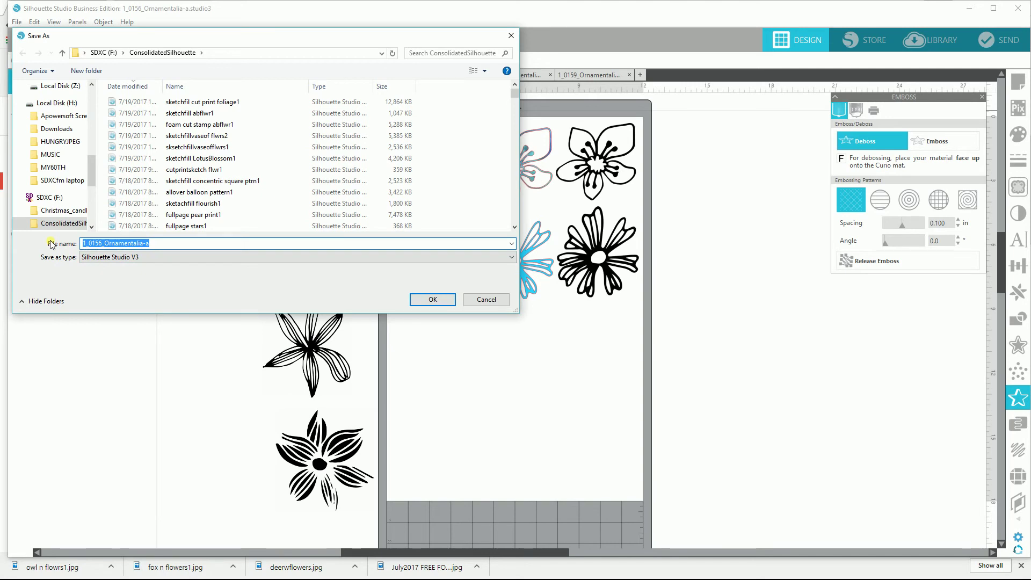
type("cut")
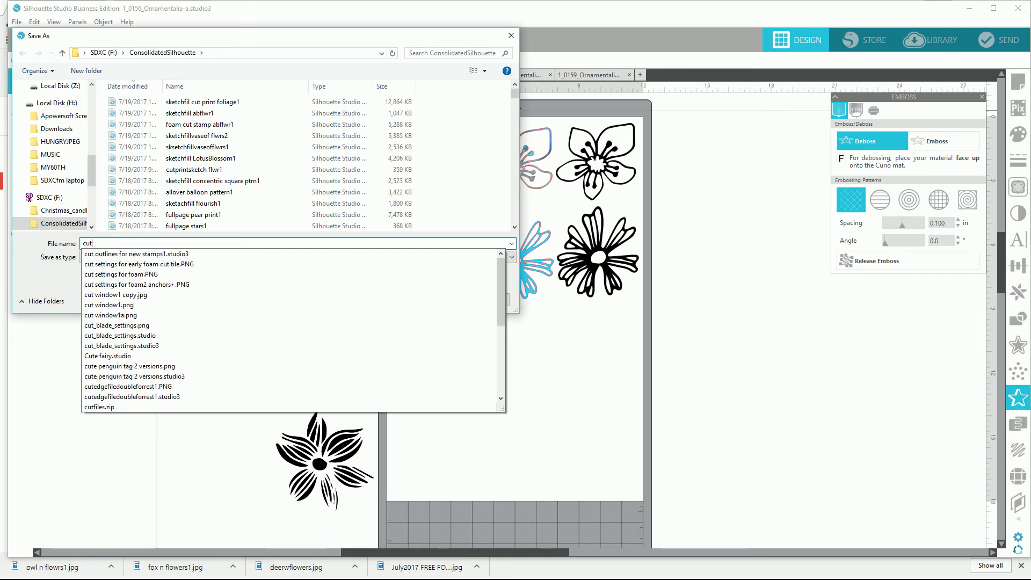
type("printsket")
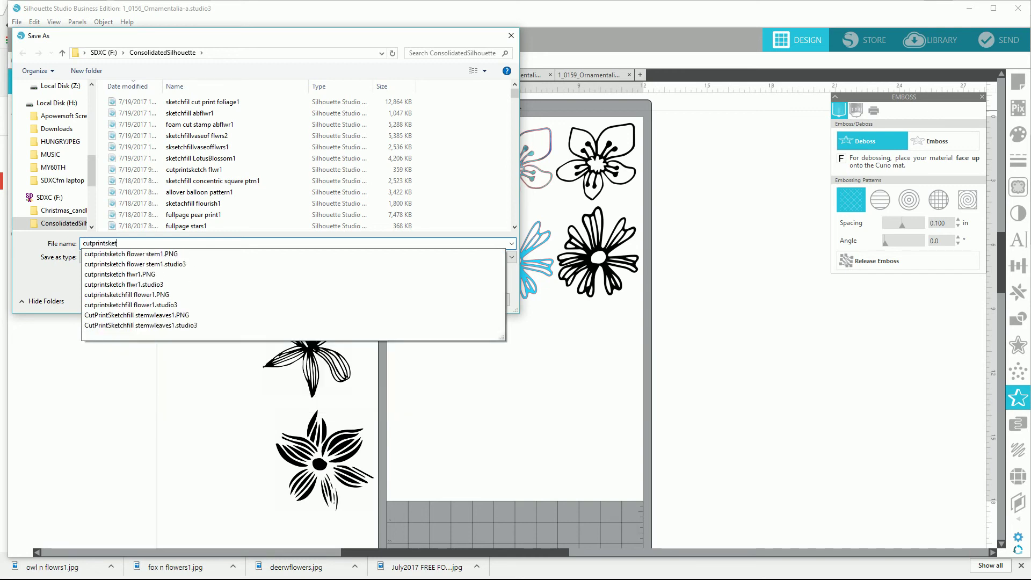
type("chflowerheads1")
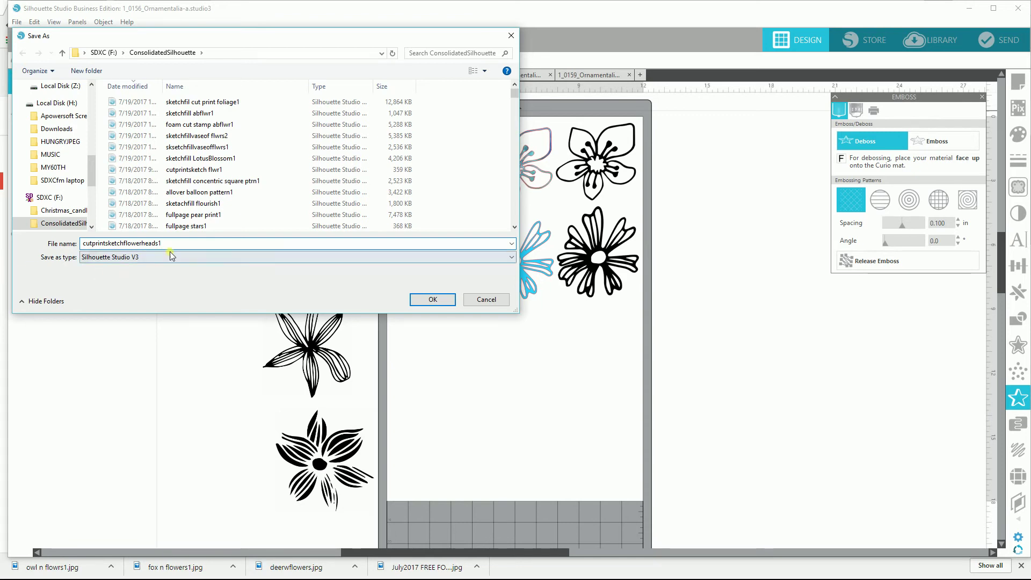
left_click_drag(174, 247, 82, 249)
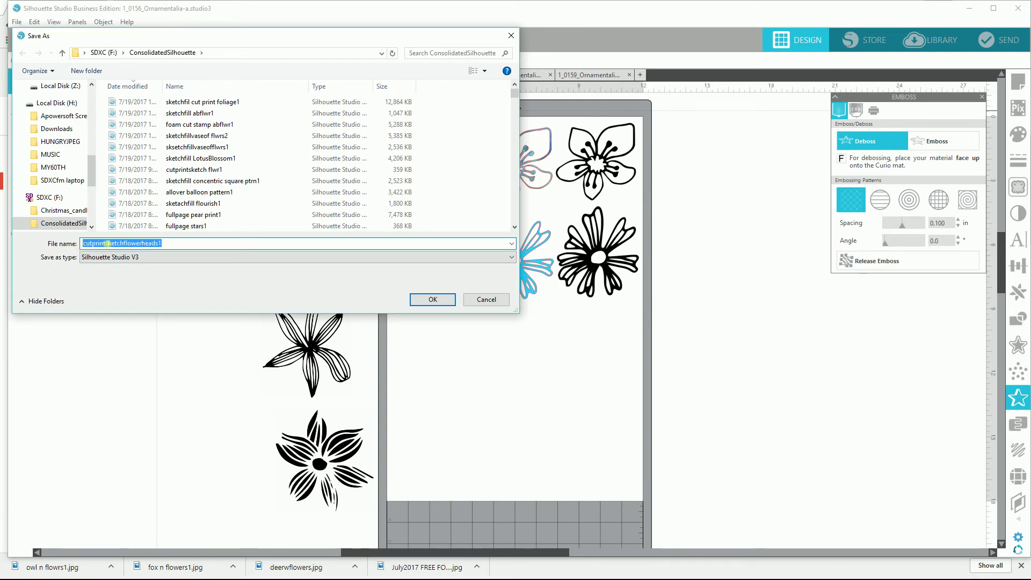
right_click(105, 247)
left_click(123, 277)
left_click(433, 300)
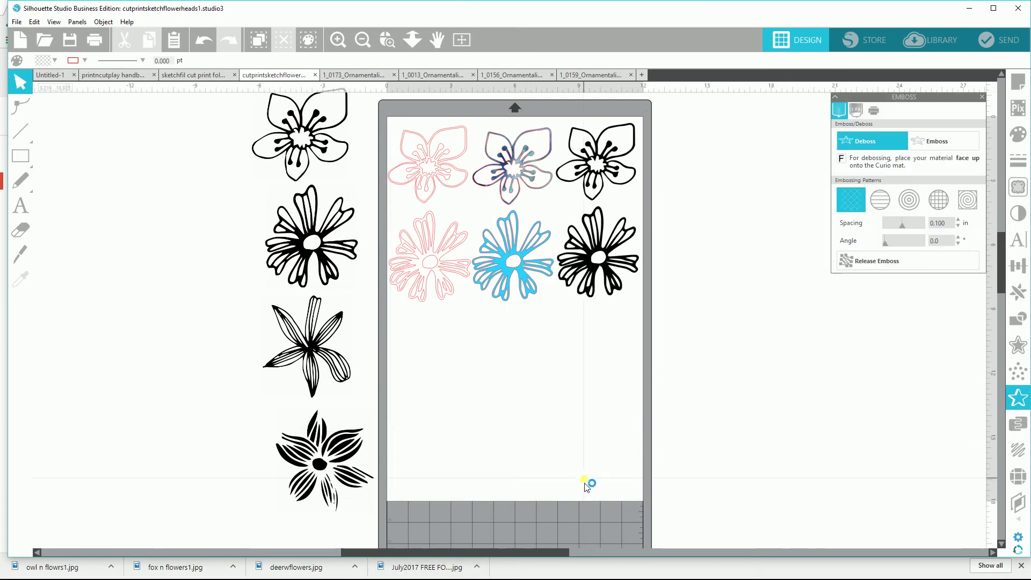
Switch to Snipping Tool, capture both flower rows on the page and save the snip as a PNG named cutprintsketchflowerheads1.
key("super")
left_click(419, 499)
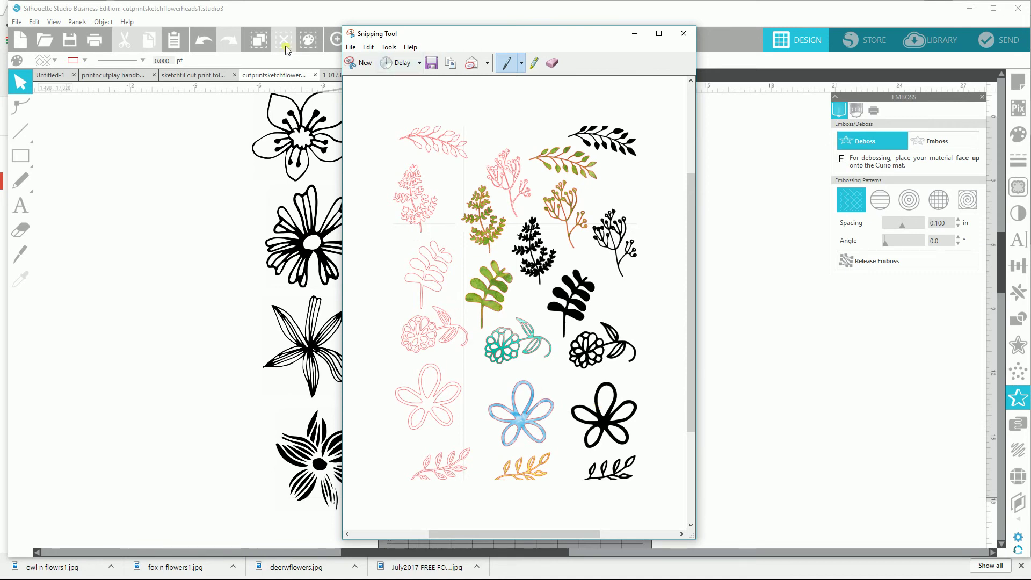
left_click(360, 62)
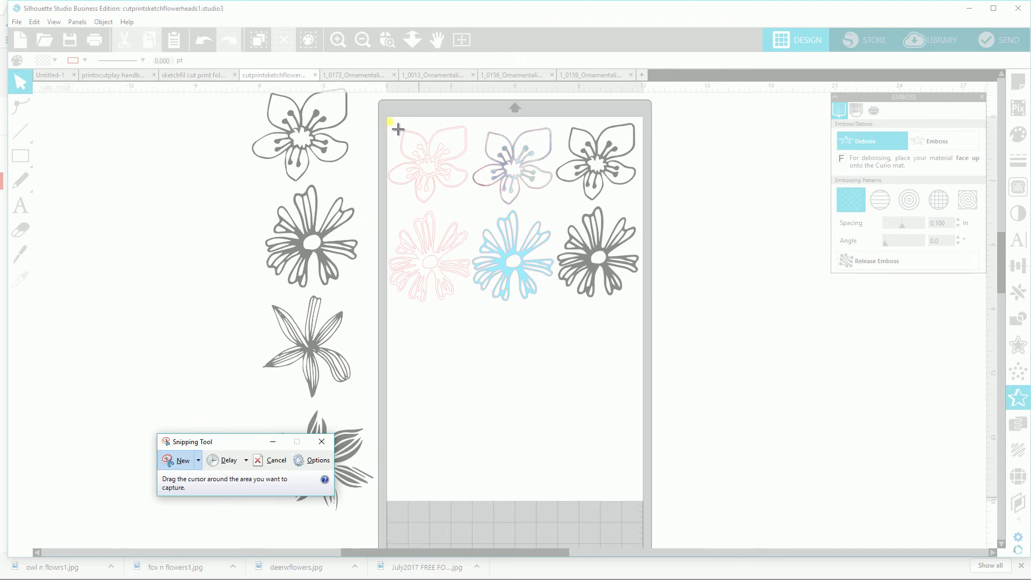
left_click_drag(390, 120, 643, 312)
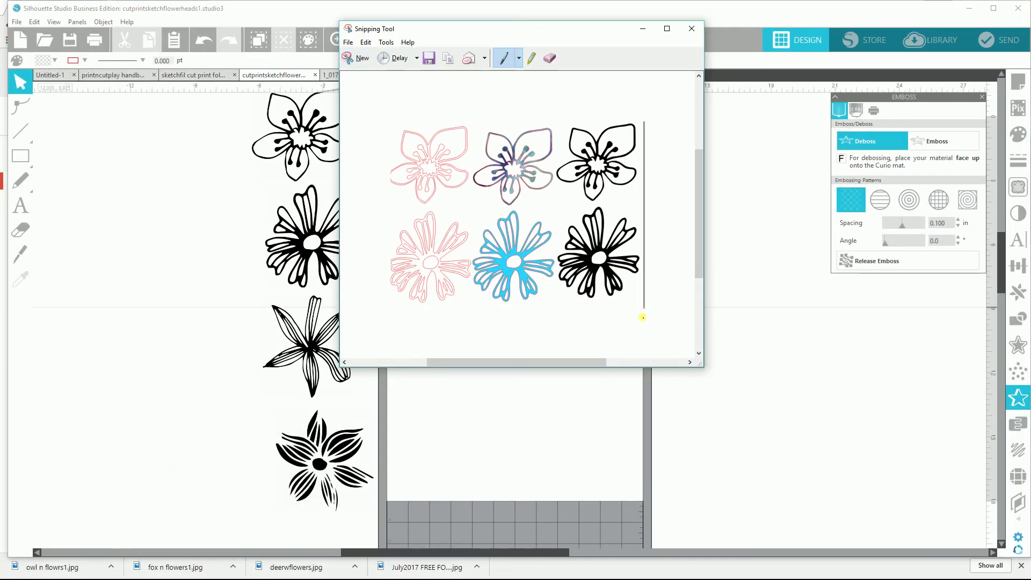
left_click(430, 58)
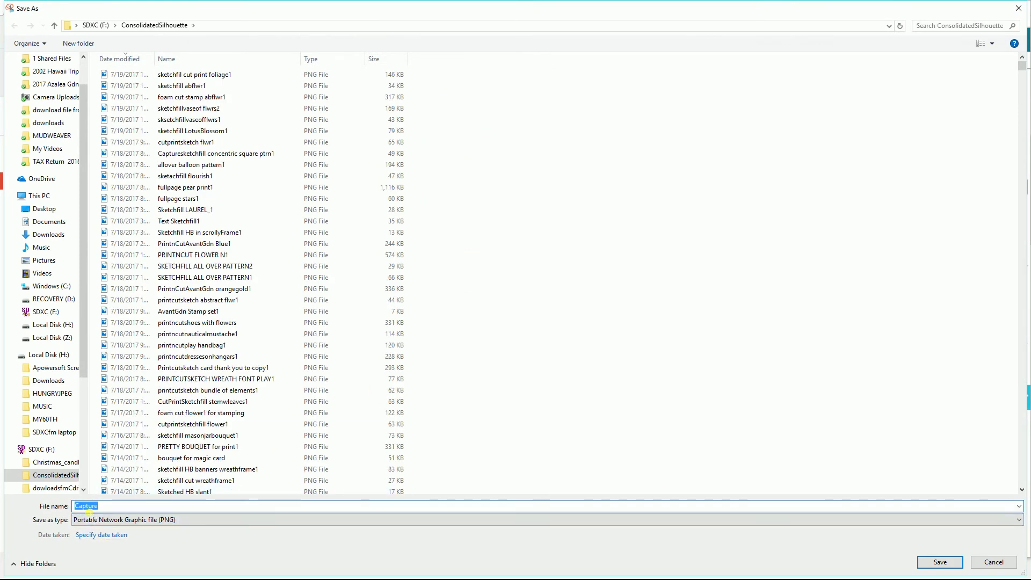
key("ctrl+v")
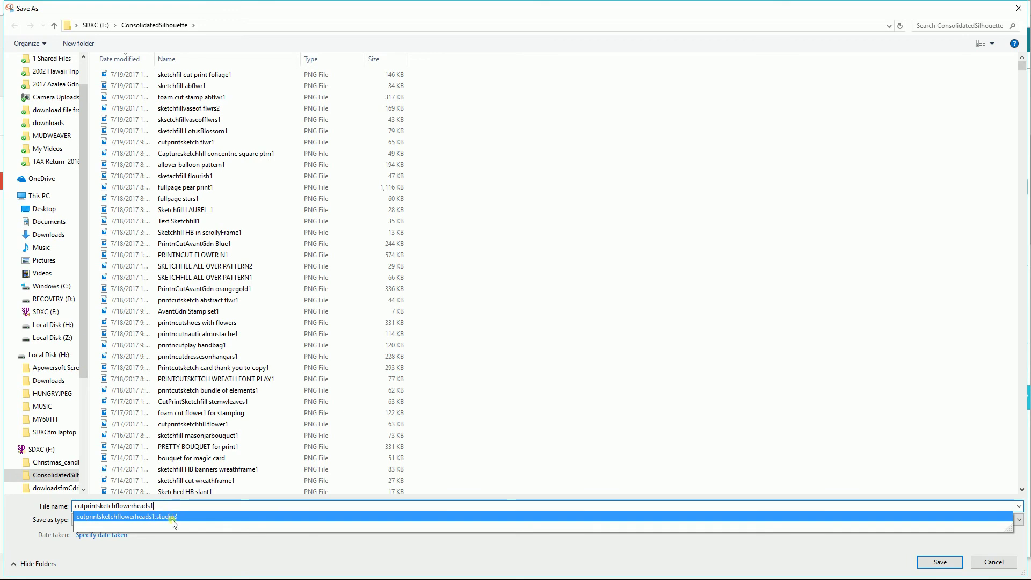
left_click(940, 563)
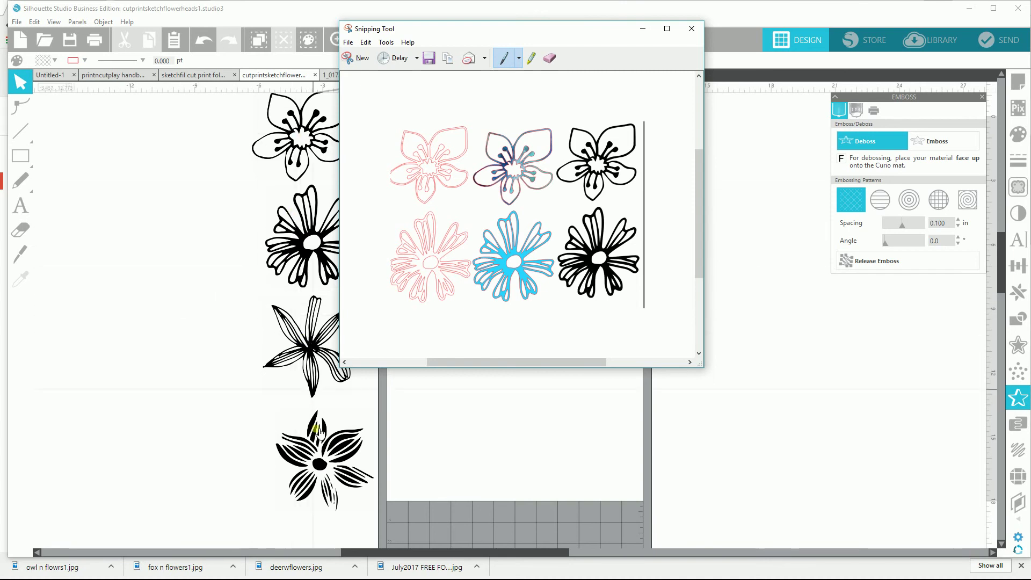
Switch to File Explorer and open the ConsolidatedSilhouette folder on the SDXC (F:) drive.
key("super")
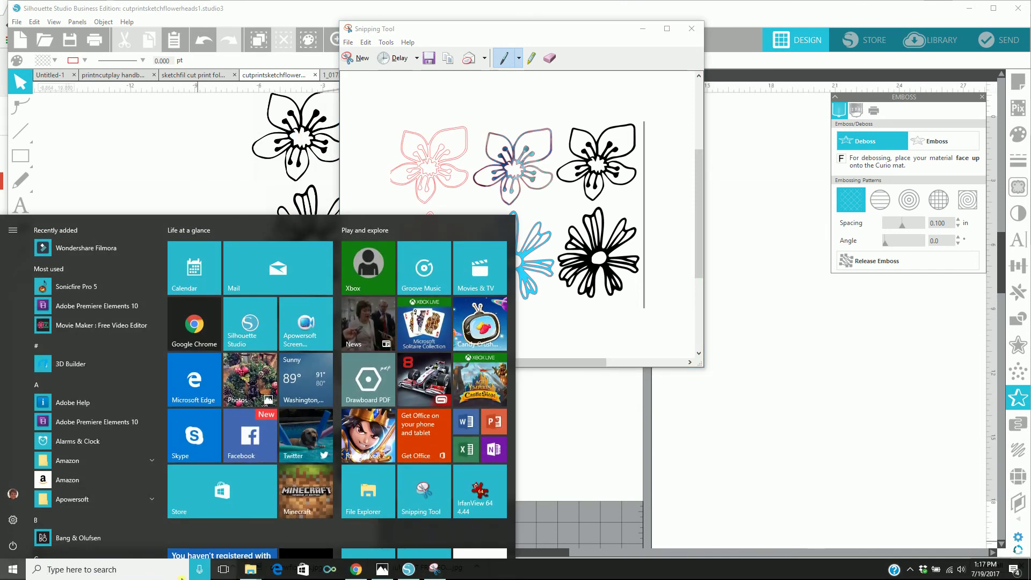
left_click(224, 570)
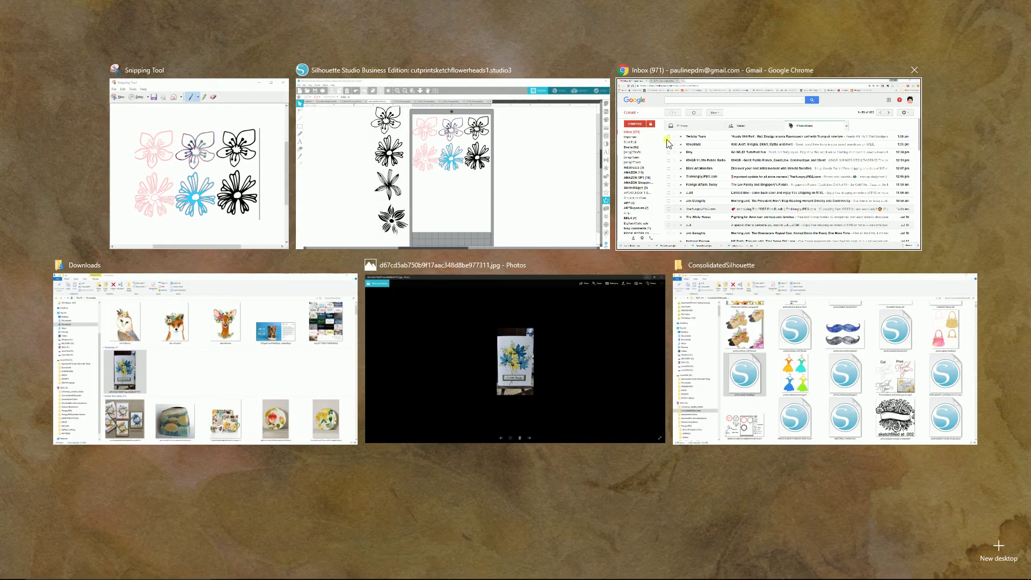
left_click(801, 344)
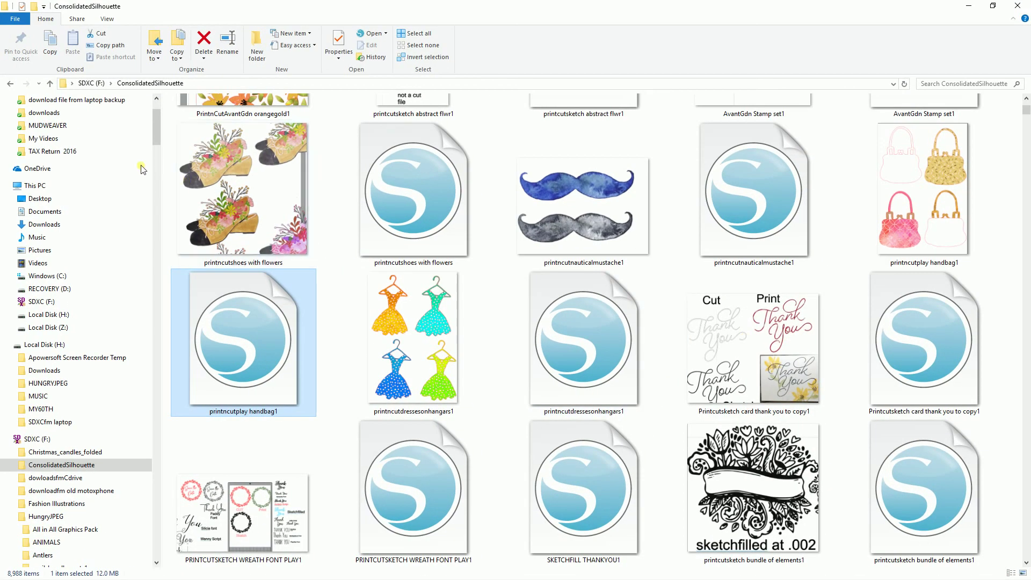
left_click(10, 84)
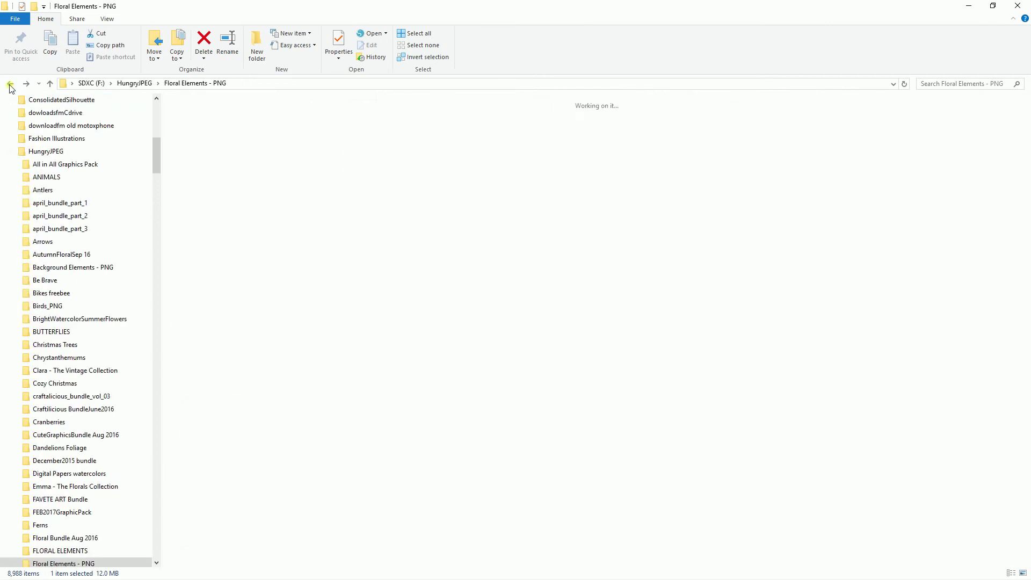
left_click(10, 83)
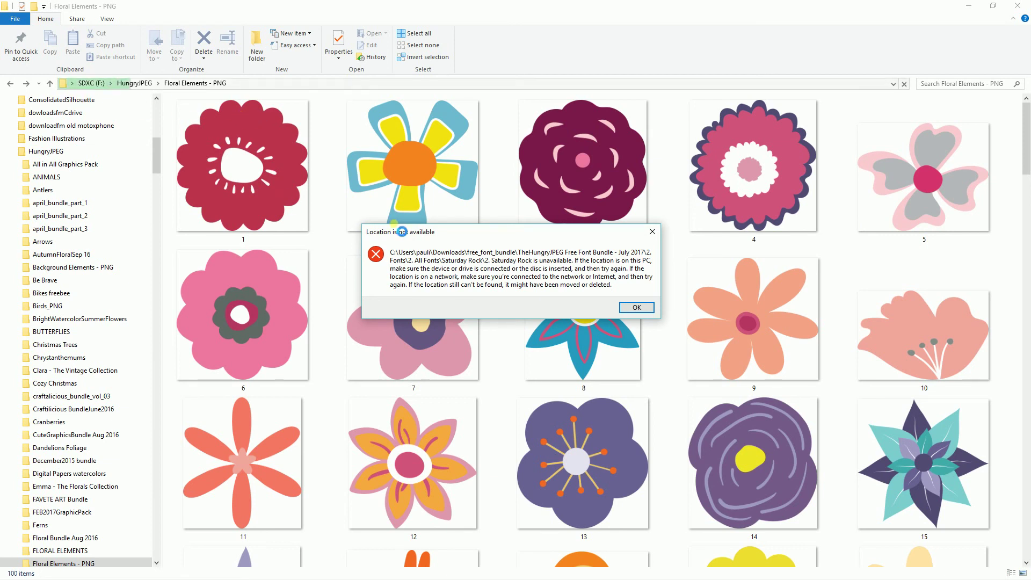
left_click(637, 308)
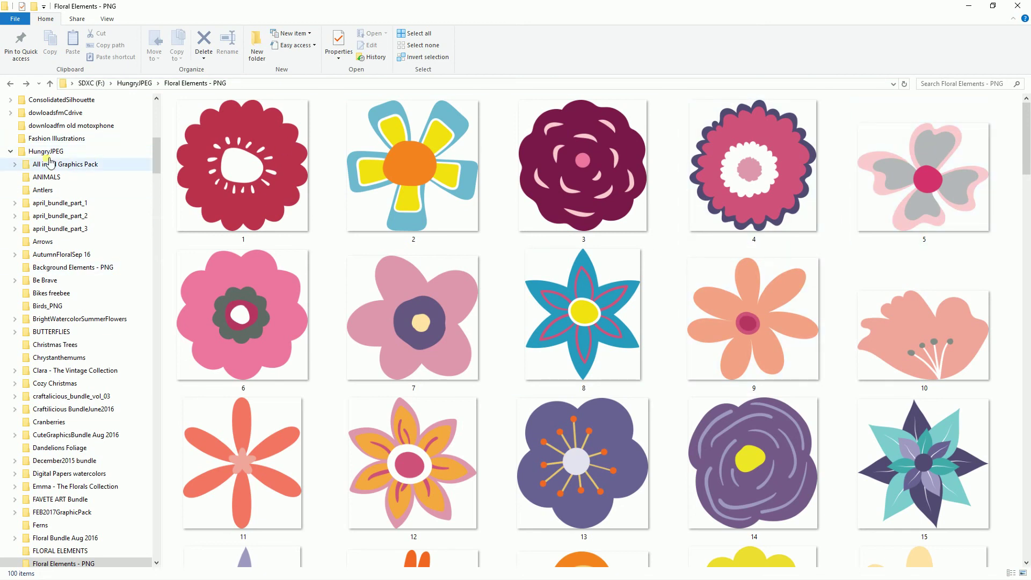
left_click(48, 102)
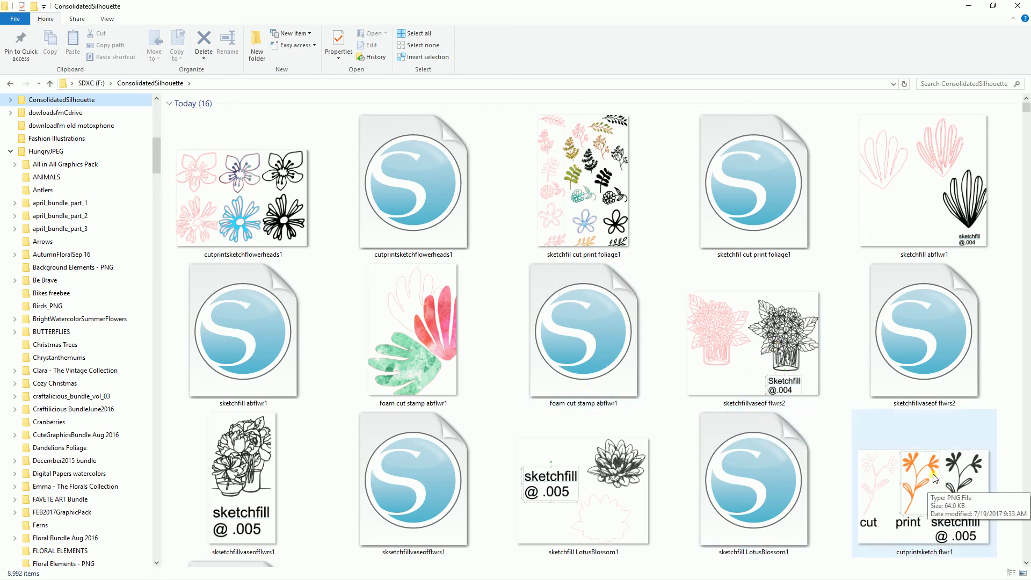
Look through the saved design thumbnails in the folder down to the files from earlier this week.
scroll(945, 485, "down", 5)
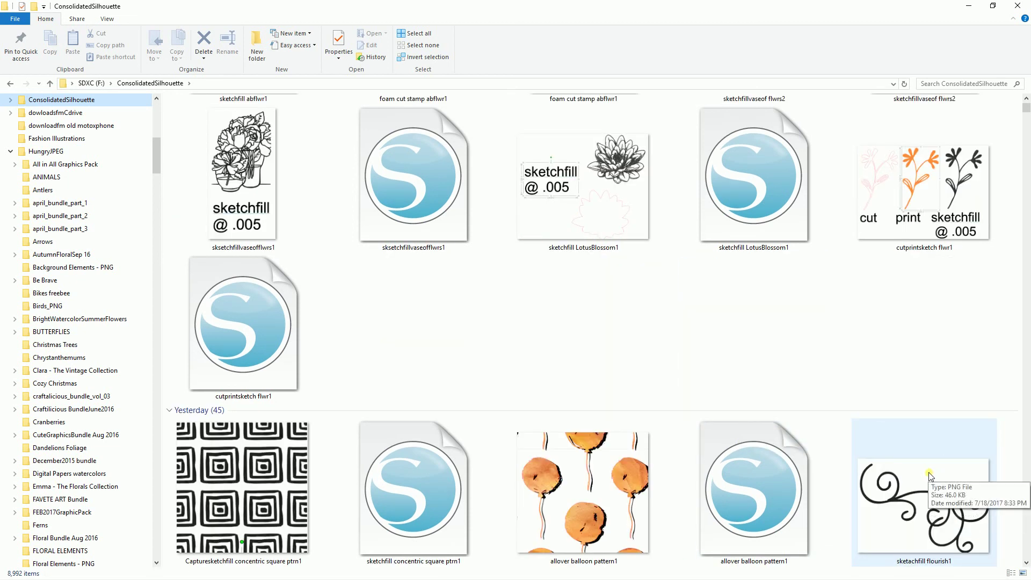
scroll(933, 477, "down", 5)
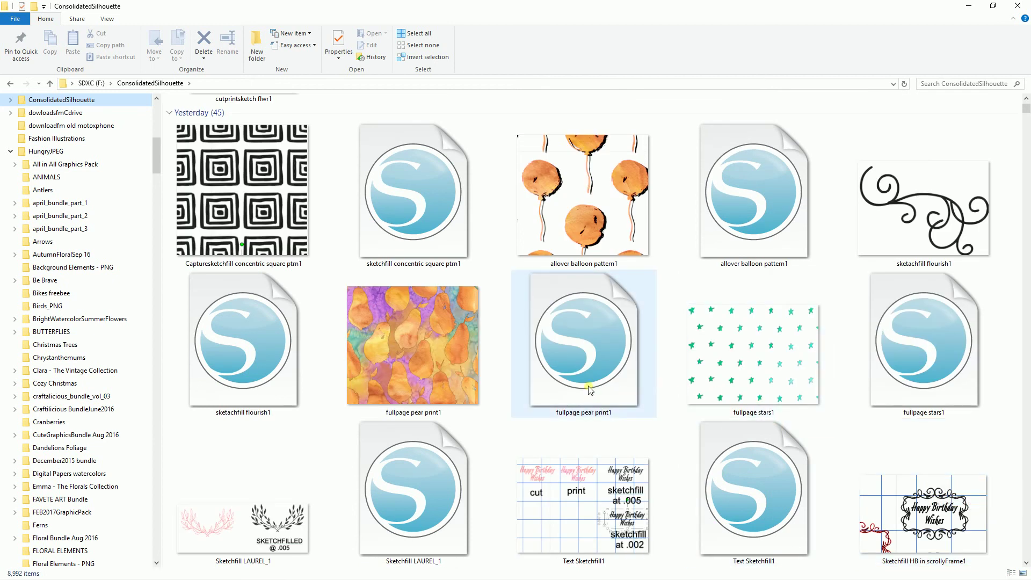
scroll(587, 387, "down", 5)
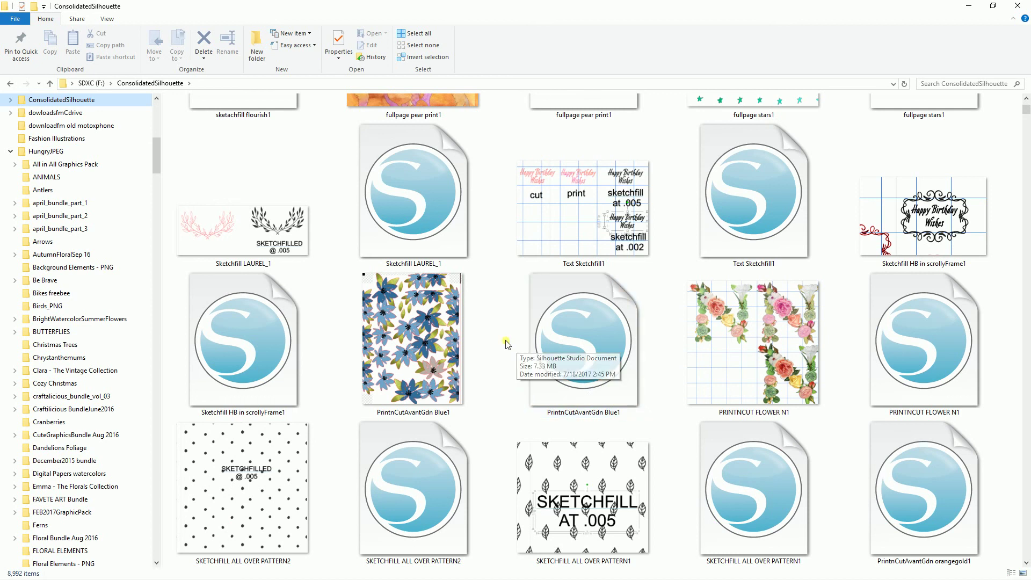
scroll(507, 344, "down", 8)
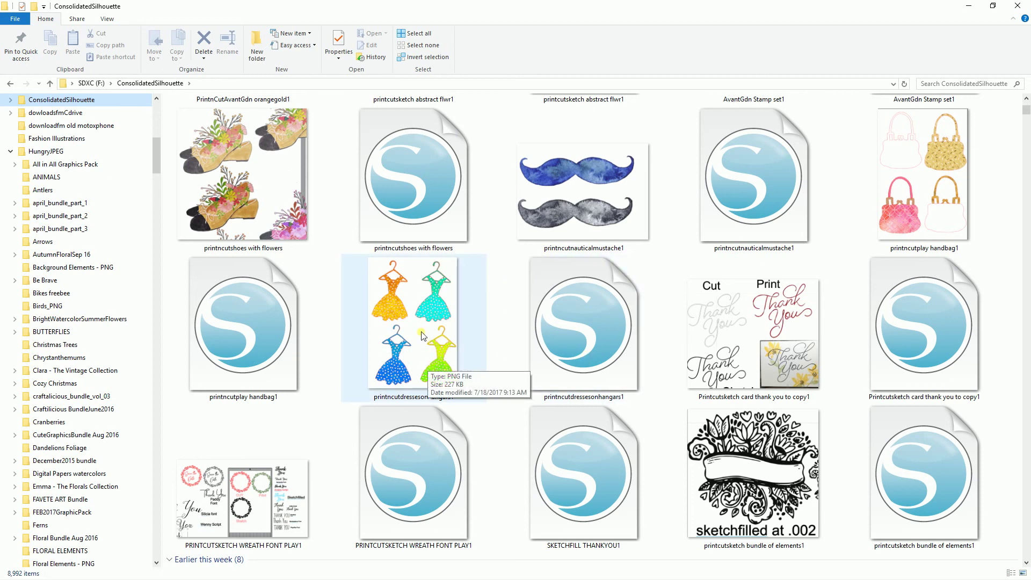
scroll(494, 302, "down", 5)
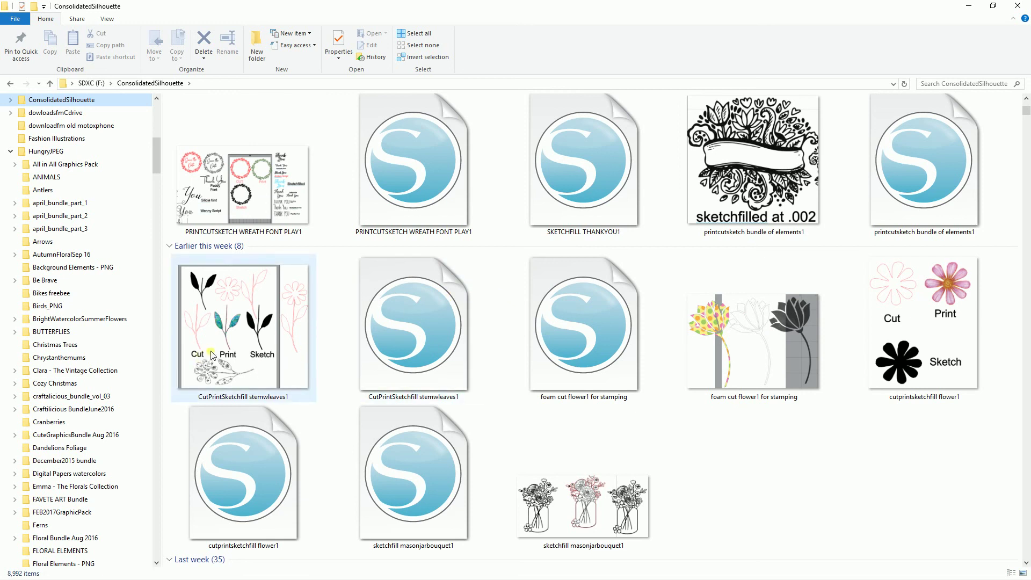
View the CutPrintSketchfill stemwleaves1 picture and the ones after it through sketchfill cut wreathframe1, and close the viewer.
left_click(240, 339)
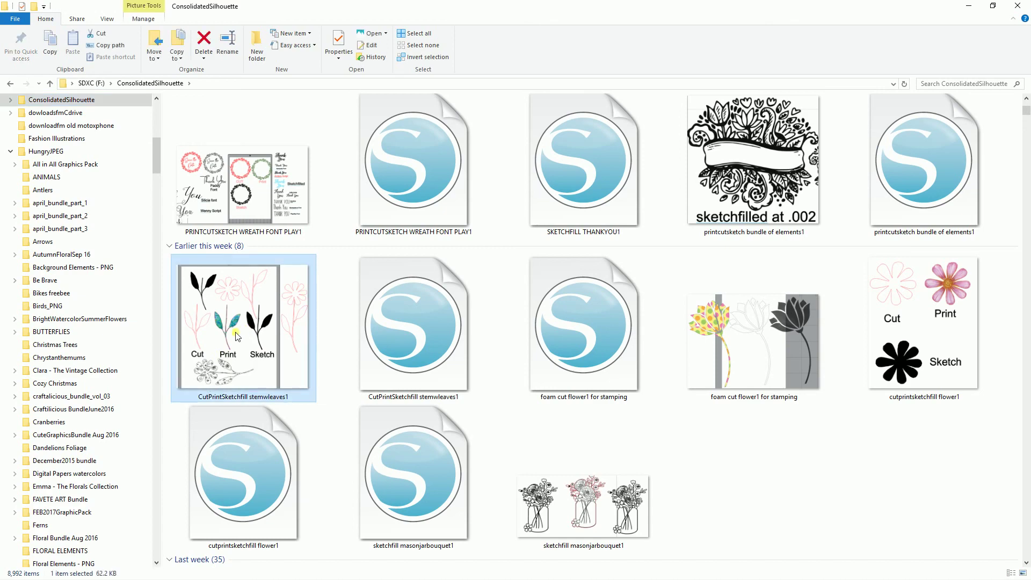
double_click(240, 338)
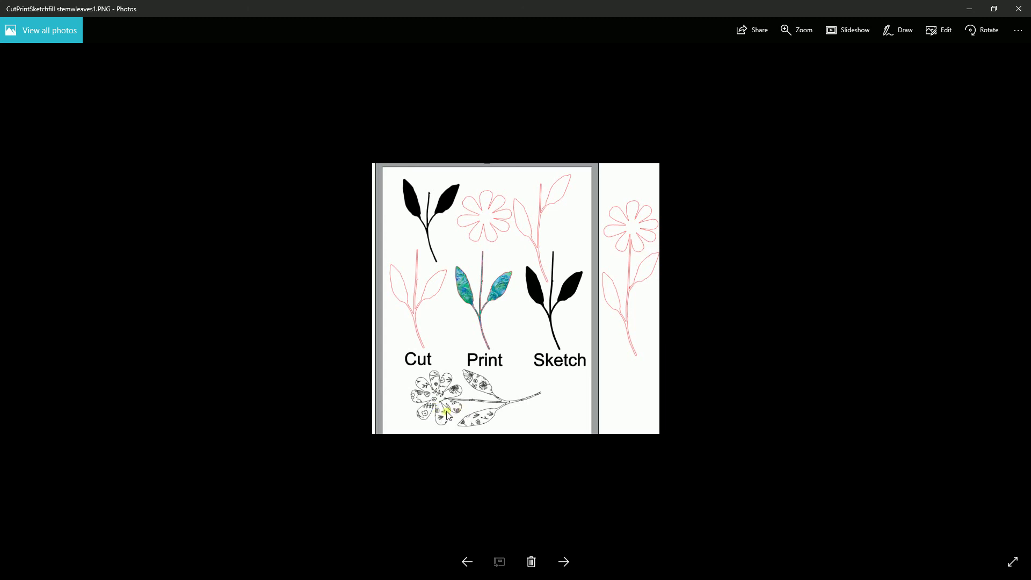
left_click(565, 564)
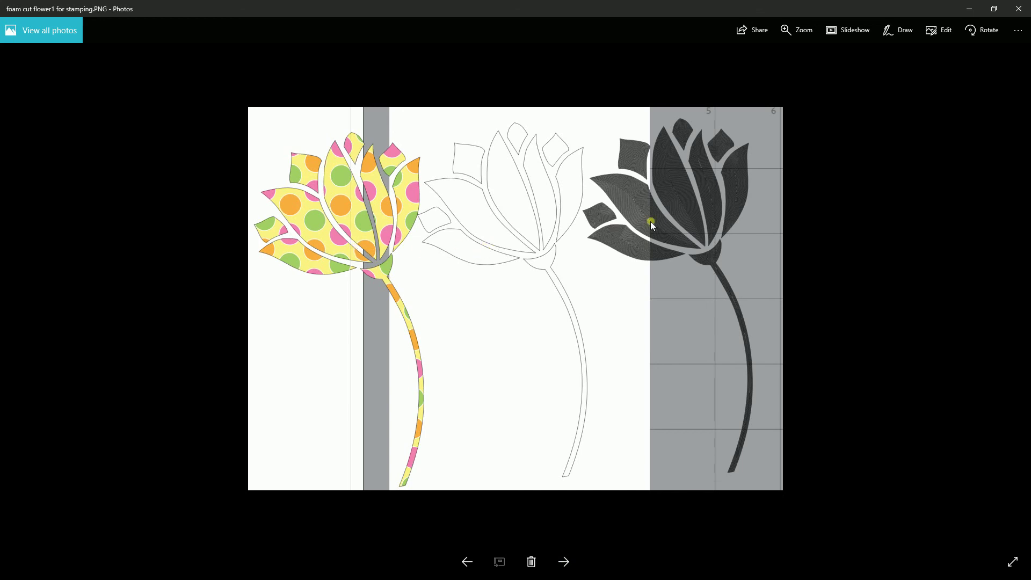
left_click(565, 562)
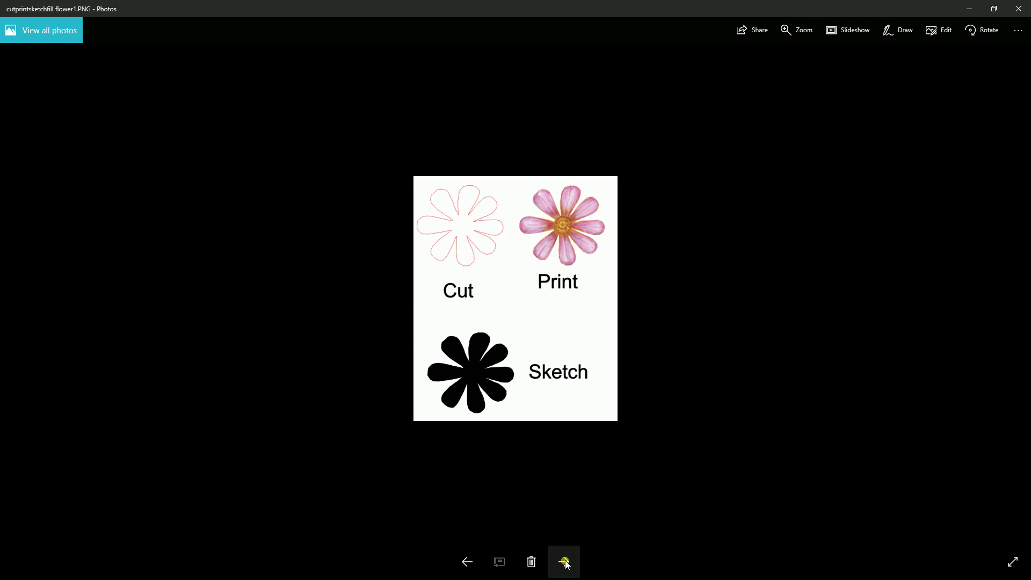
left_click(565, 562)
left_click(565, 563)
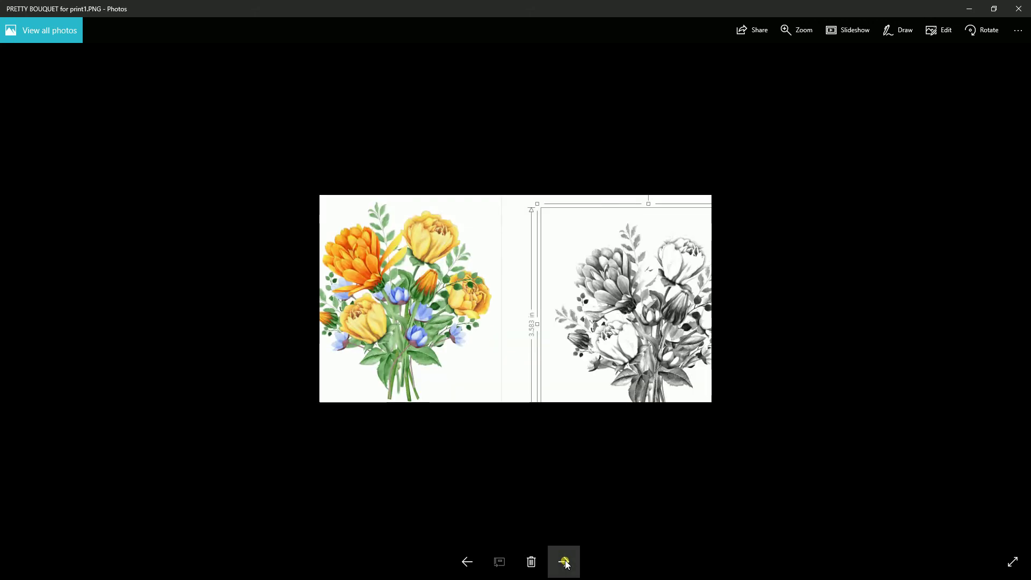
left_click(566, 562)
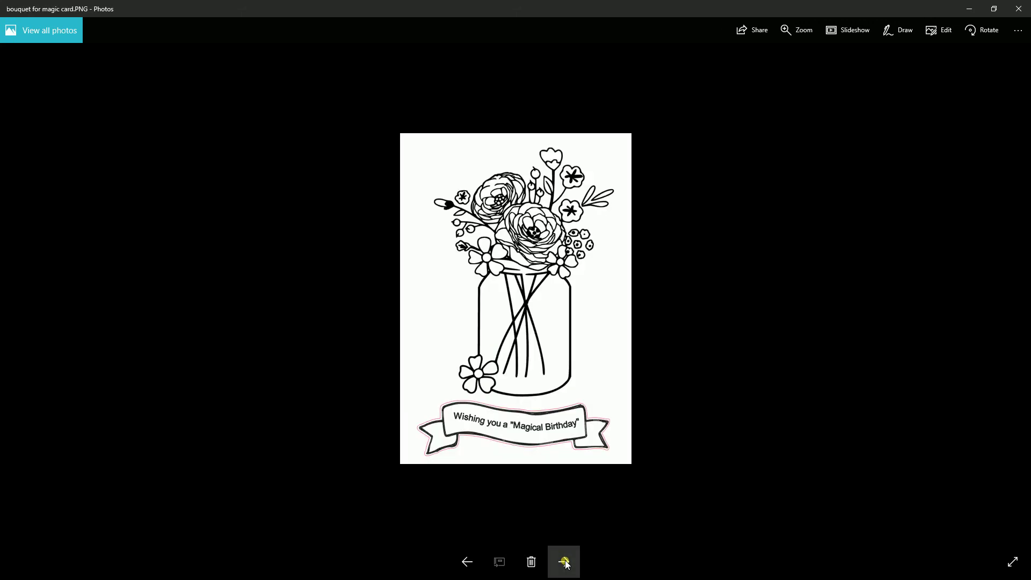
left_click(566, 563)
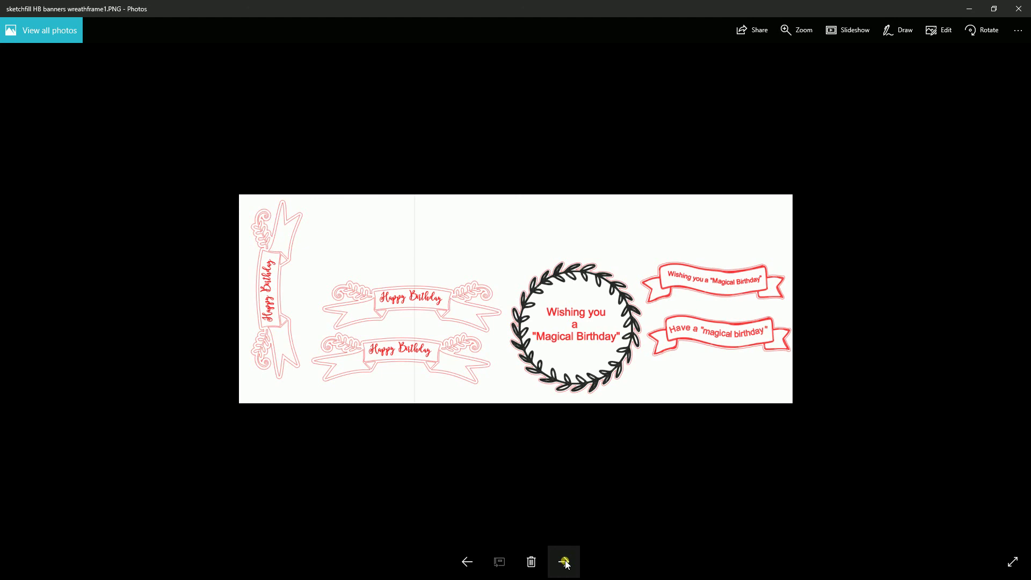
left_click(565, 562)
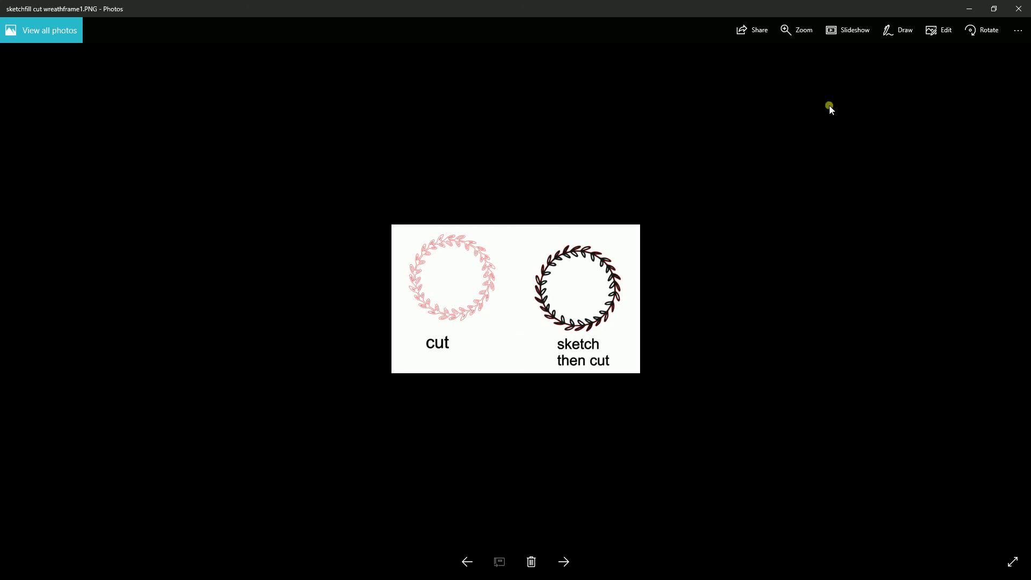
left_click(1019, 8)
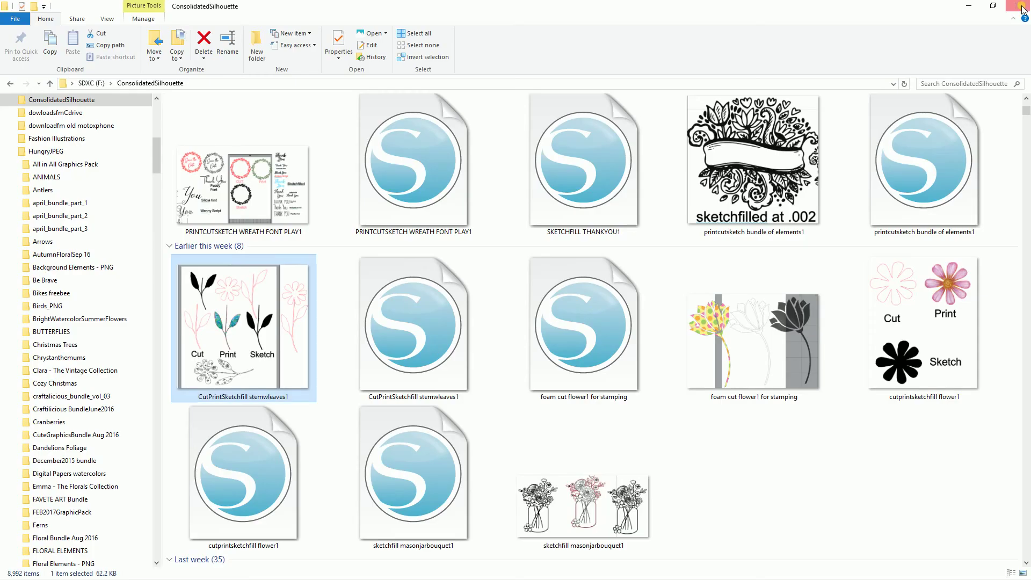